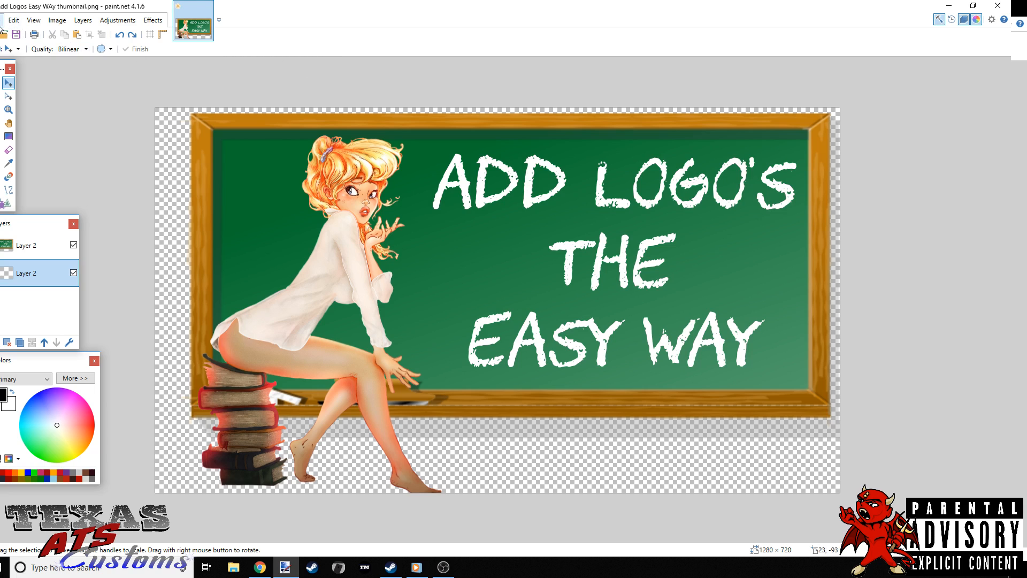
- Open the Ellen Custom 63 Outlaw archive from the desktop and browse to its vehicle\truck\upgrade\paintjob folder
{"action": "left_click", "coordinate": [949, 6]}
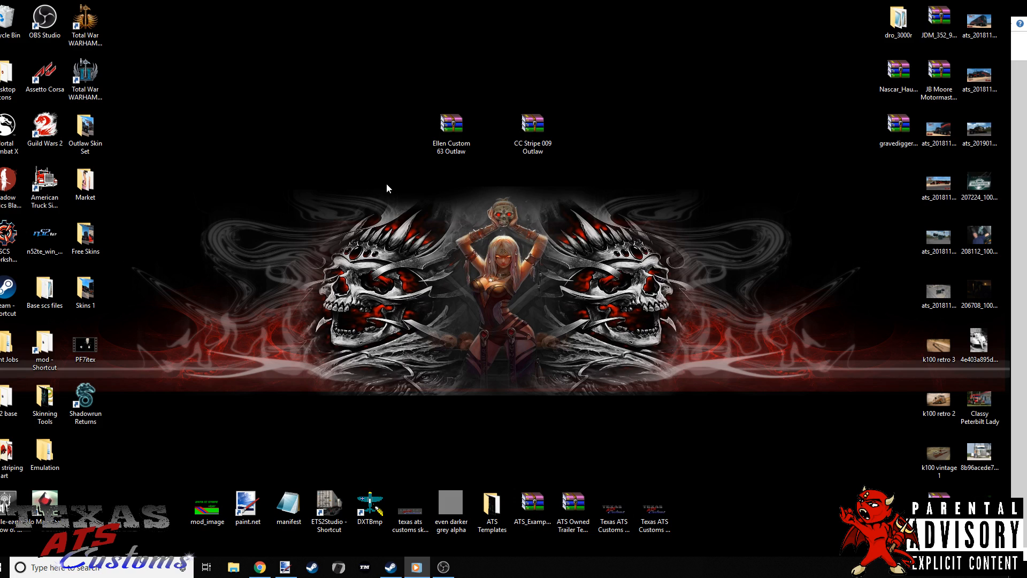
{"action": "double_click", "coordinate": [451, 128]}
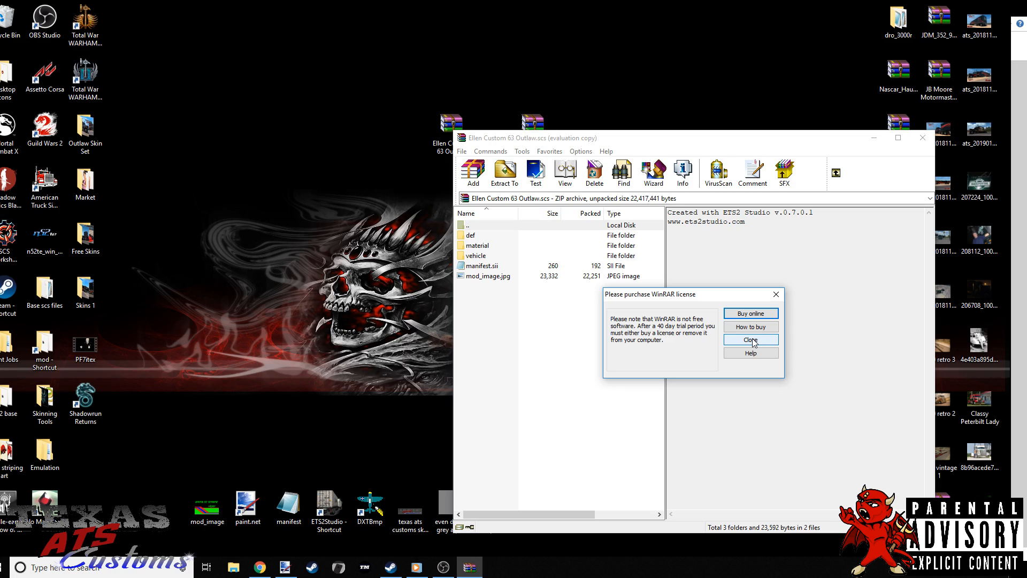
{"action": "left_click", "coordinate": [753, 343]}
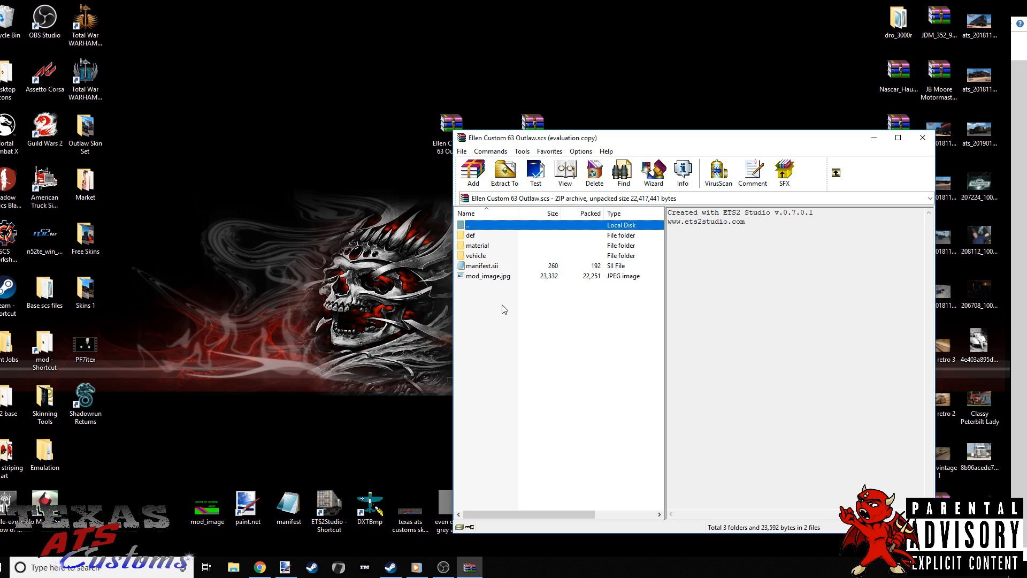
{"action": "left_click_drag", "start_coordinate": [617, 138], "coordinate": [419, 59]}
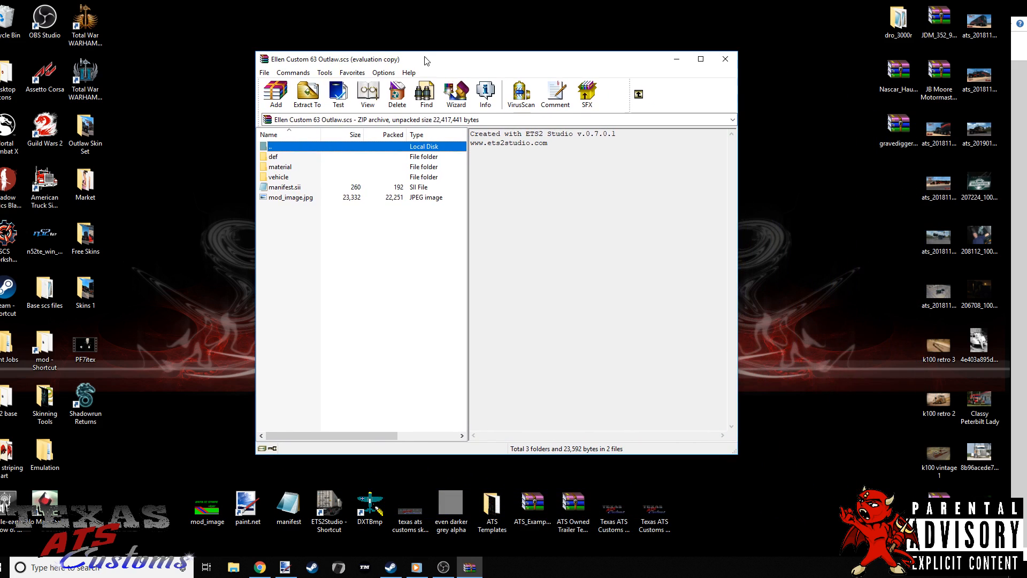
{"action": "left_click", "coordinate": [276, 180]}
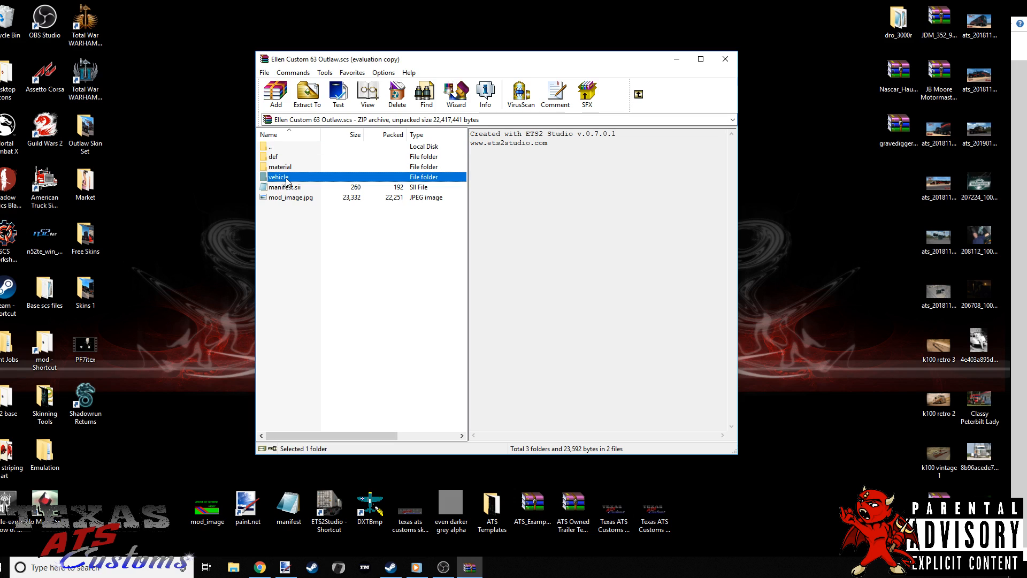
{"action": "double_click", "coordinate": [286, 182]}
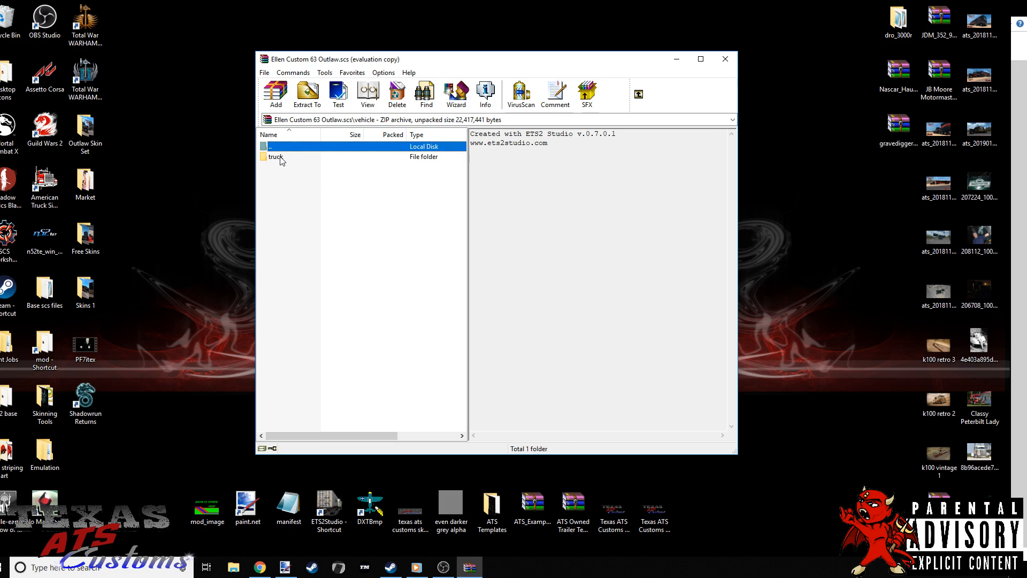
{"action": "double_click", "coordinate": [281, 157]}
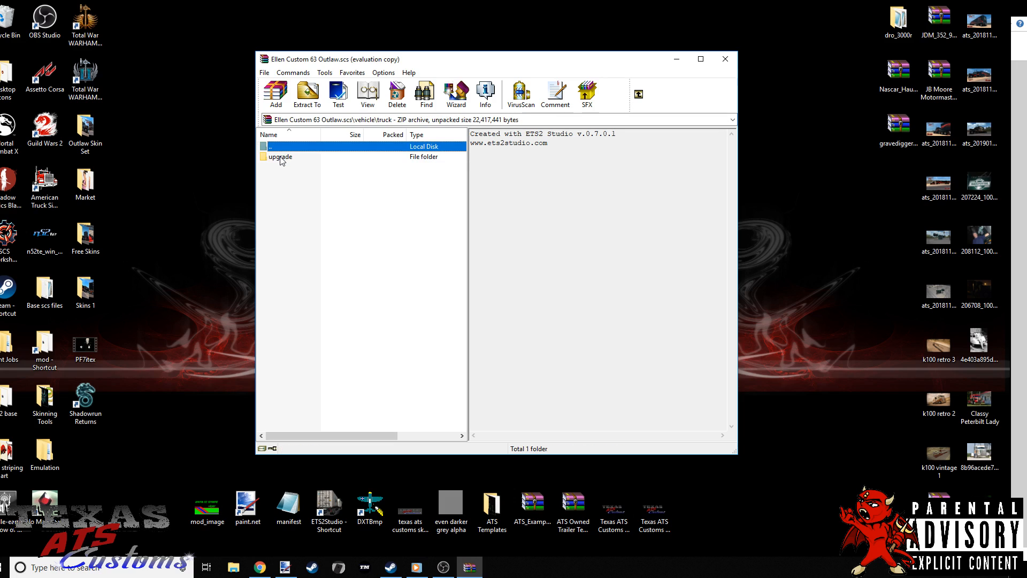
{"action": "double_click", "coordinate": [281, 157]}
{"action": "double_click", "coordinate": [281, 157]}
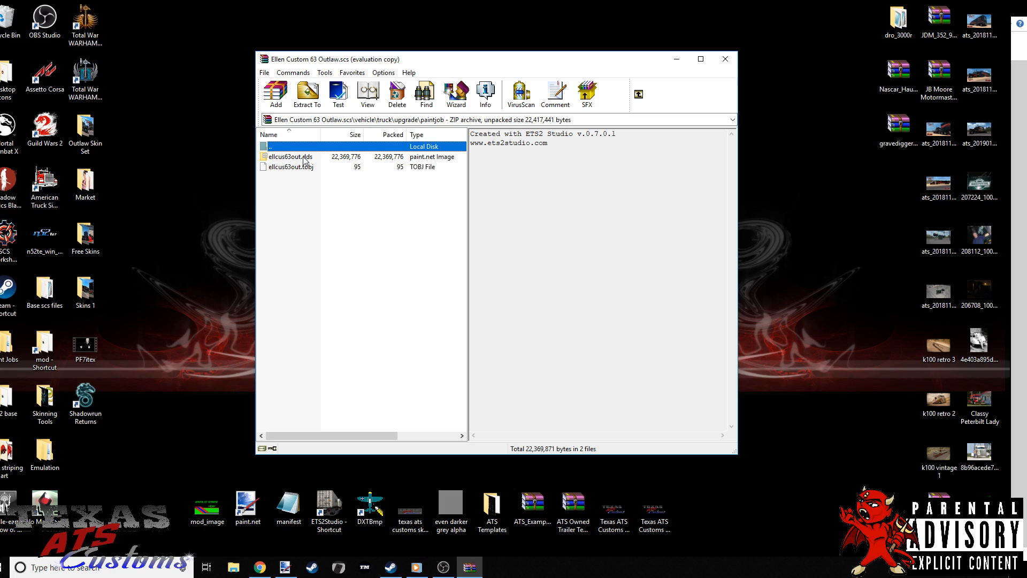
- Extract ellcus63out.dds from the archive onto an empty area of the desktop
{"action": "left_click", "coordinate": [303, 157]}
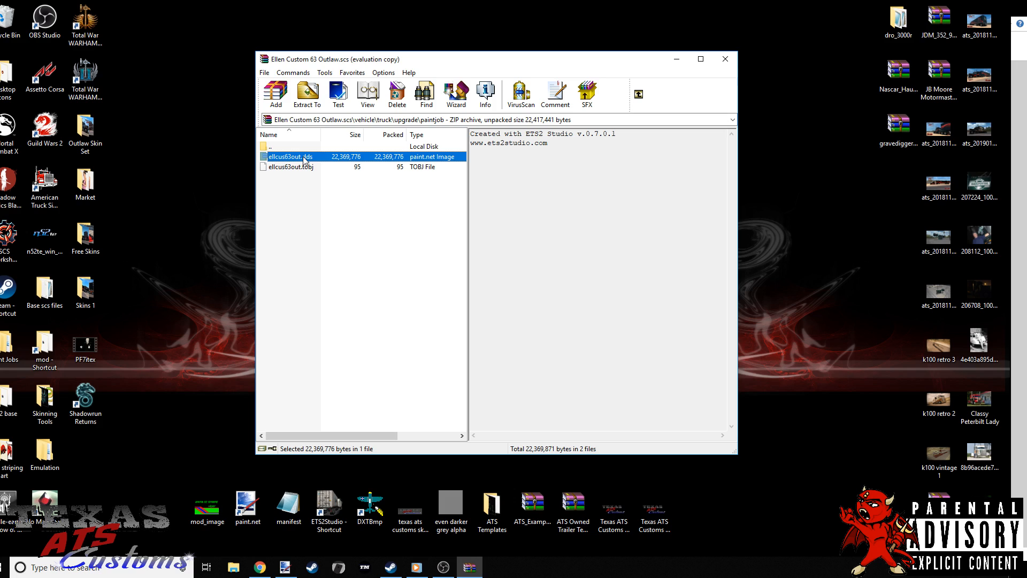
{"action": "right_click", "coordinate": [304, 159]}
{"action": "left_click_drag", "start_coordinate": [304, 158], "coordinate": [217, 134]}
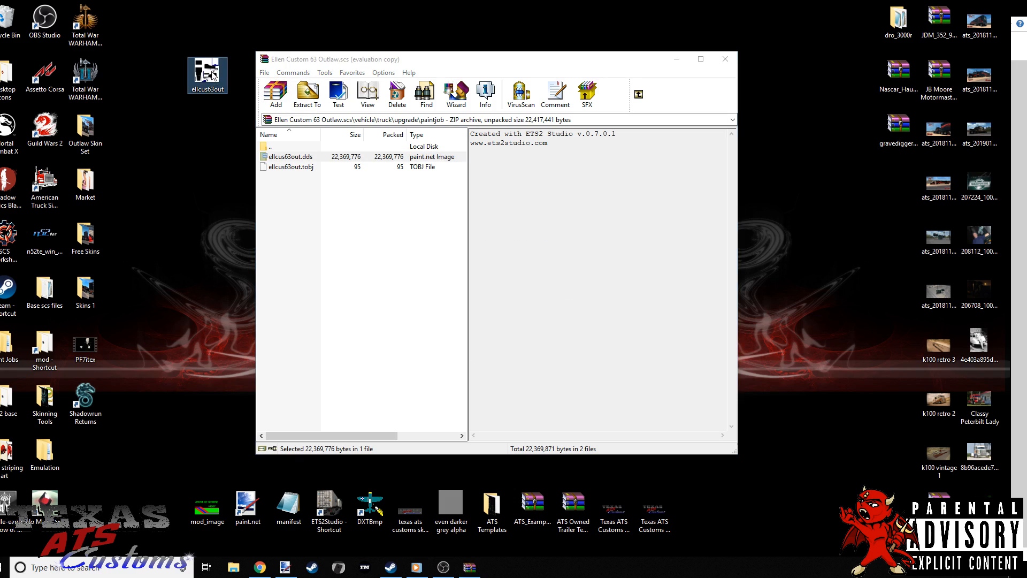
{"action": "left_click_drag", "start_coordinate": [211, 71], "coordinate": [212, 123]}
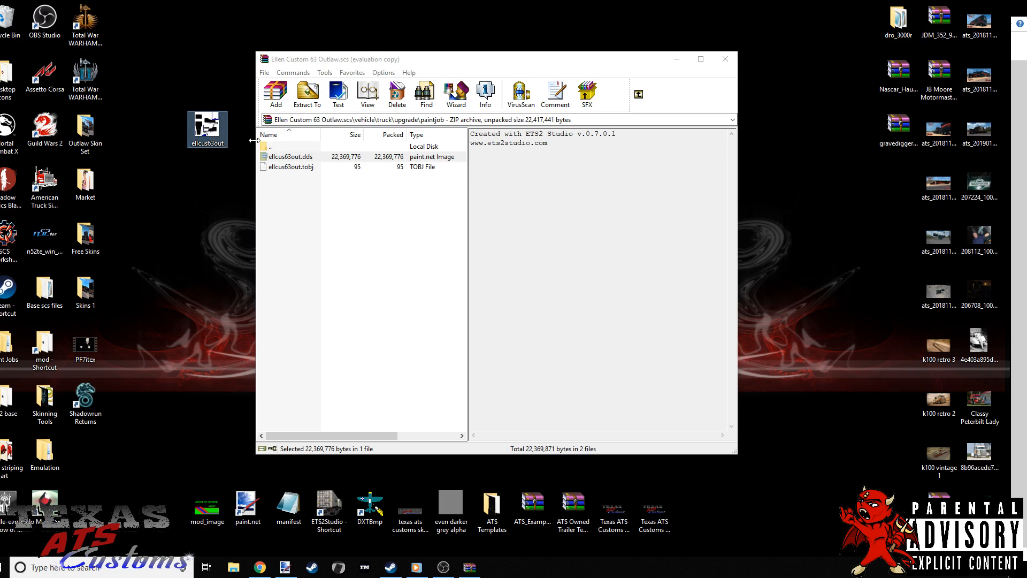
- Open the extracted ellcus63out file in paint.net and add a new empty layer to it
{"action": "right_click", "coordinate": [210, 127]}
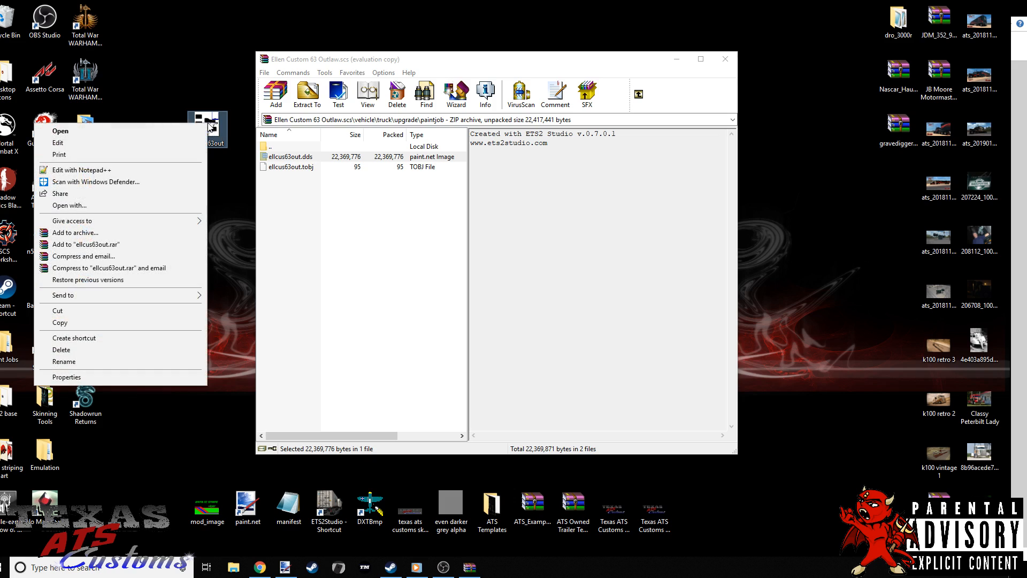
{"action": "left_click", "coordinate": [108, 206]}
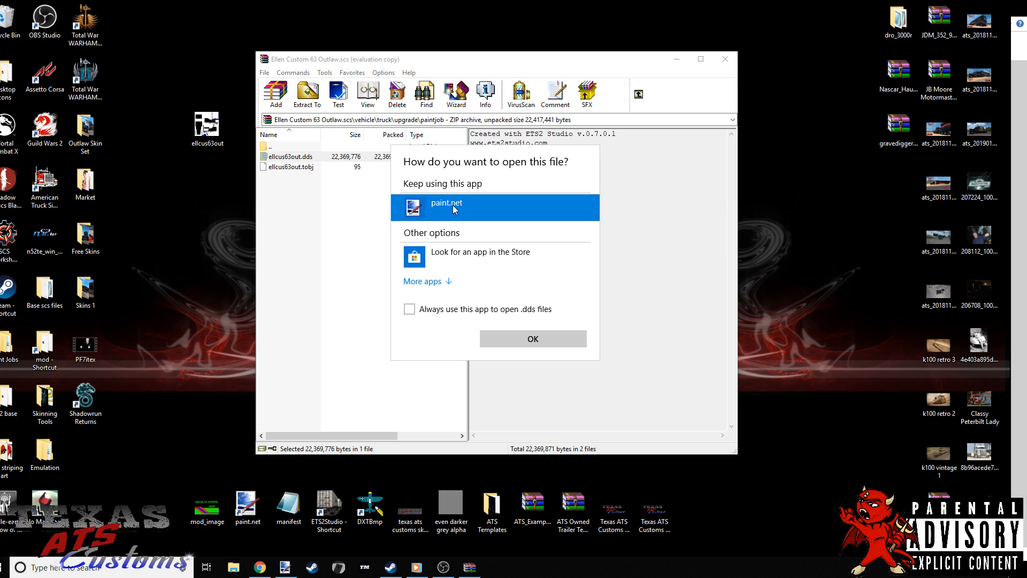
{"action": "double_click", "coordinate": [454, 209]}
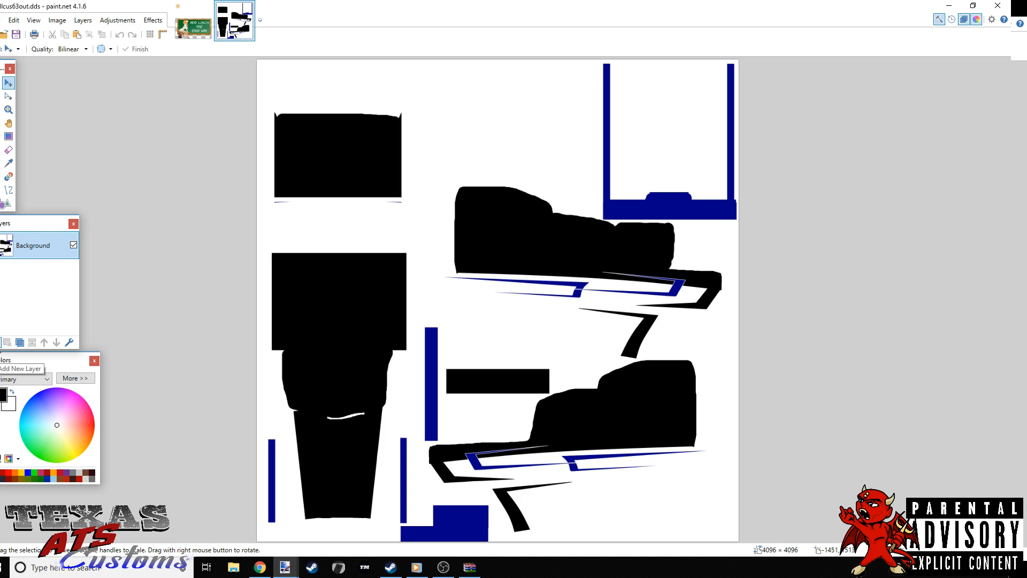
{"action": "left_click", "coordinate": [3, 343]}
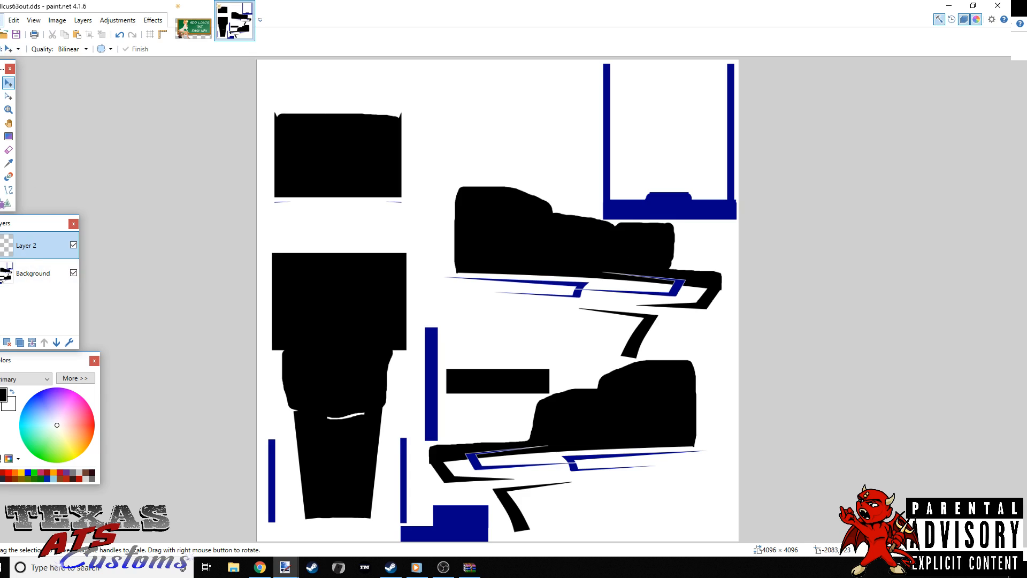
- Open the 63inch_sleeper template image from the desktop's ATS Templates\Truck templates folder
{"action": "left_click", "coordinate": [2, 20]}
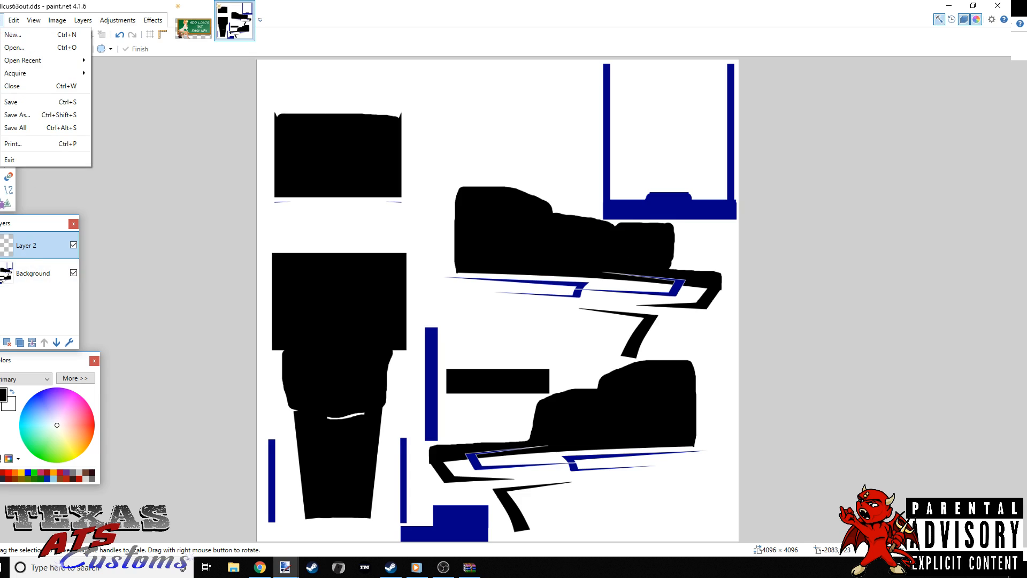
{"action": "left_click", "coordinate": [12, 47]}
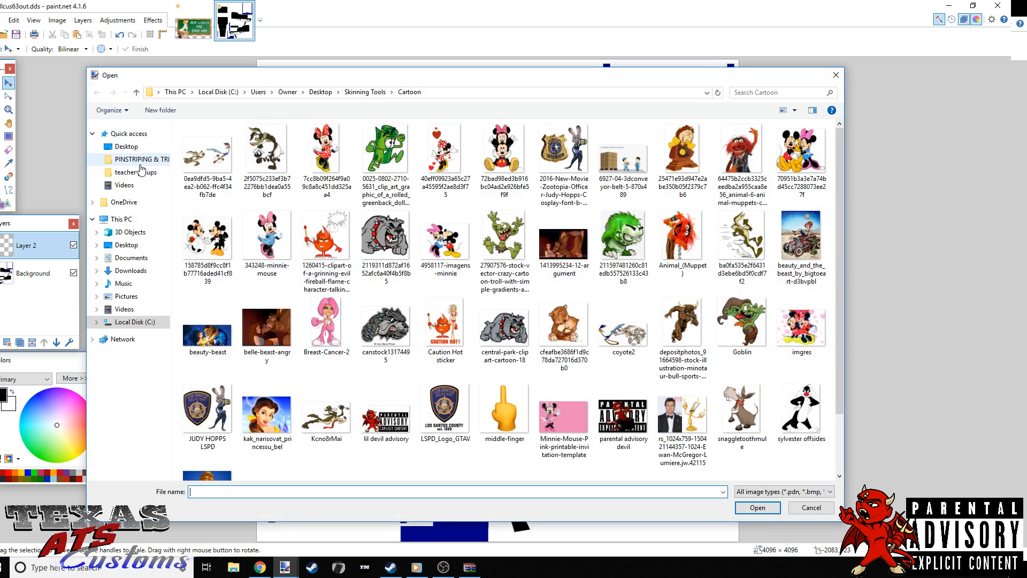
{"action": "left_click", "coordinate": [130, 149]}
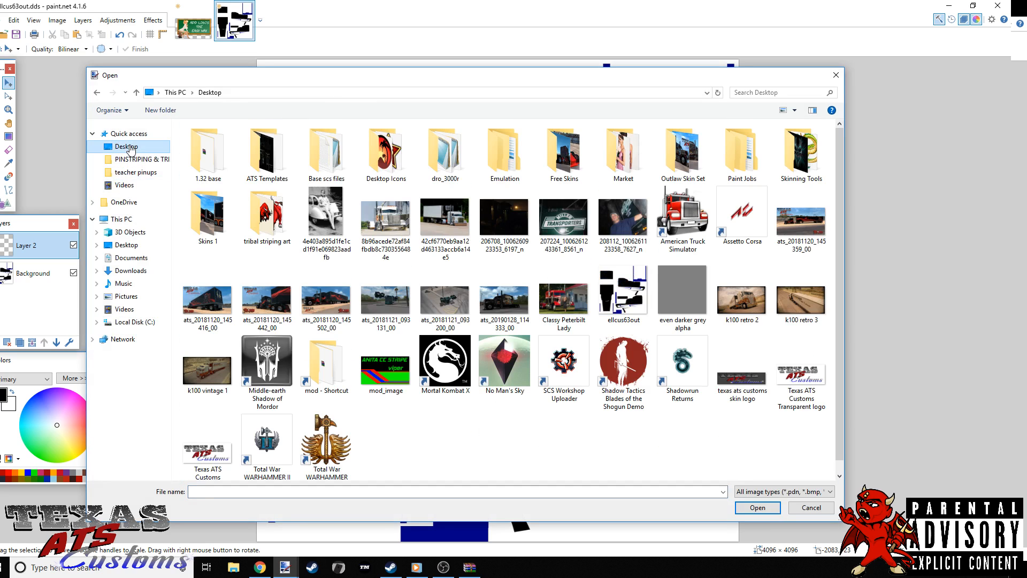
{"action": "double_click", "coordinate": [275, 153]}
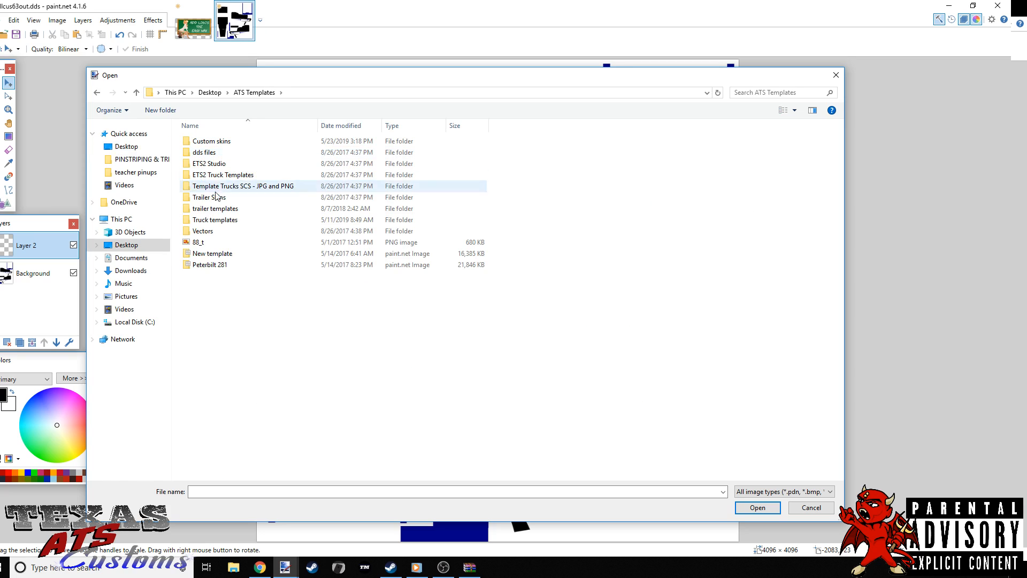
{"action": "double_click", "coordinate": [215, 220]}
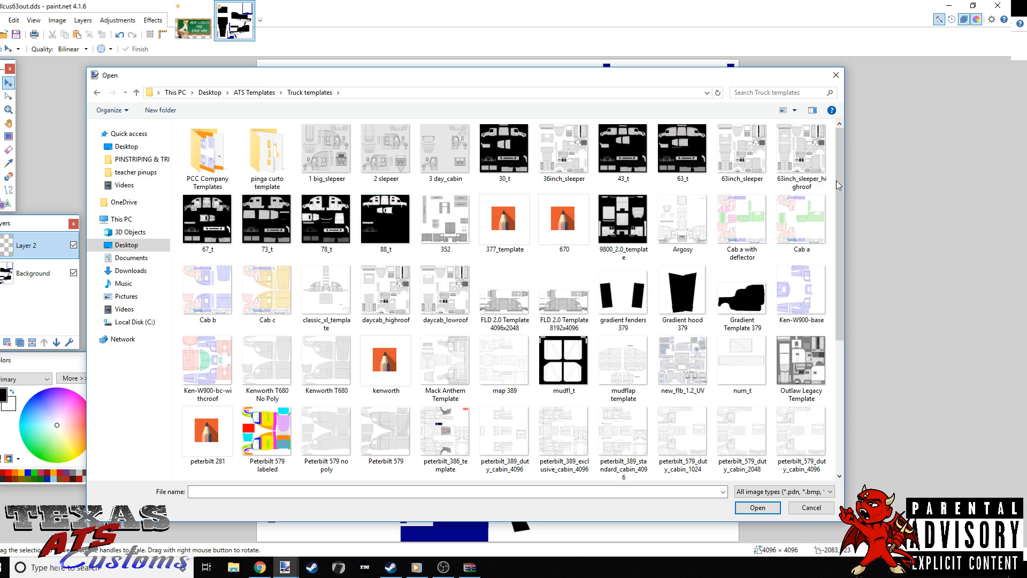
{"action": "left_click_drag", "start_coordinate": [840, 184], "coordinate": [843, 169]}
{"action": "left_click_drag", "start_coordinate": [630, 78], "coordinate": [648, 82]}
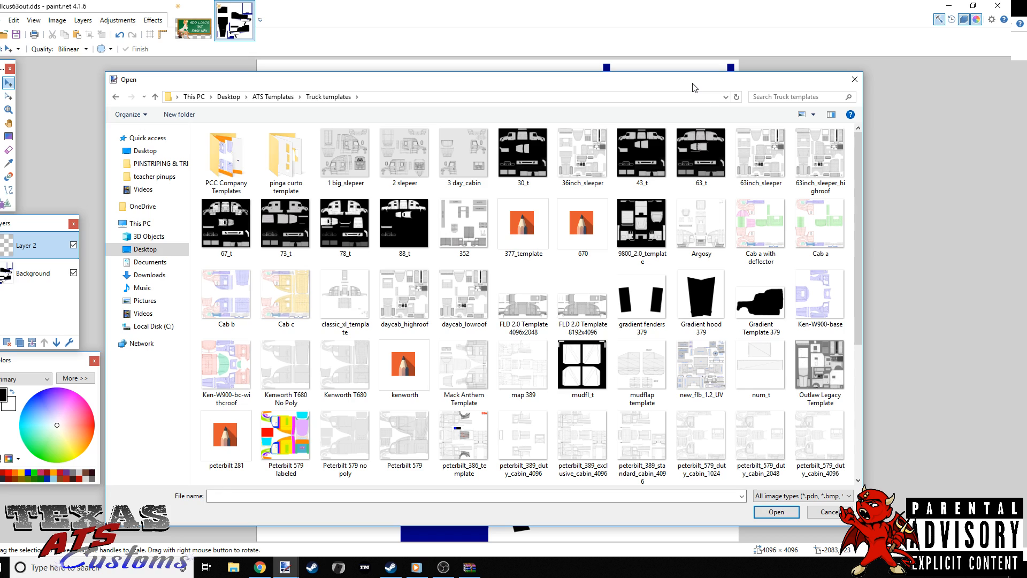
{"action": "double_click", "coordinate": [767, 162]}
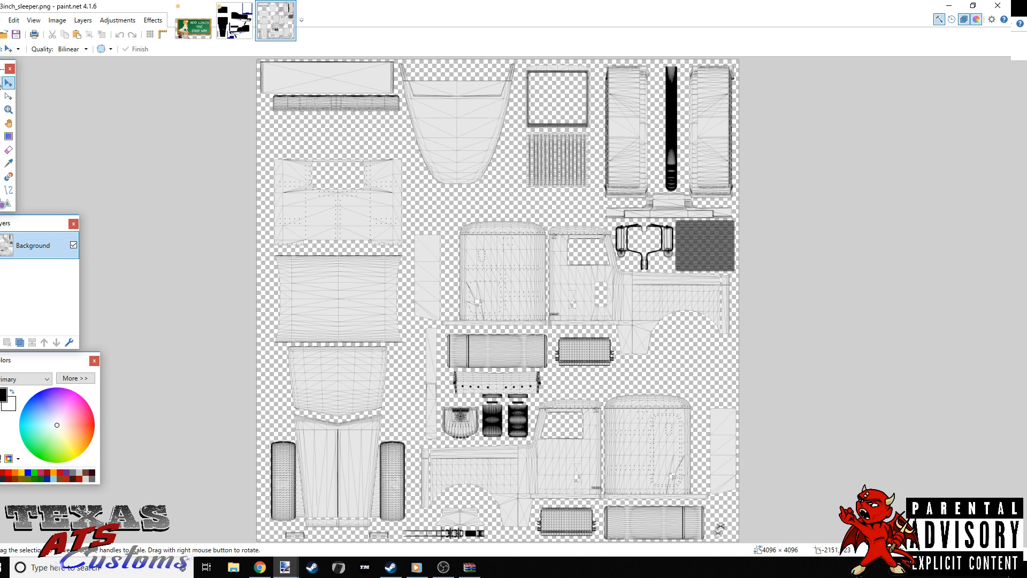
- Copy the entire sleeper template into the skin image's empty Layer 2, placing that layer beneath Background
{"action": "key", "text": "s"}
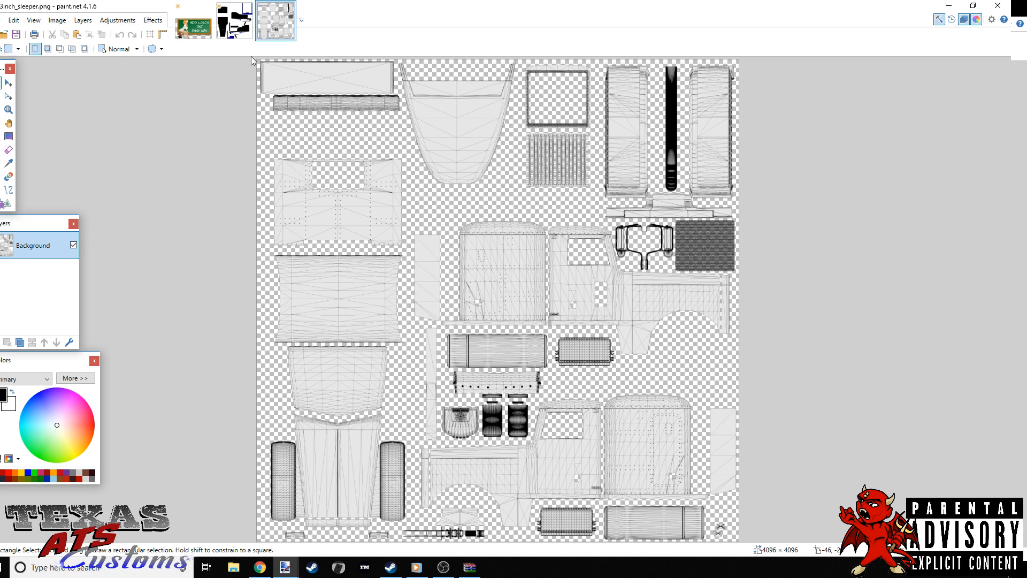
{"action": "key", "text": "ctrl+a"}
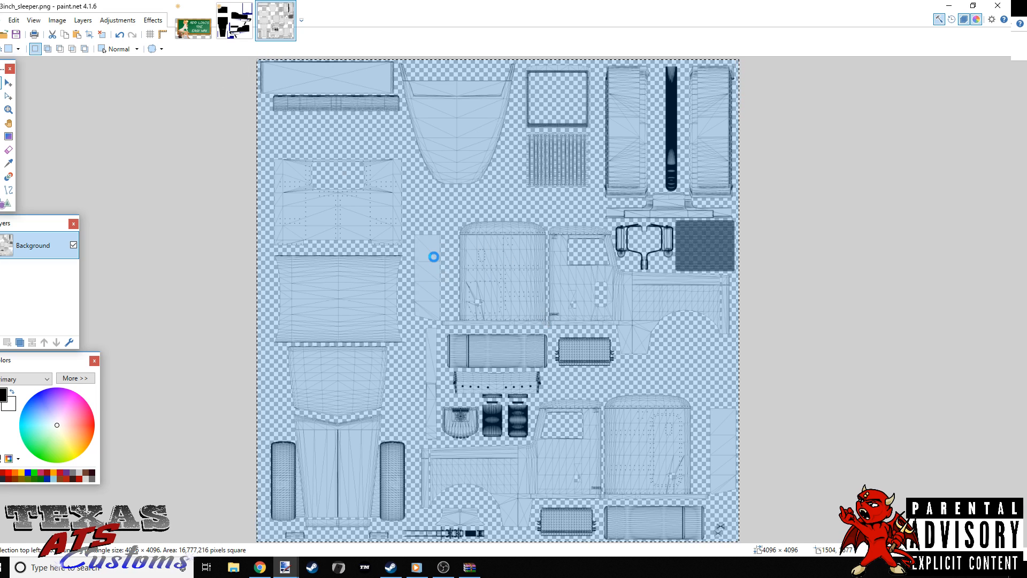
{"action": "left_click", "coordinate": [234, 20]}
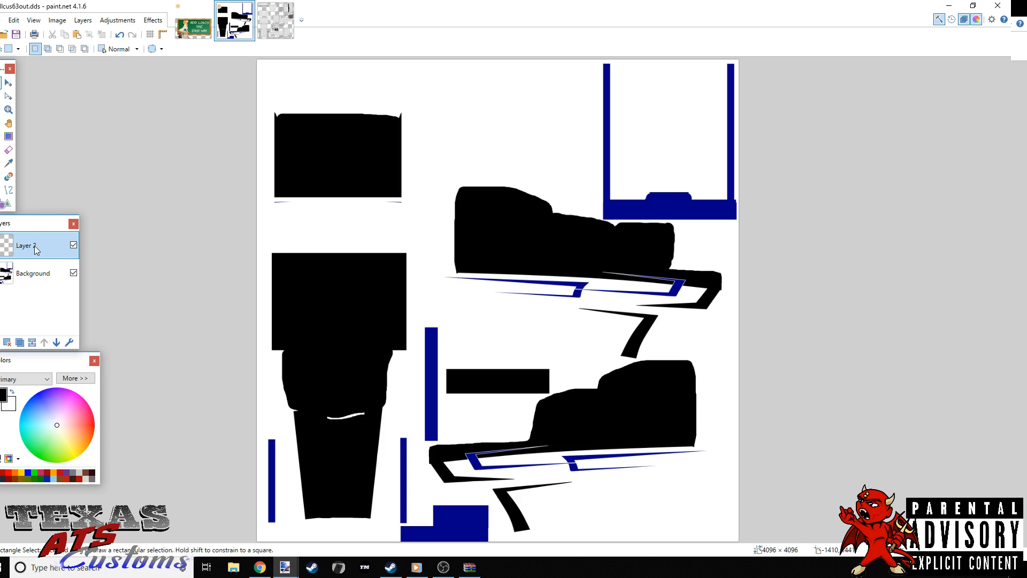
{"action": "left_click_drag", "start_coordinate": [34, 246], "coordinate": [40, 283]}
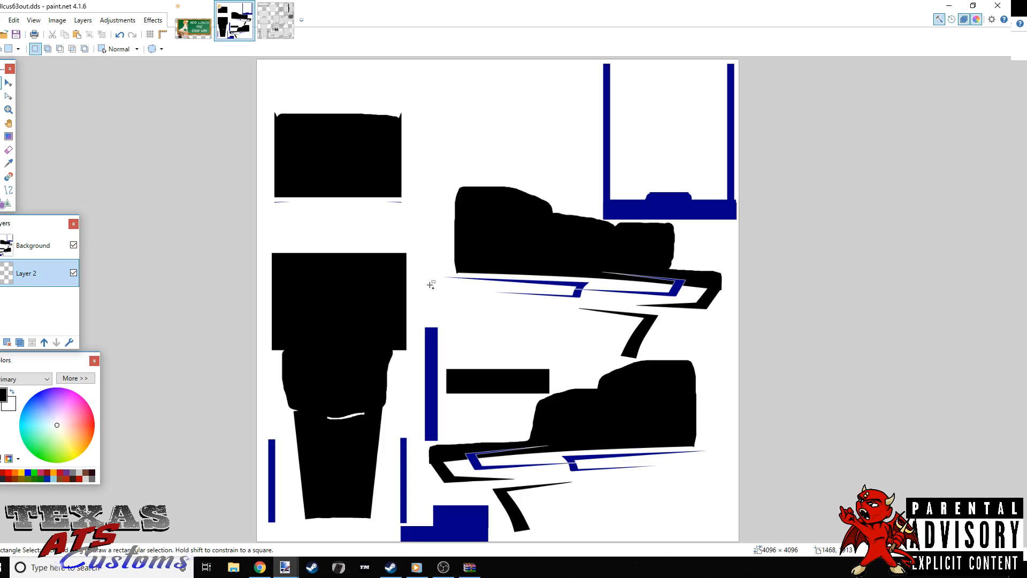
{"action": "key", "text": "m"}
{"action": "key", "text": "ctrl+a"}
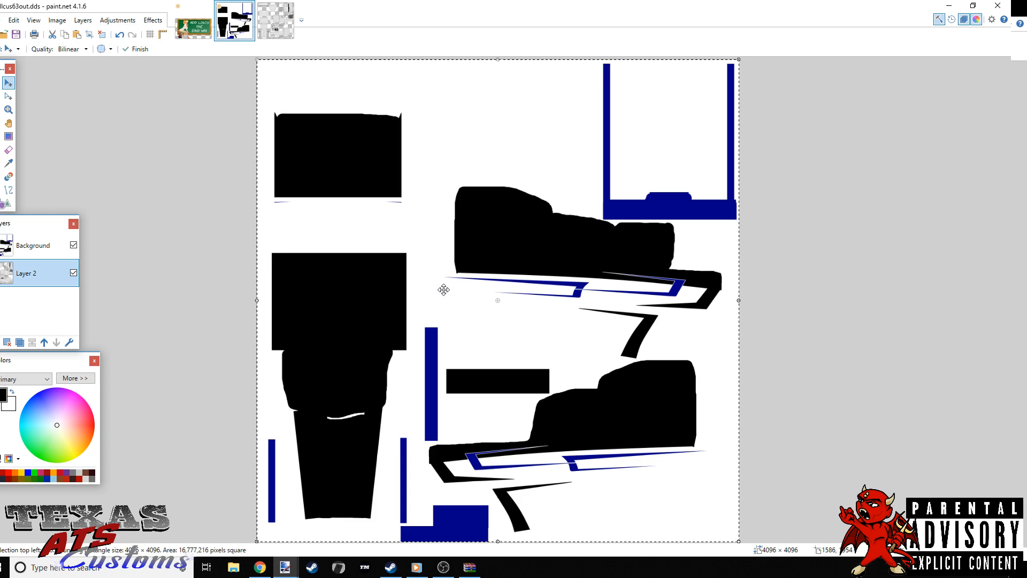
- Hide the Background layer to check the template underneath, and show it again
{"action": "left_click", "coordinate": [74, 248]}
{"action": "left_click", "coordinate": [73, 246]}
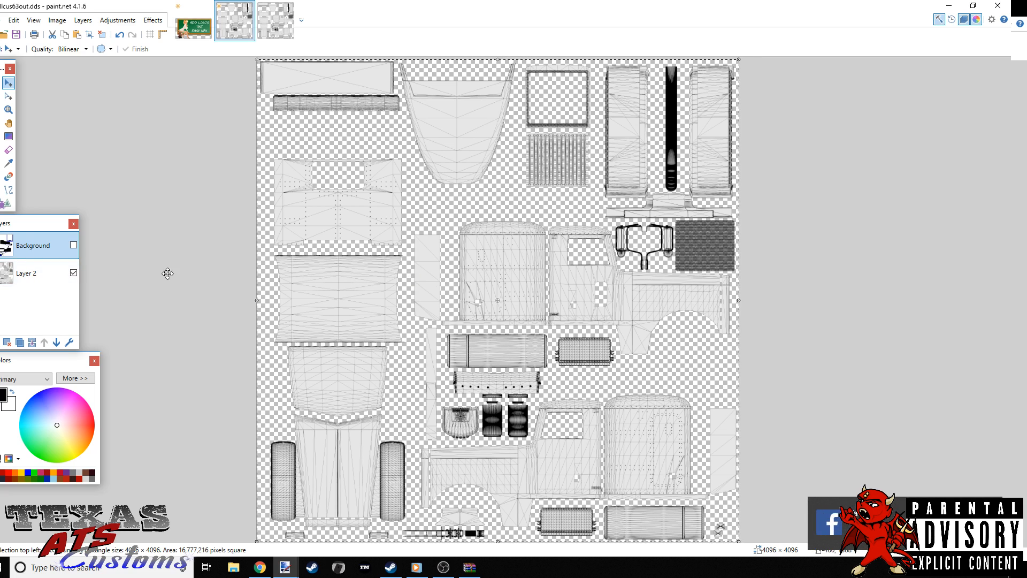
{"action": "left_click", "coordinate": [74, 246]}
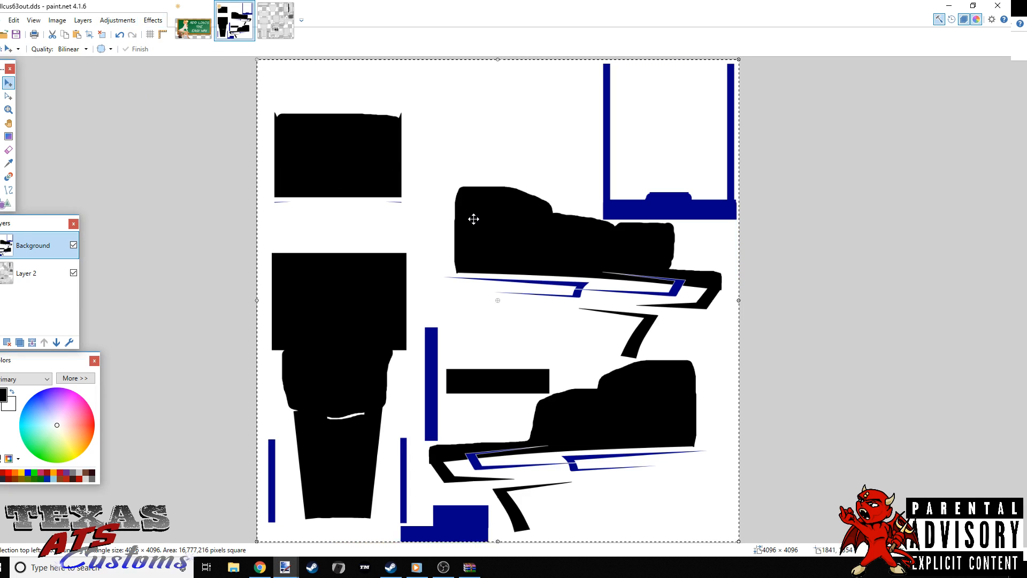
- Set the Background layer's opacity to 64 and add a new empty layer above it
{"action": "key", "text": "F4"}
{"action": "left_click_drag", "start_coordinate": [498, 221], "coordinate": [815, 215]}
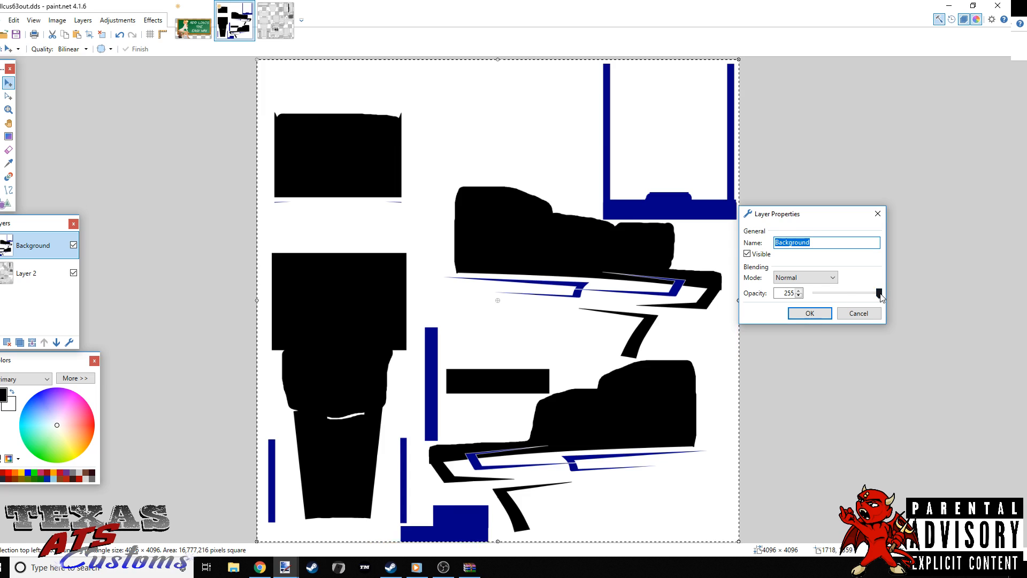
{"action": "mouse_move", "coordinate": [881, 295]}
{"action": "left_mouse_down"}
{"action": "mouse_move", "coordinate": [826, 293]}
{"action": "mouse_move", "coordinate": [862, 286]}
{"action": "mouse_move", "coordinate": [877, 290]}
{"action": "mouse_move", "coordinate": [812, 293]}
{"action": "left_mouse_up"}
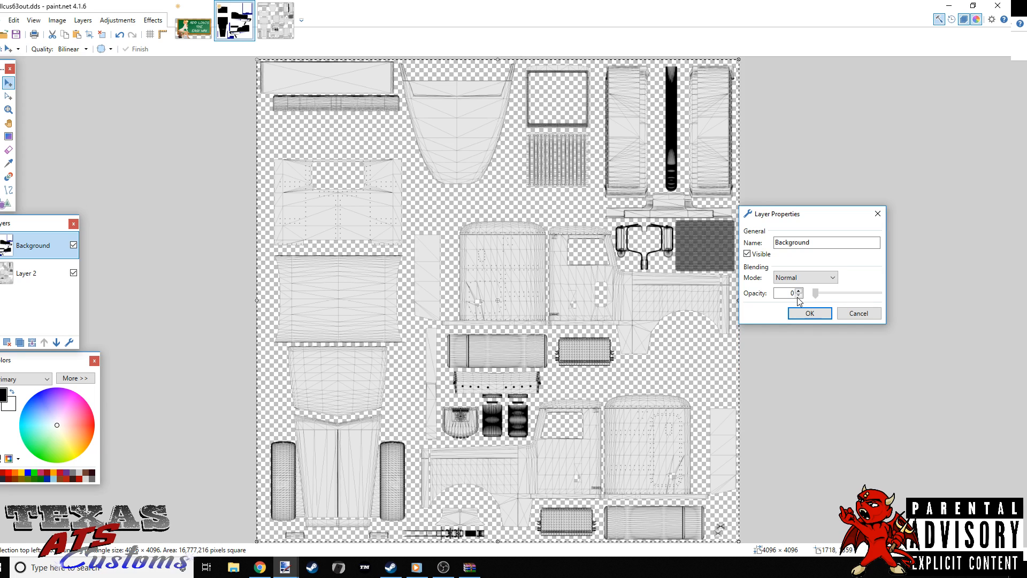
{"action": "left_click_drag", "start_coordinate": [816, 293], "coordinate": [830, 293]}
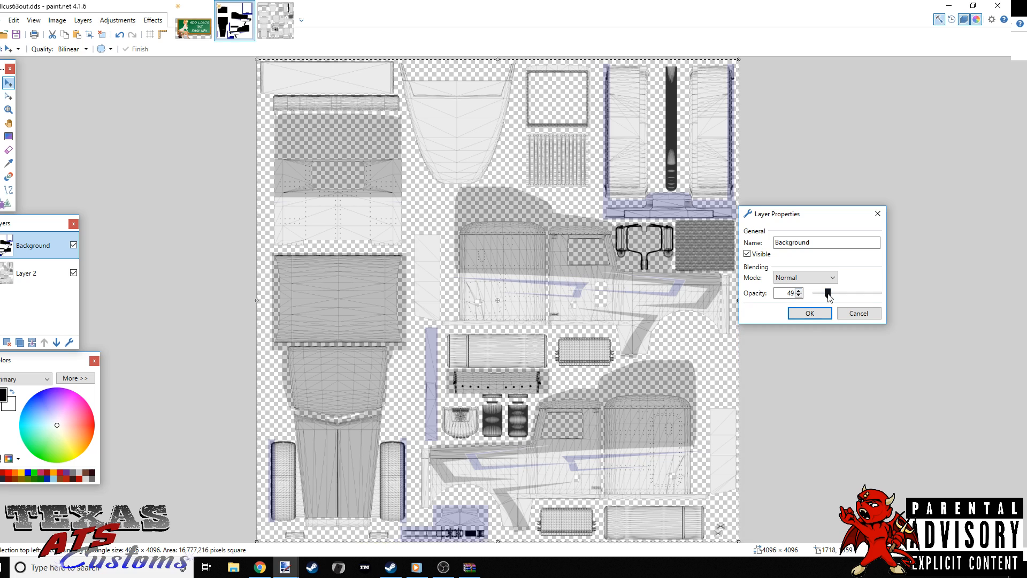
{"action": "left_click_drag", "start_coordinate": [827, 293], "coordinate": [836, 298]}
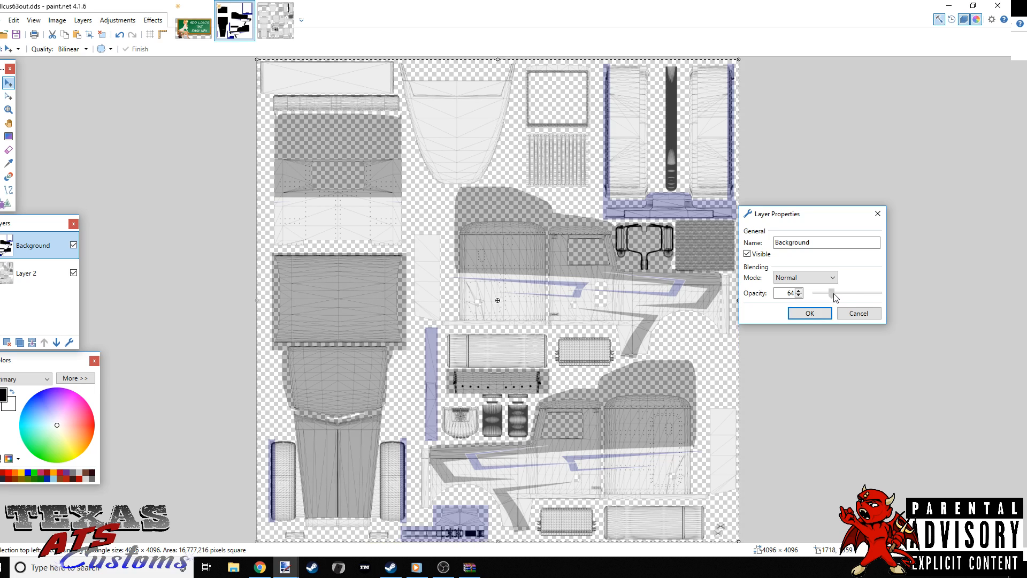
{"action": "left_click", "coordinate": [811, 315]}
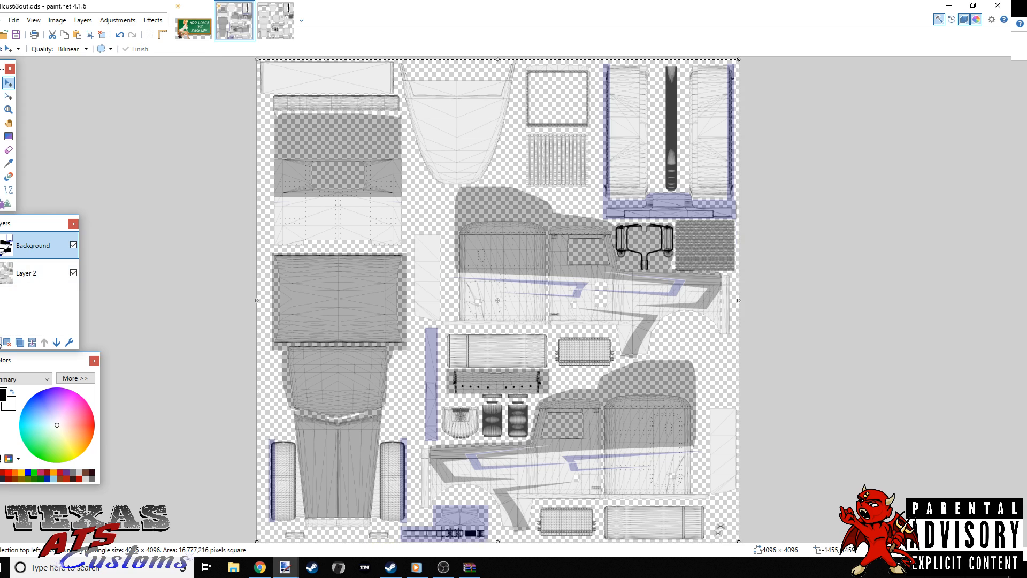
{"action": "left_click", "coordinate": [7, 343]}
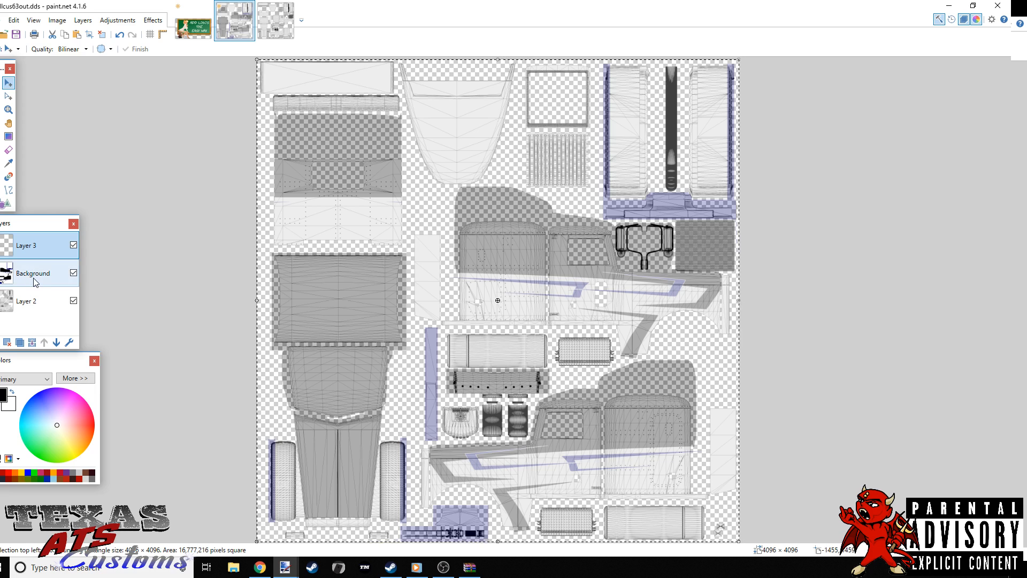
- Make the empty Layer 3 the active layer and clear the selection covering the whole canvas
{"action": "left_click", "coordinate": [36, 306]}
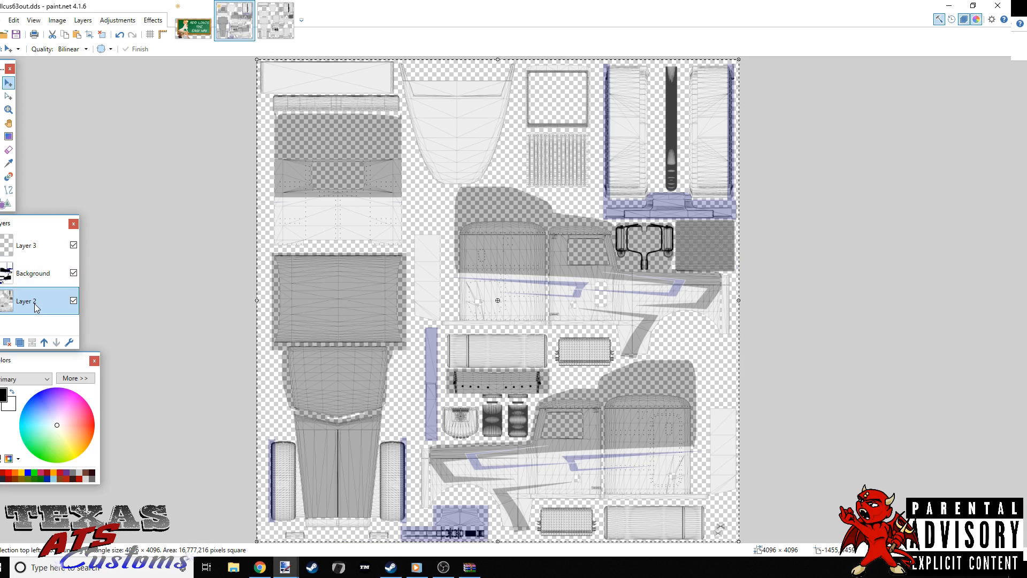
{"action": "left_click", "coordinate": [34, 282]}
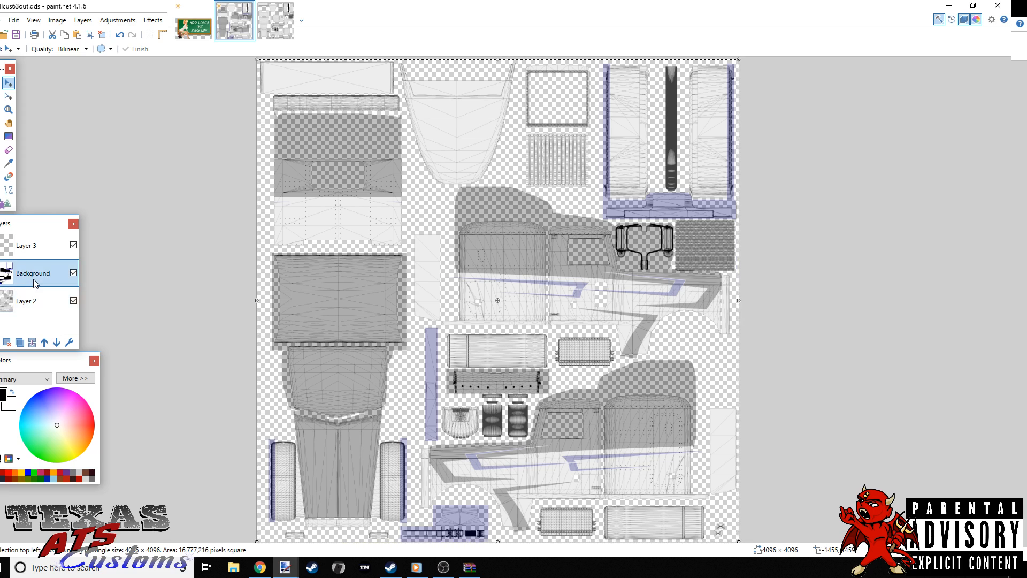
{"action": "left_click", "coordinate": [33, 248]}
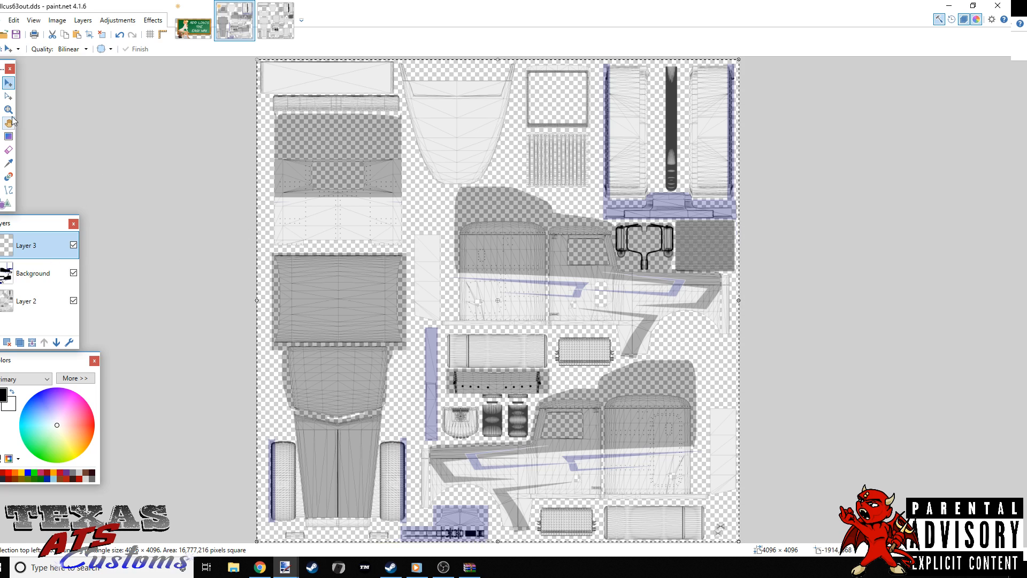
{"action": "key", "text": "ctrl+a"}
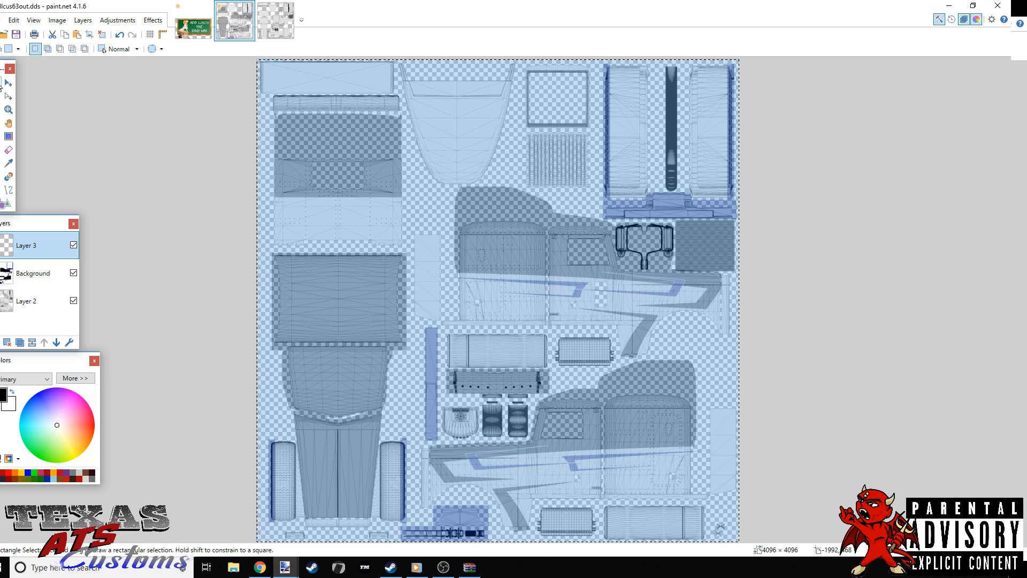
{"action": "left_click", "coordinate": [182, 171]}
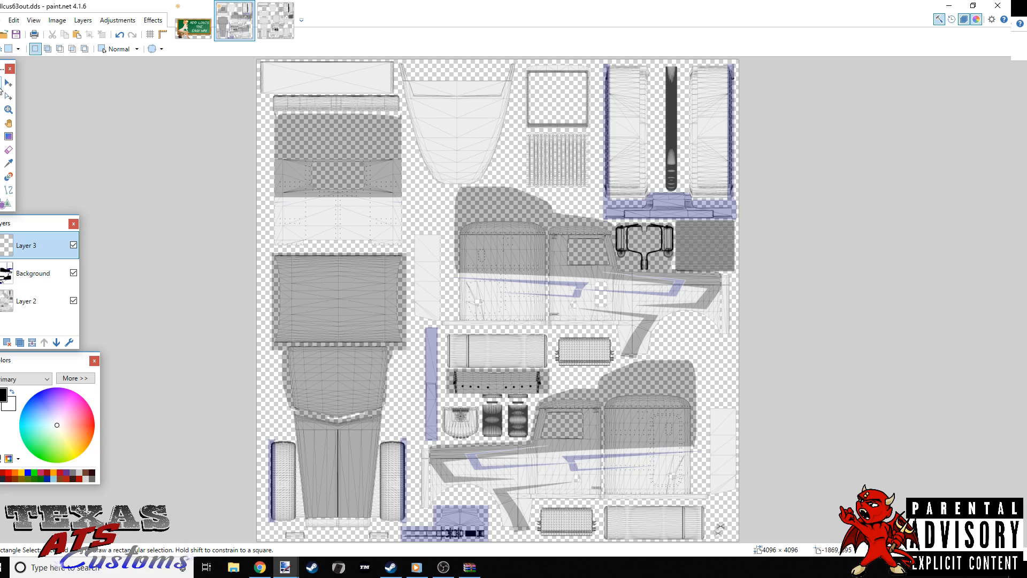
- Activate the Text tool and set its font to Airstrike
{"action": "left_click", "coordinate": [2, 191]}
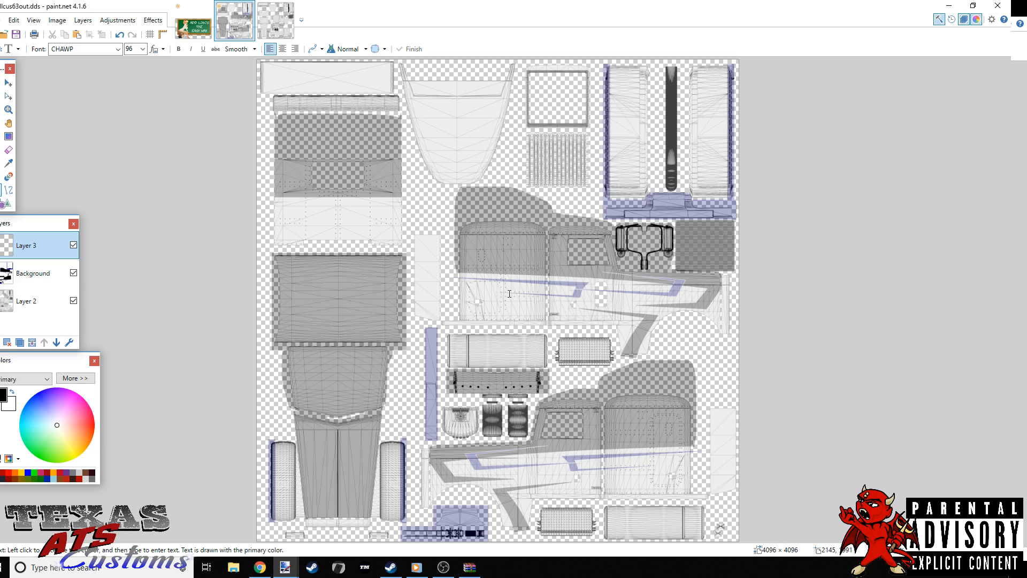
{"action": "left_click", "coordinate": [118, 50]}
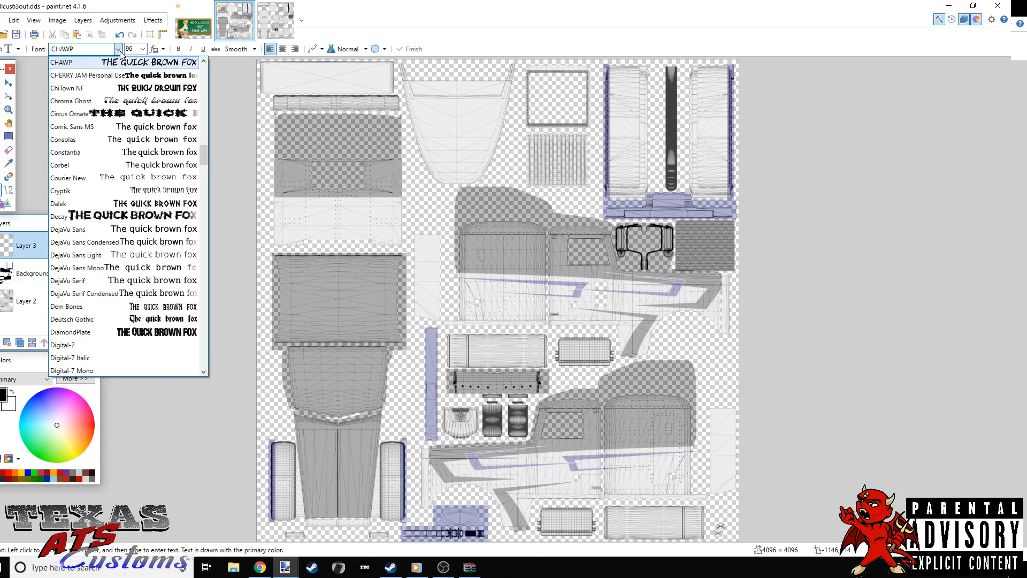
{"action": "left_click_drag", "start_coordinate": [200, 153], "coordinate": [203, 68]}
{"action": "left_click", "coordinate": [43, 160]}
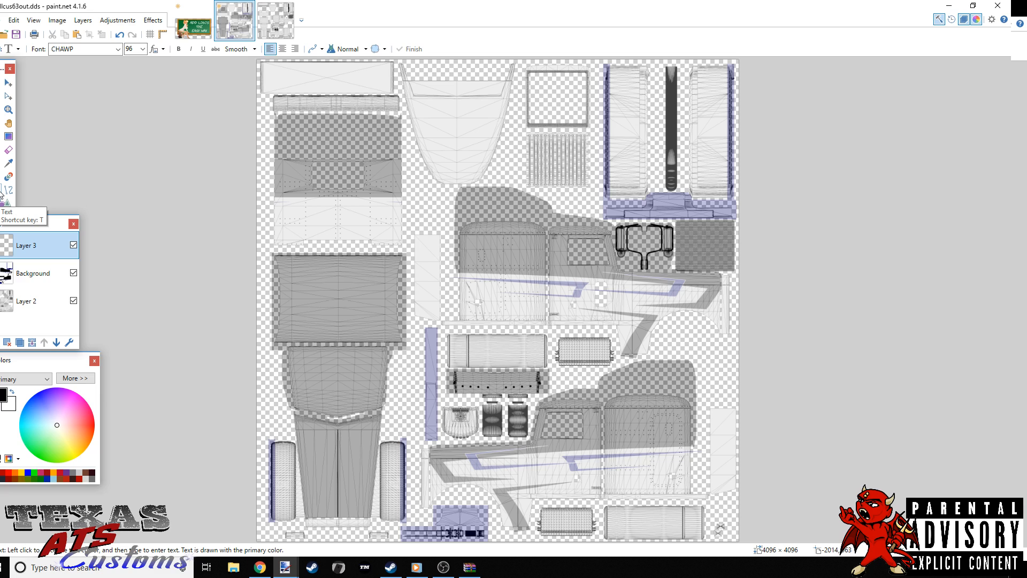
{"action": "left_click", "coordinate": [119, 51]}
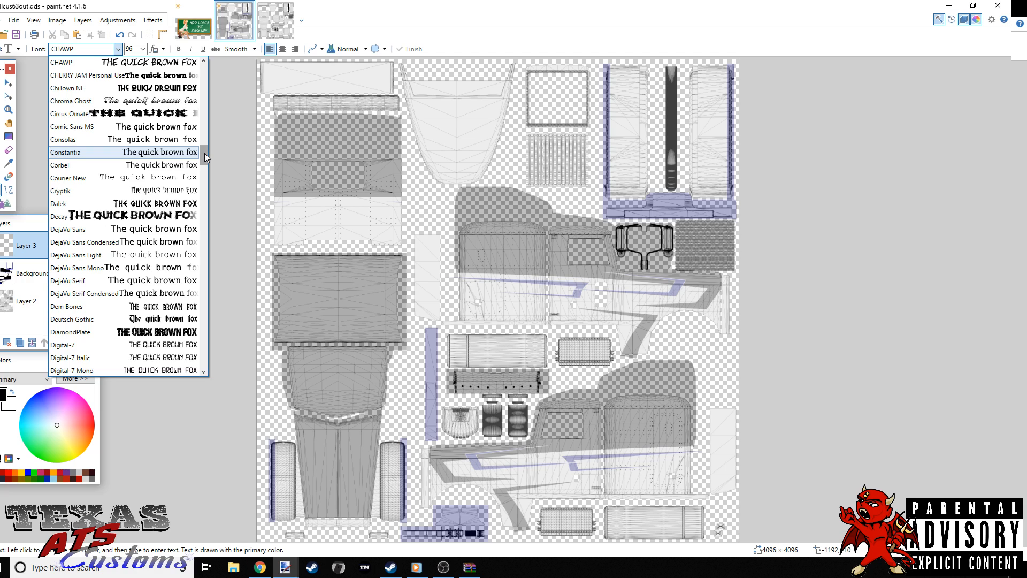
{"action": "left_click_drag", "start_coordinate": [204, 153], "coordinate": [205, 72]}
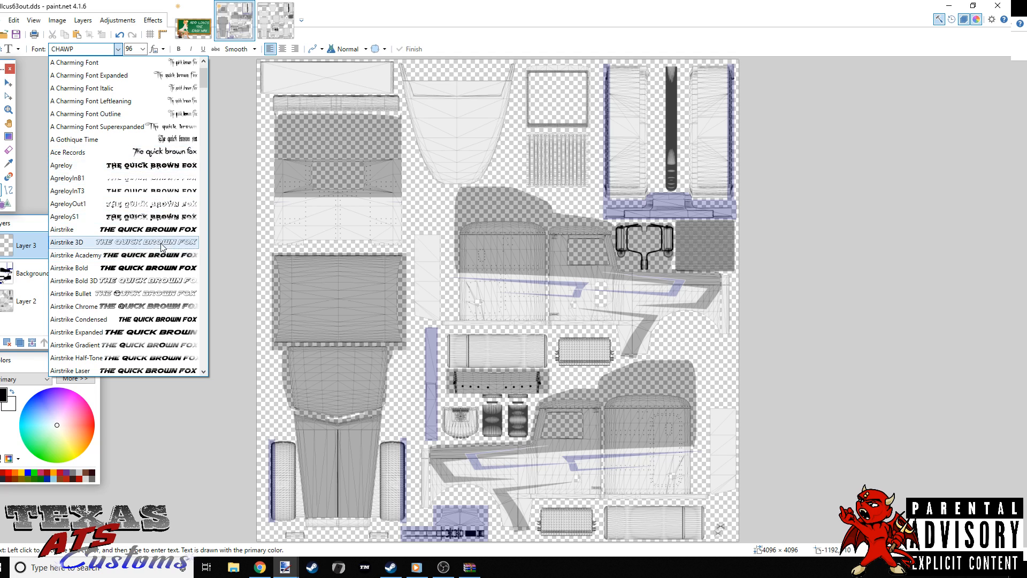
{"action": "scroll", "coordinate": [162, 246], "scroll_direction": "down", "scroll_amount": 2}
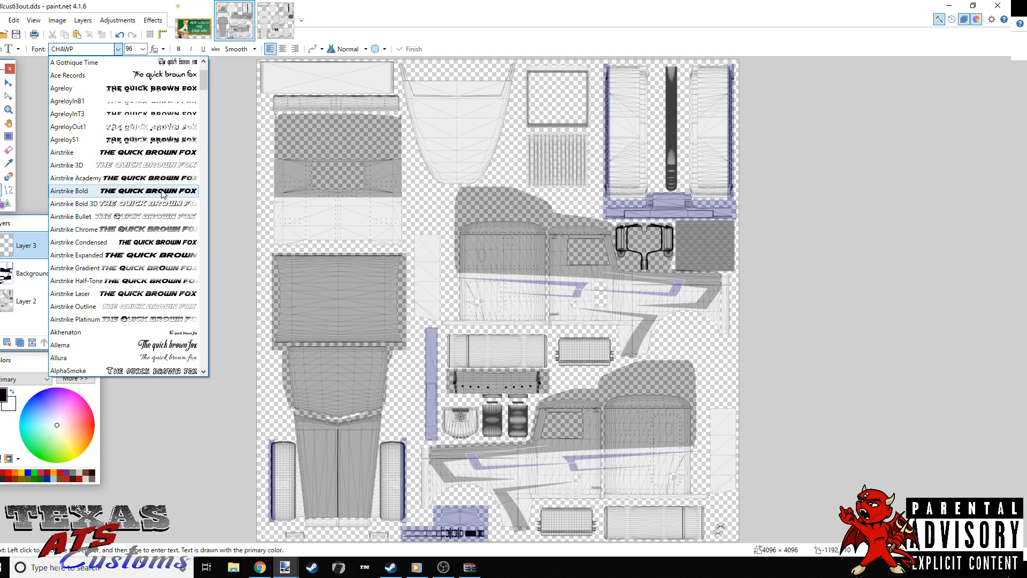
{"action": "left_click", "coordinate": [171, 155]}
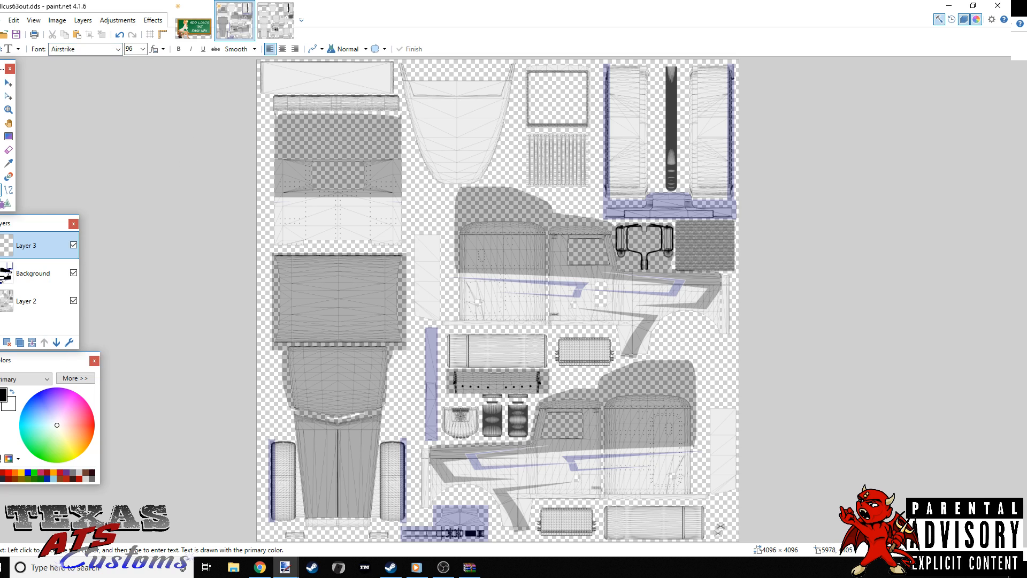
- Set the font size to 24 and place a text insertion point below the window of the upper cab's door
{"action": "left_click", "coordinate": [1000, 550]}
{"action": "left_click", "coordinate": [999, 550]}
{"action": "left_click", "coordinate": [999, 550]}
{"action": "left_click", "coordinate": [999, 550]}
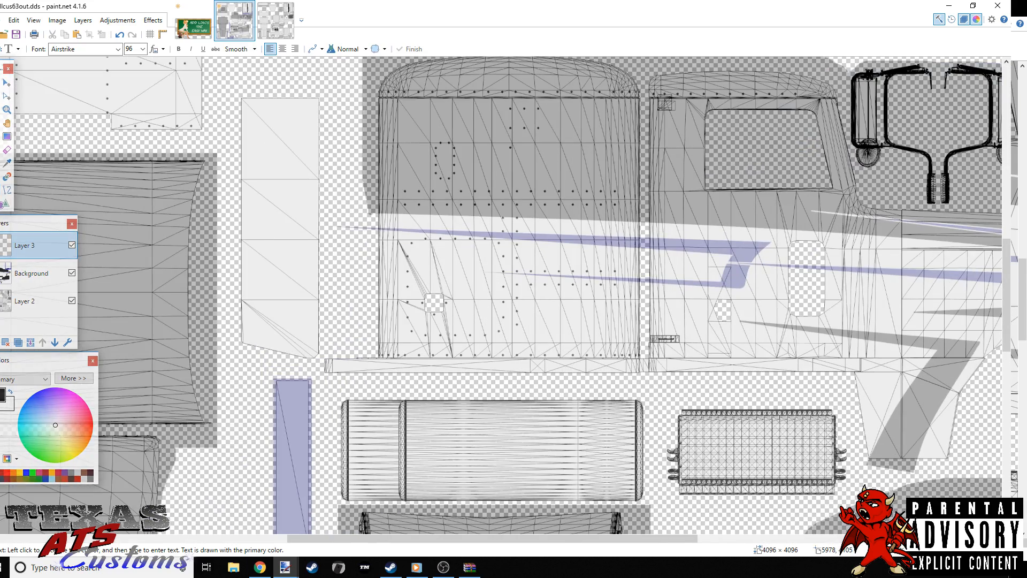
{"action": "left_click", "coordinate": [1000, 550]}
{"action": "left_click_drag", "start_coordinate": [366, 539], "coordinate": [500, 539]}
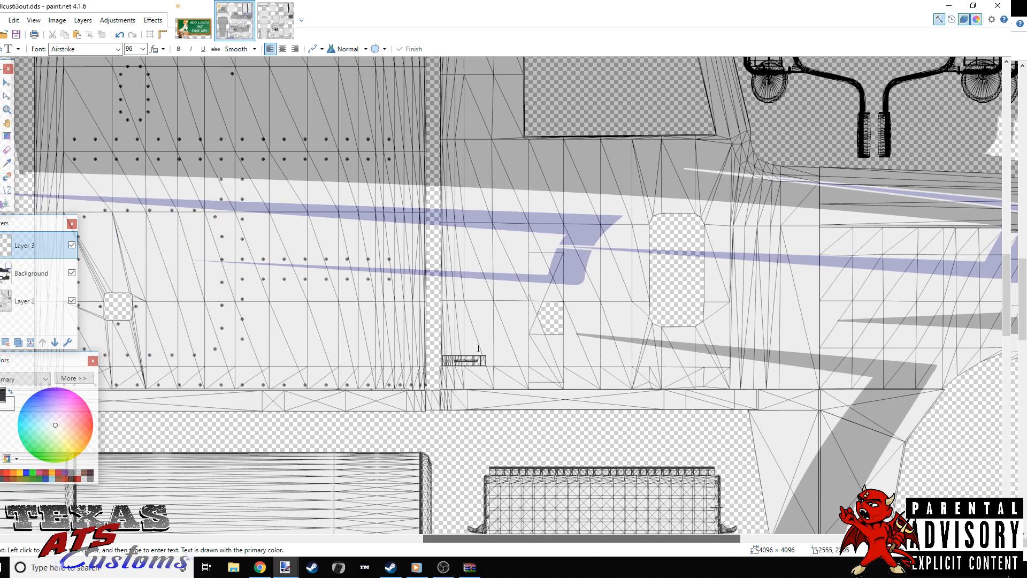
{"action": "left_click_drag", "start_coordinate": [583, 535], "coordinate": [577, 535]}
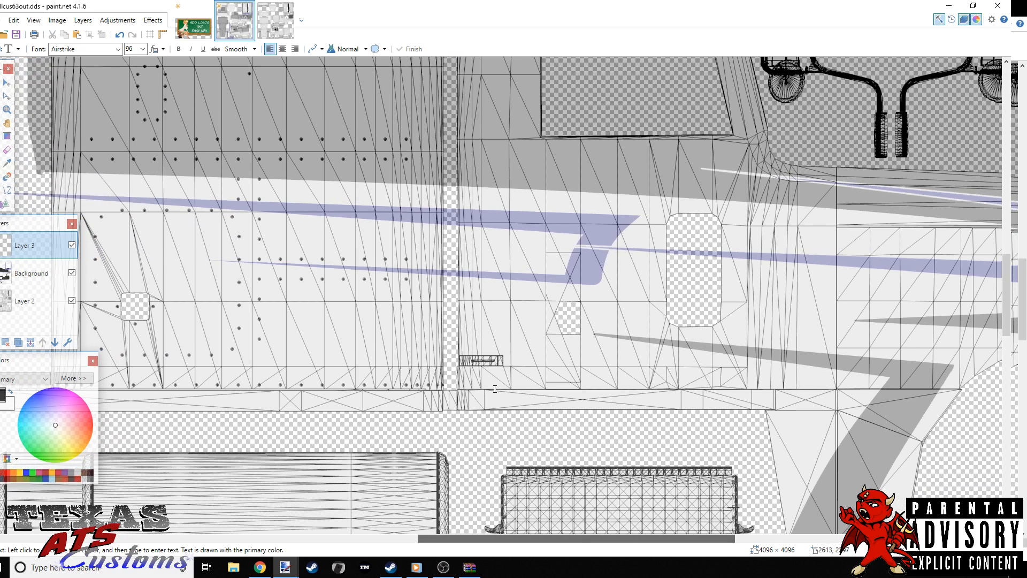
{"action": "left_click", "coordinate": [144, 49]}
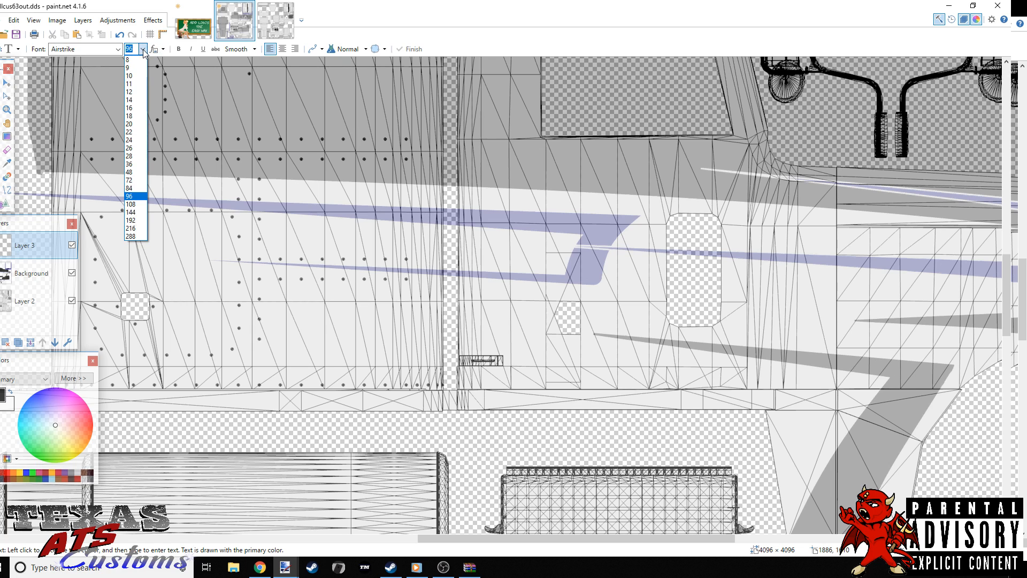
{"action": "left_click", "coordinate": [144, 49]}
{"action": "left_click", "coordinate": [144, 48]}
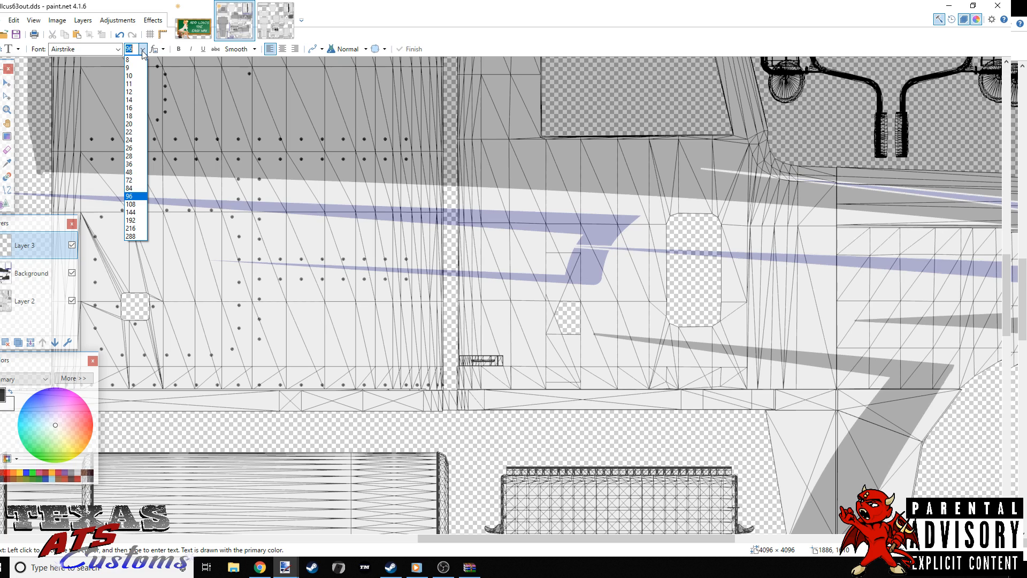
{"action": "left_click", "coordinate": [139, 140]}
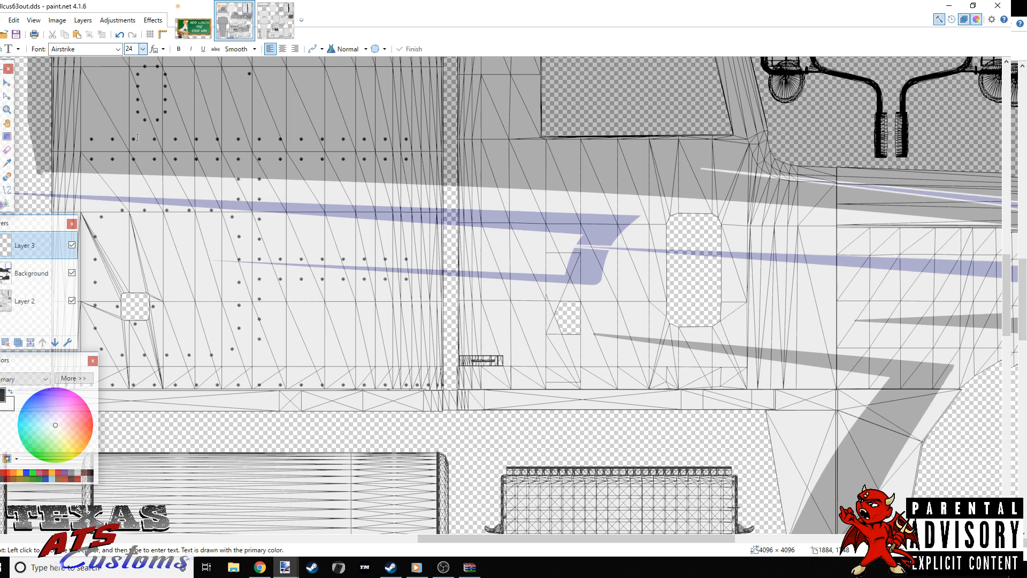
{"action": "left_click", "coordinate": [511, 197]}
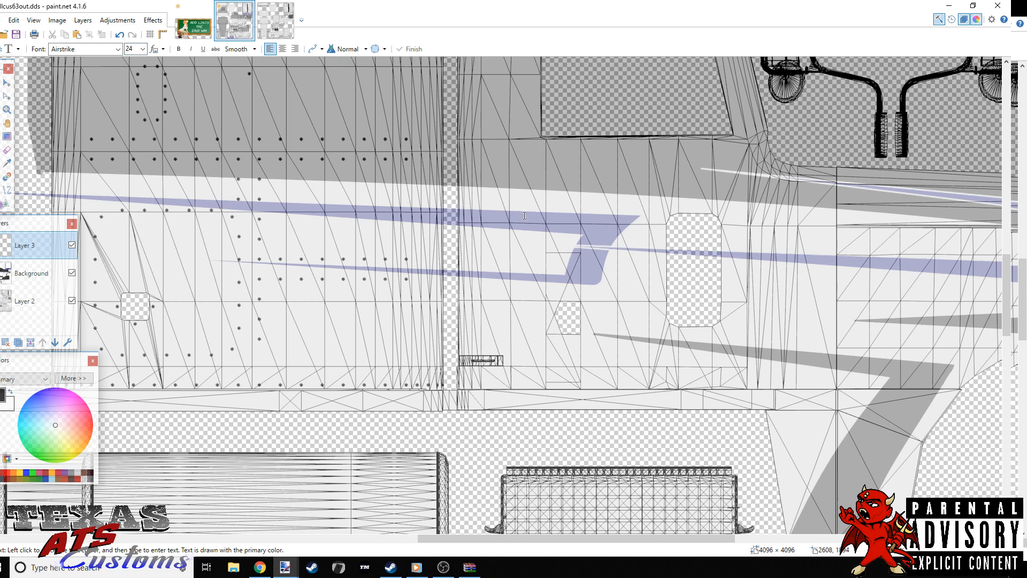
- Set the font size to 48 and write KICK ASS on the door below the window
{"action": "left_click", "coordinate": [142, 49]}
{"action": "left_click", "coordinate": [140, 155]}
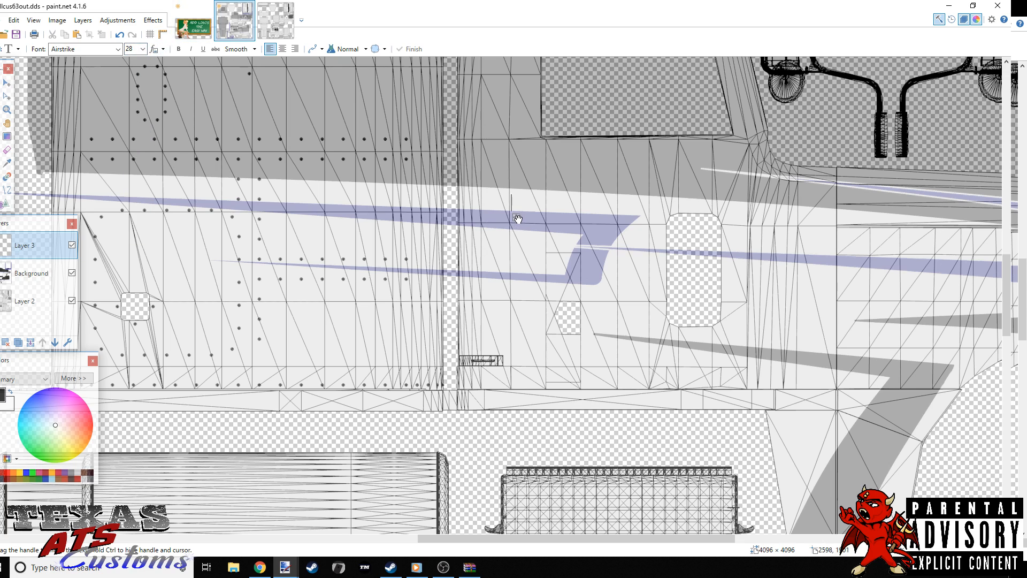
{"action": "left_click", "coordinate": [143, 49]}
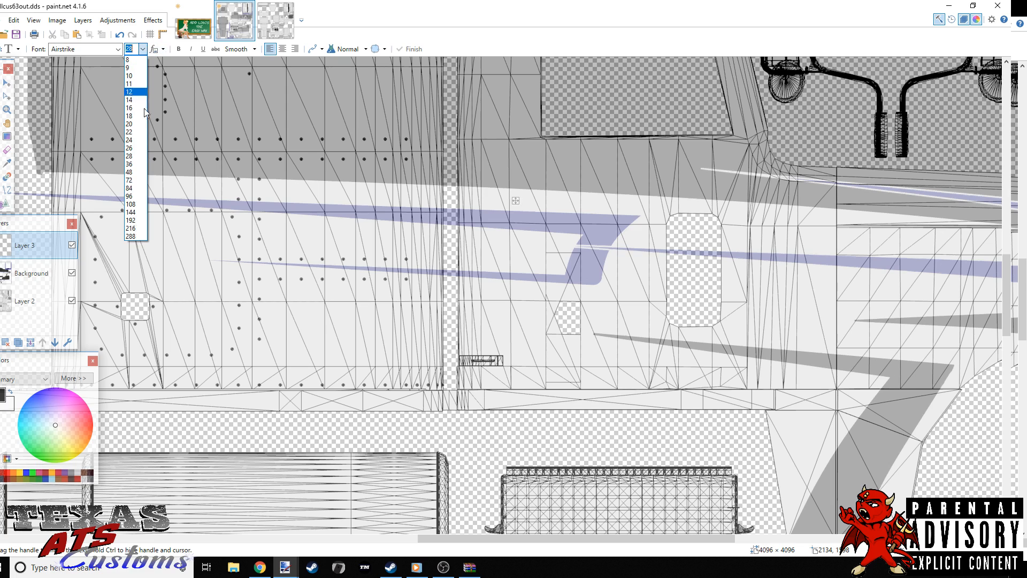
{"action": "left_click", "coordinate": [137, 170]}
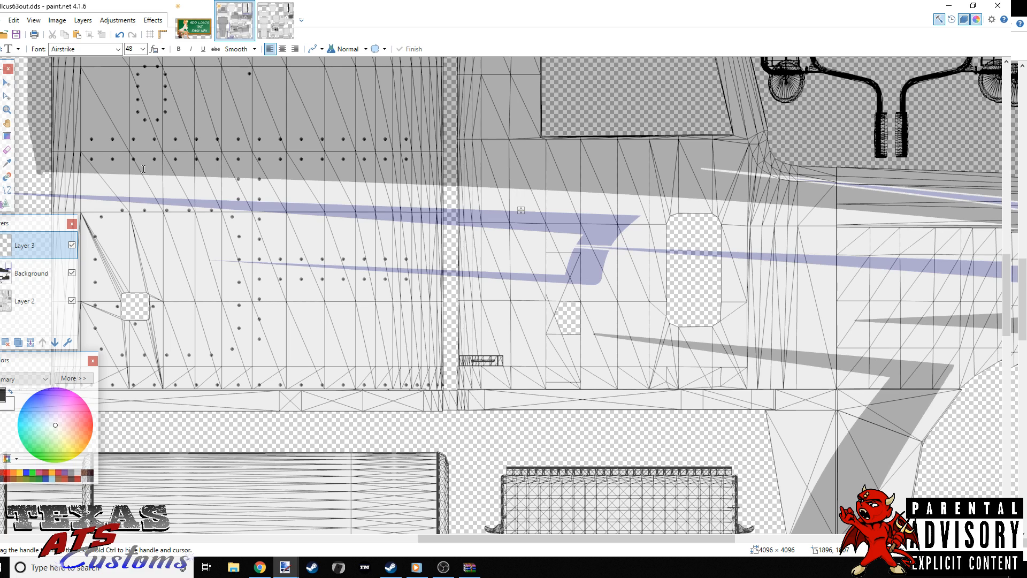
{"action": "type", "text": "K"}
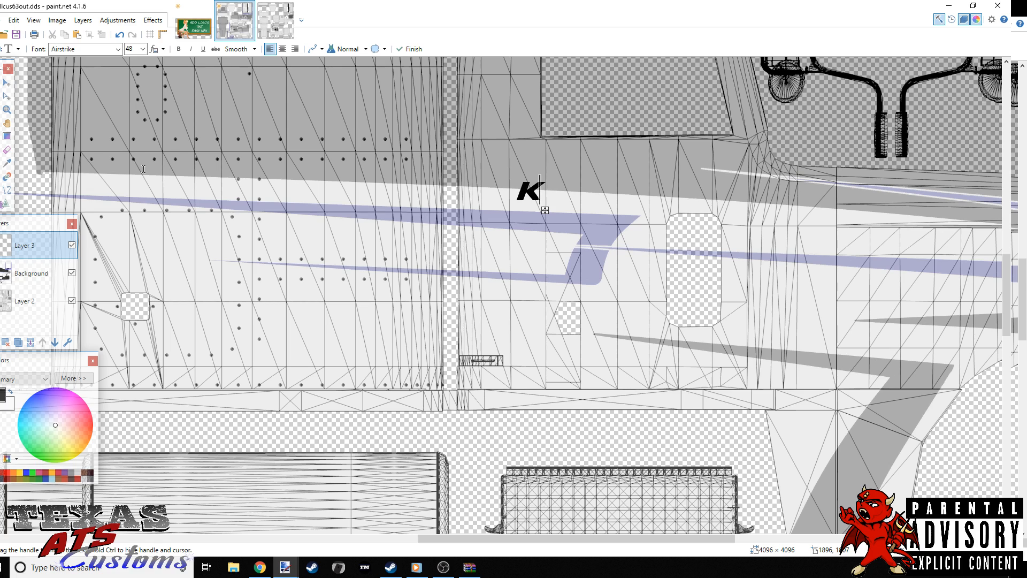
{"action": "type", "text": "ICK"}
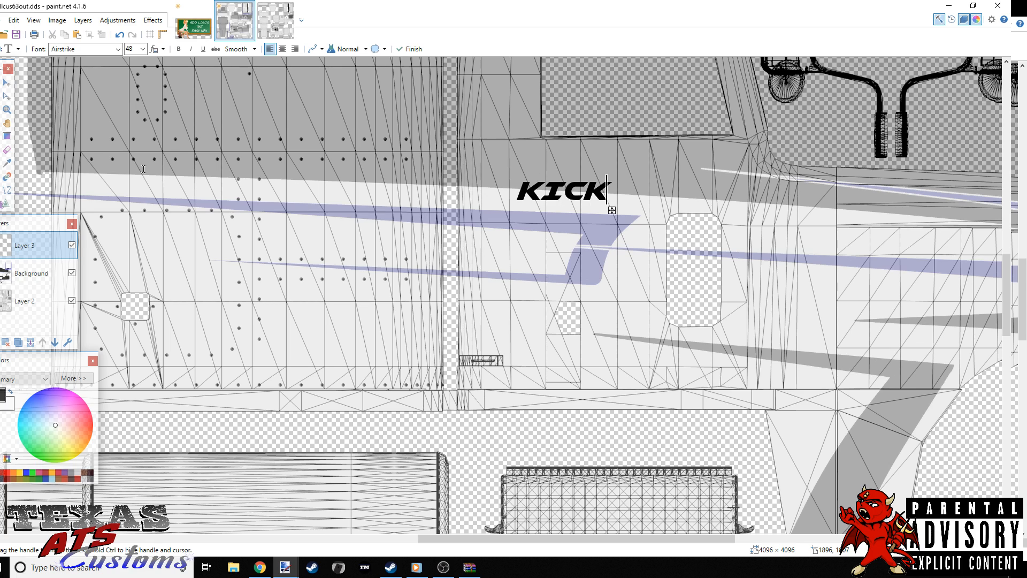
{"action": "type", "text": " ASS"}
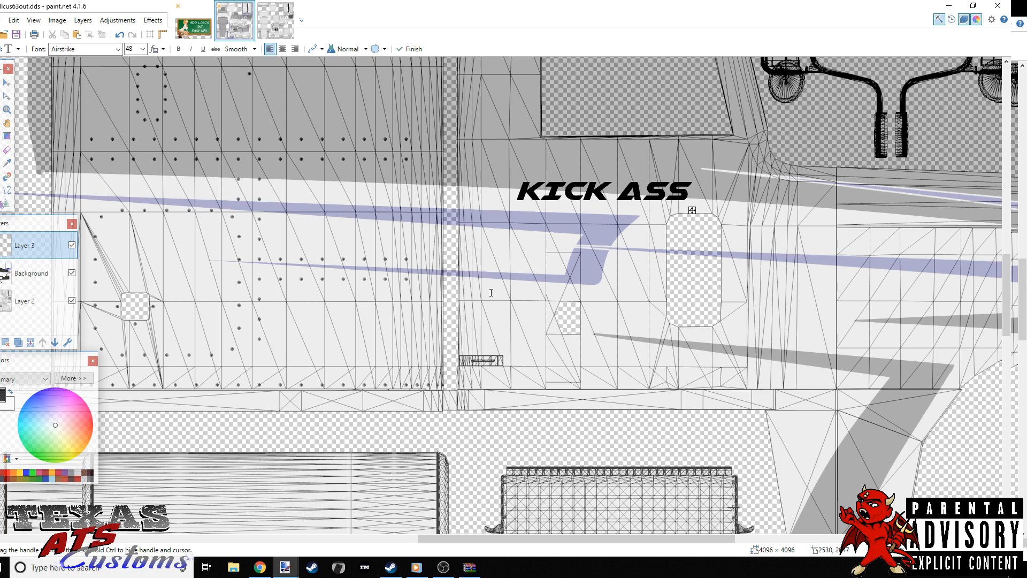
- Add TRUCKING as a separate text line and move it up close beneath KICK ASS
{"action": "left_click", "coordinate": [526, 258]}
{"action": "type", "text": "TRU"}
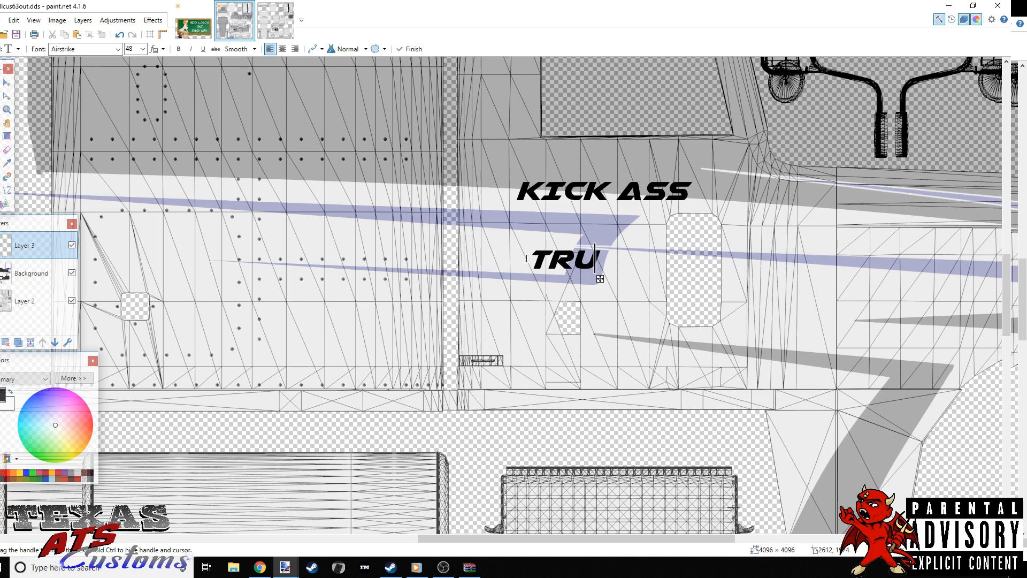
{"action": "type", "text": "CKING"}
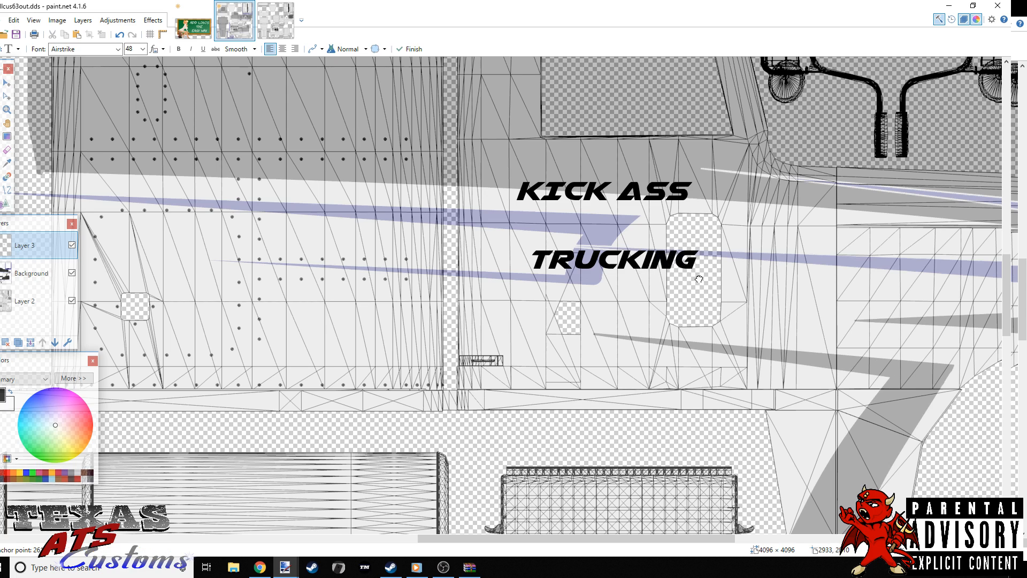
{"action": "left_click_drag", "start_coordinate": [698, 277], "coordinate": [667, 255]}
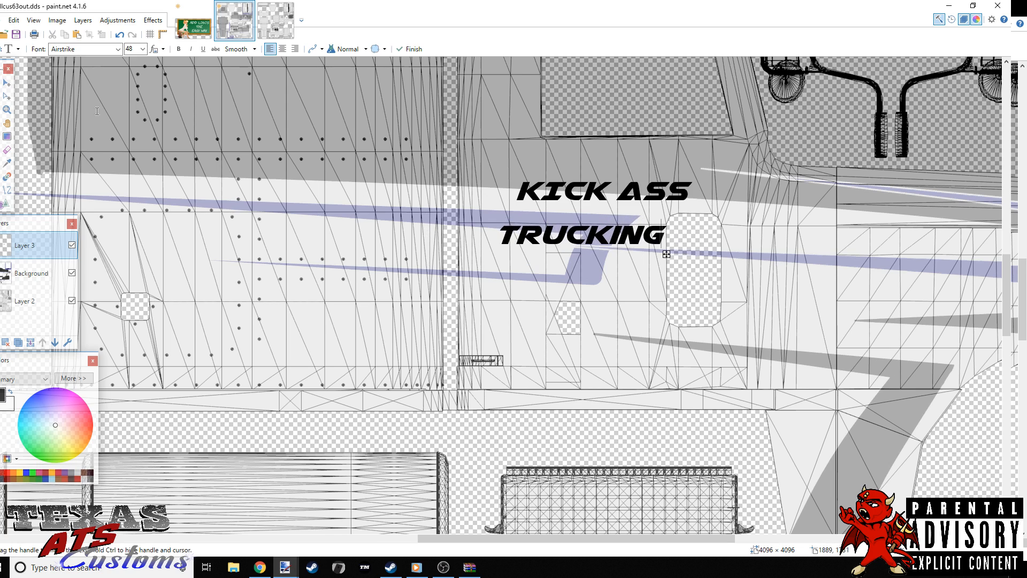
- Select both text lines together, scale the selection down to about 350 × 183 pixels, centre it on the door and deselect
{"action": "key", "text": "Escape"}
{"action": "key", "text": "s"}
{"action": "left_click_drag", "start_coordinate": [466, 150], "coordinate": [703, 266]}
{"action": "left_click", "coordinate": [7, 84]}
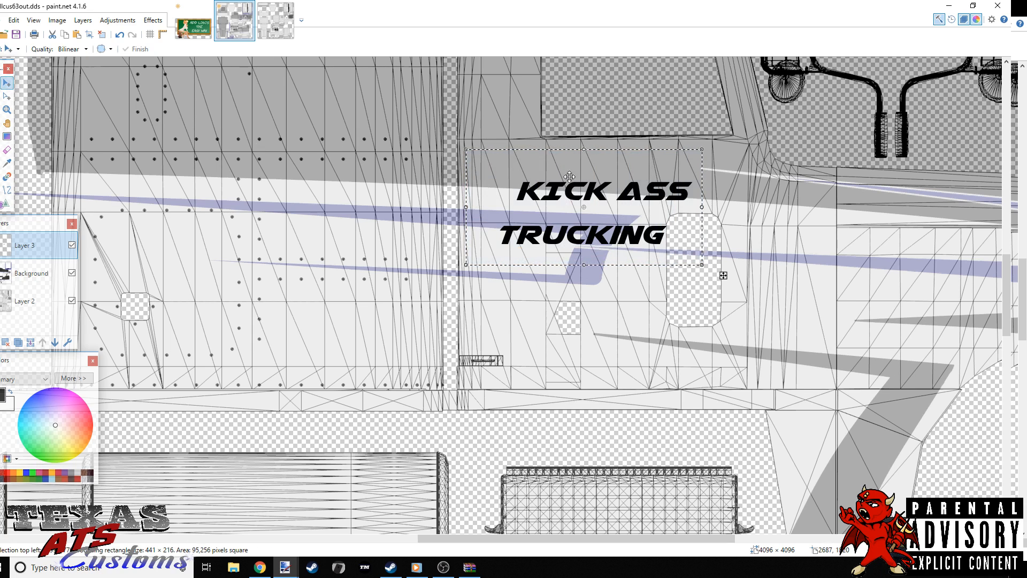
{"action": "left_click_drag", "start_coordinate": [704, 152], "coordinate": [704, 152]}
{"action": "left_click_drag", "start_coordinate": [703, 149], "coordinate": [660, 191]}
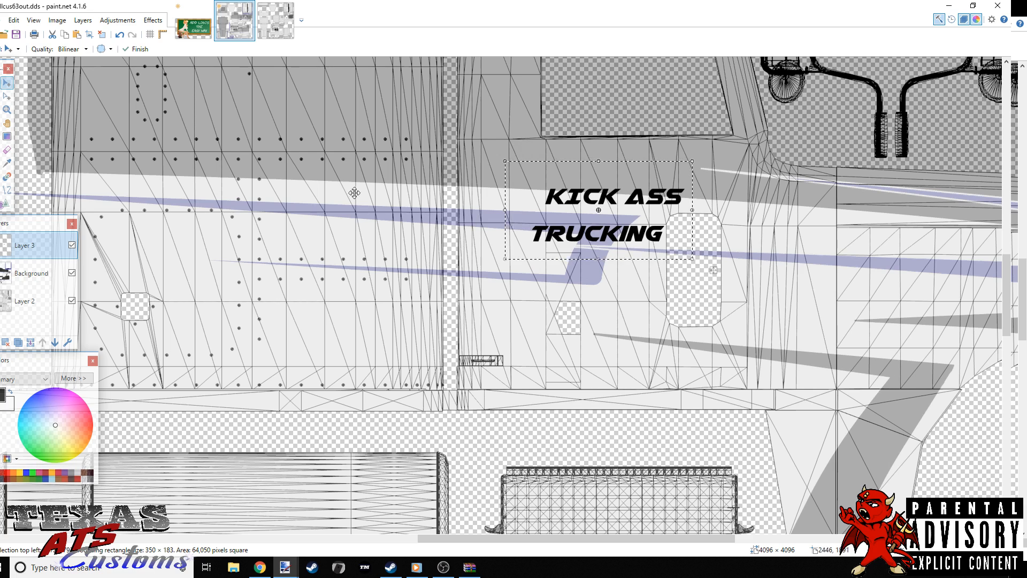
{"action": "key", "text": "s"}
{"action": "left_click", "coordinate": [551, 144]}
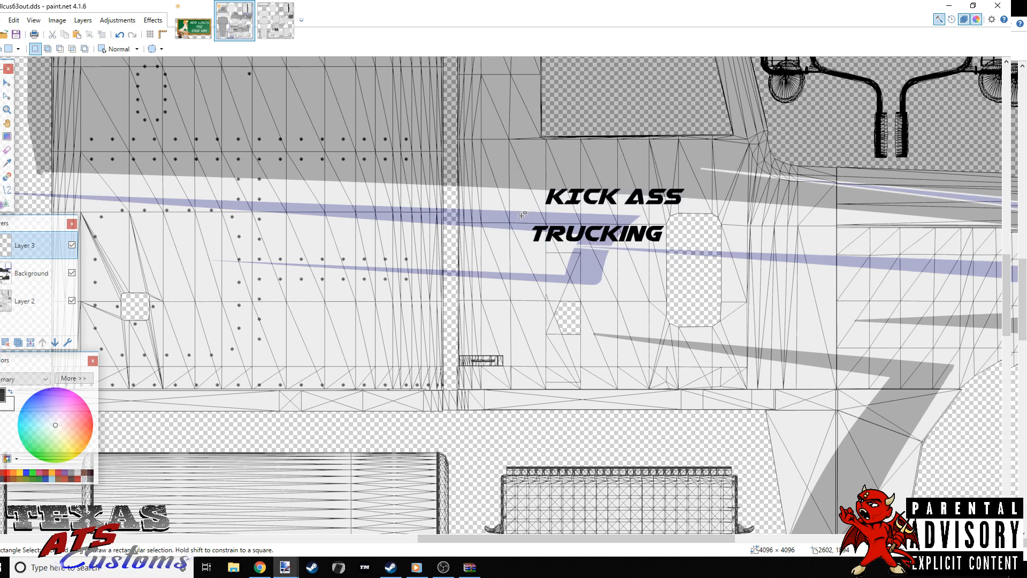
- Select only the word TRUCKING and scale its selection down to about 265 × 54 pixels beneath KICK ASS
{"action": "left_click_drag", "start_coordinate": [521, 215], "coordinate": [677, 248]}
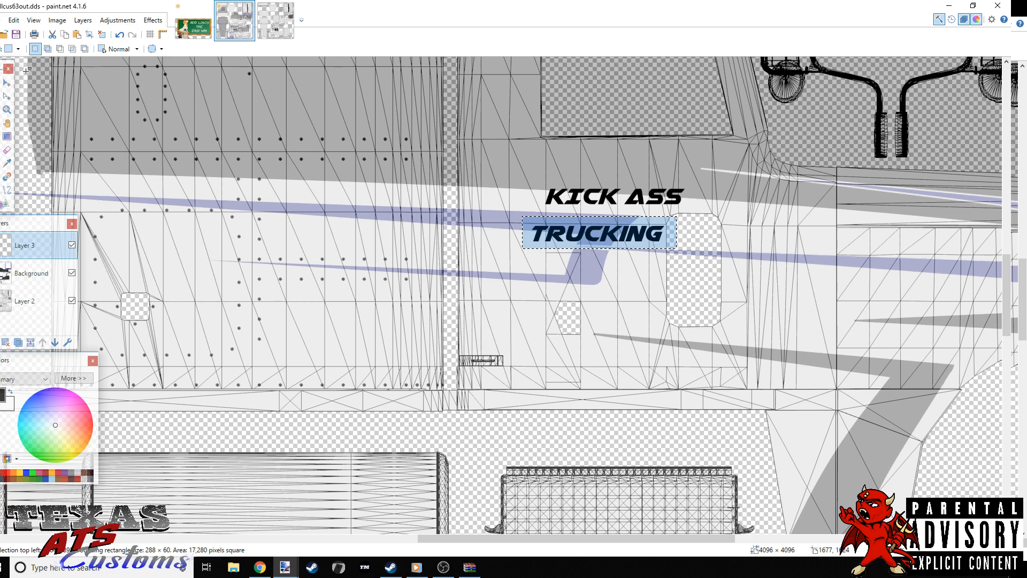
{"action": "left_click", "coordinate": [7, 83]}
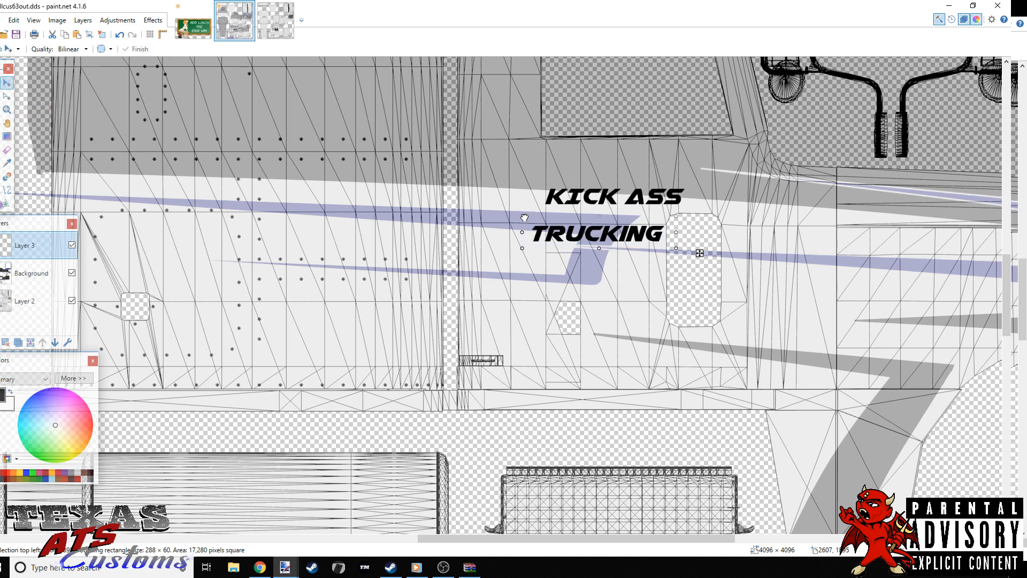
{"action": "left_click_drag", "start_coordinate": [525, 217], "coordinate": [535, 219]}
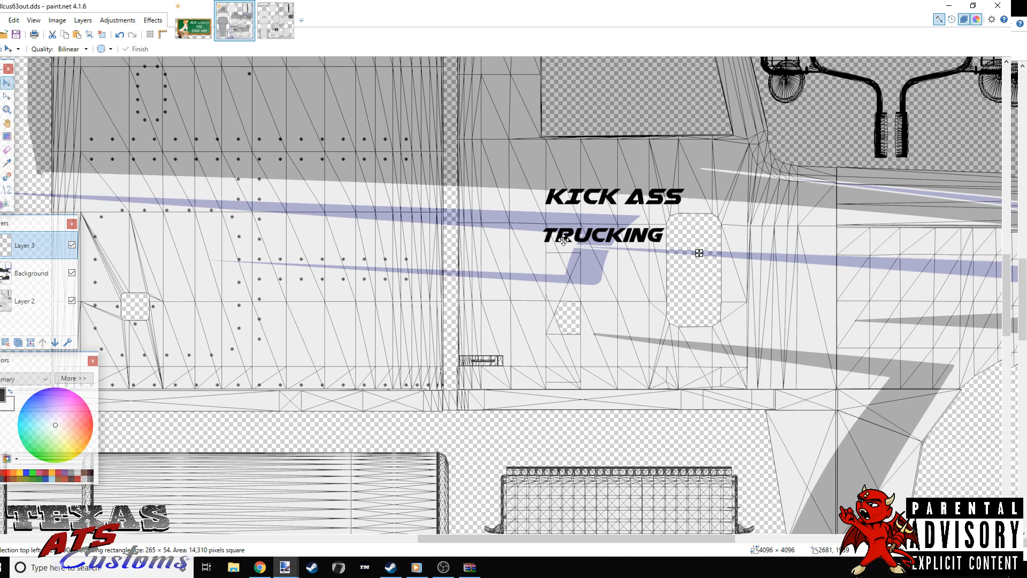
{"action": "left_click", "coordinate": [2, 84]}
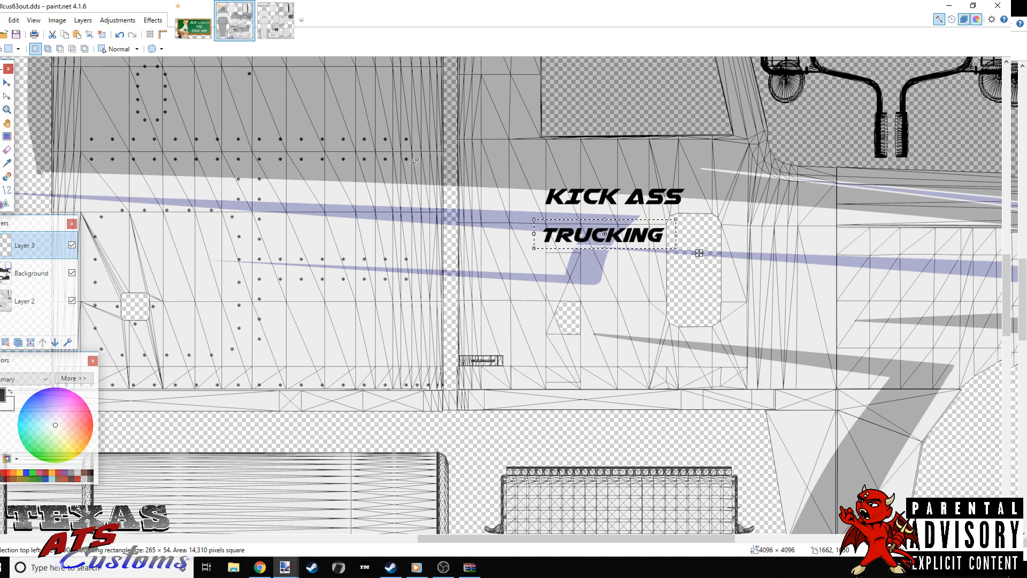
- Select only KICK ASS, scale its selection down to about 311 × 70 pixels, move it close above TRUCKING and deselect
{"action": "left_click_drag", "start_coordinate": [527, 170], "coordinate": [696, 208]}
{"action": "left_click", "coordinate": [9, 80]}
{"action": "left_click_drag", "start_coordinate": [637, 191], "coordinate": [636, 203]}
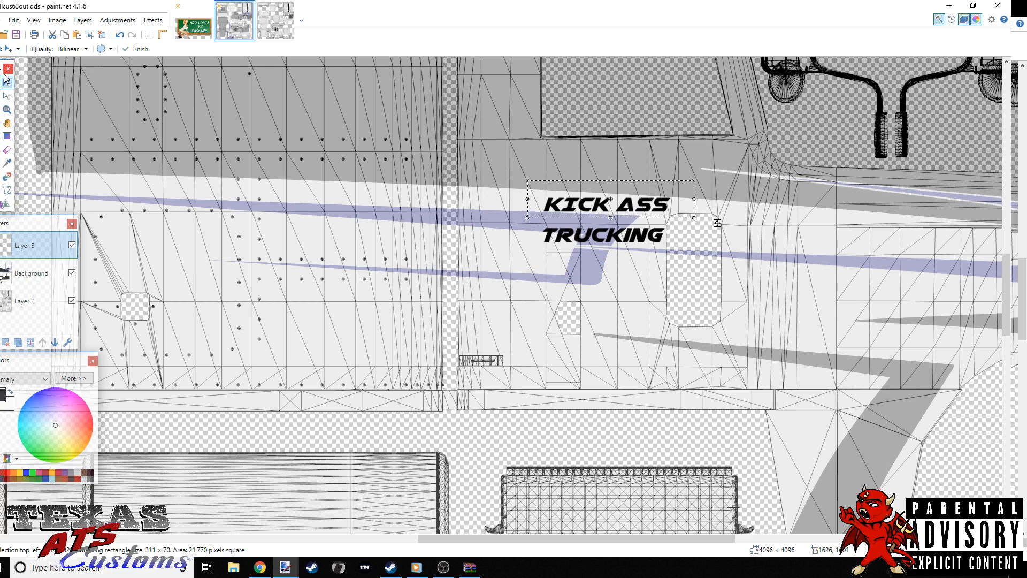
{"action": "key", "text": "s"}
{"action": "left_click", "coordinate": [459, 188]}
- Select both text lines as a block of about 309 × 160 pixels and place a copy below the window on the opposite cab door
{"action": "left_click_drag", "start_coordinate": [532, 177], "coordinate": [695, 263]}
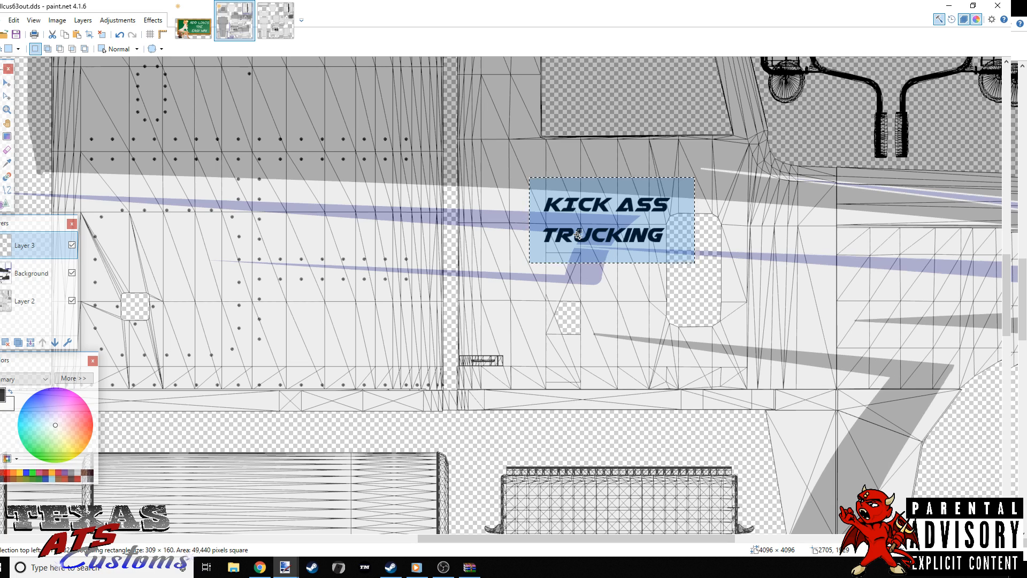
{"action": "key", "text": "m"}
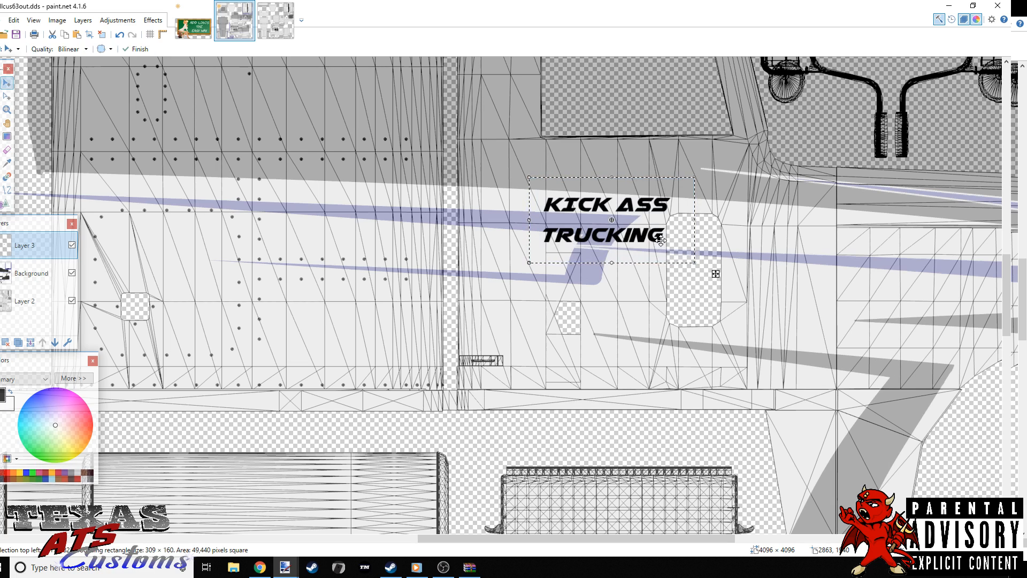
{"action": "left_click_drag", "start_coordinate": [661, 238], "coordinate": [667, 284]}
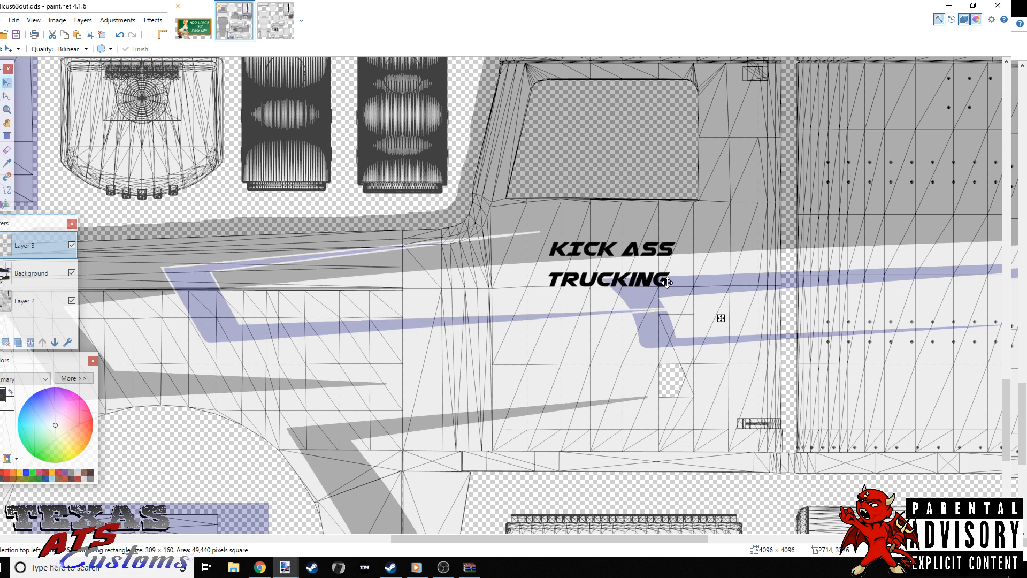
{"action": "scroll", "coordinate": [652, 314], "scroll_direction": "down", "scroll_amount": 1}
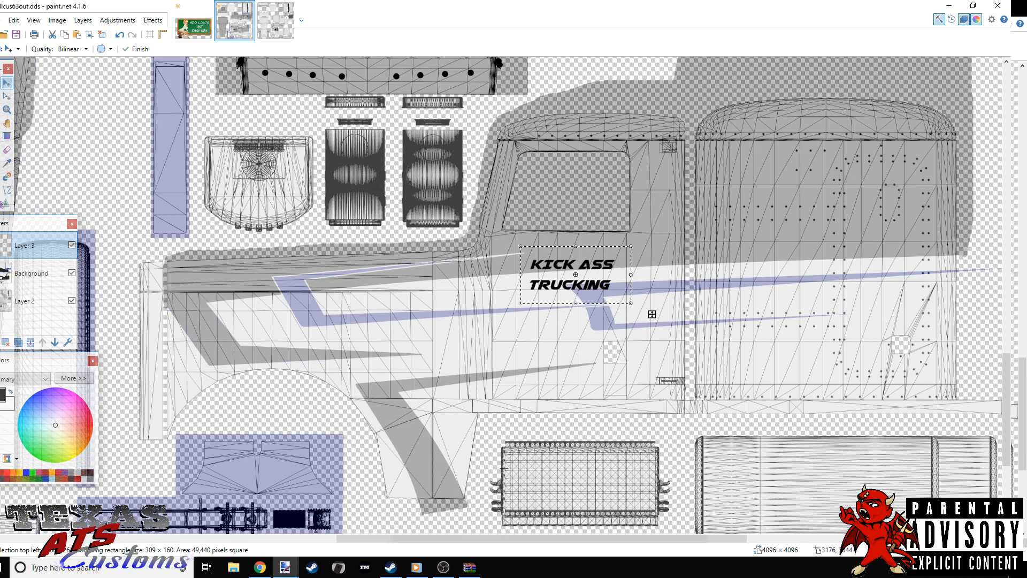
{"action": "left_click_drag", "start_coordinate": [631, 539], "coordinate": [677, 539]}
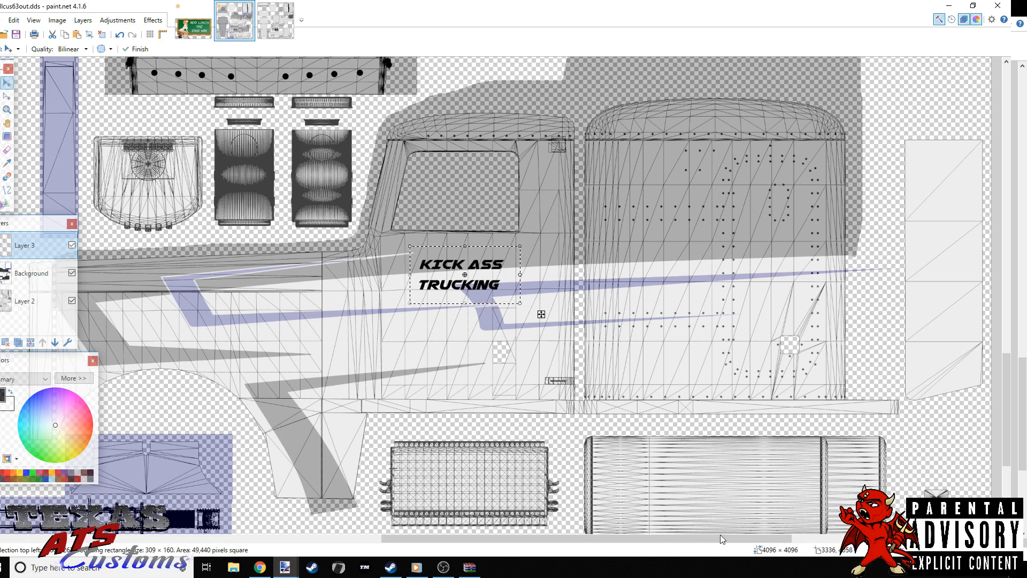
{"action": "mouse_move", "coordinate": [720, 538]}
{"action": "left_mouse_down"}
{"action": "mouse_move", "coordinate": [749, 544]}
{"action": "mouse_move", "coordinate": [659, 542]}
{"action": "mouse_move", "coordinate": [737, 546]}
{"action": "left_mouse_up"}
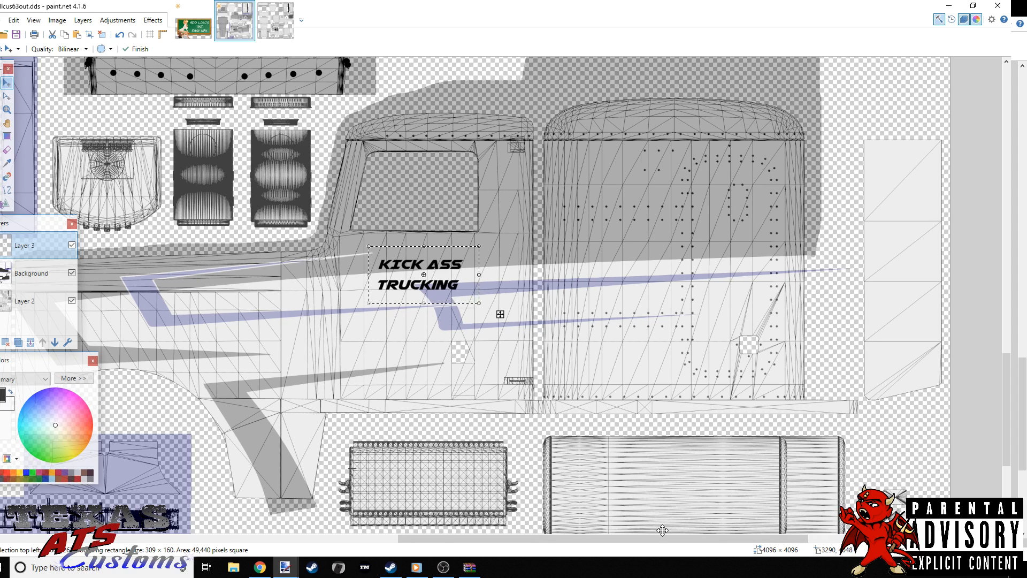
{"action": "left_click_drag", "start_coordinate": [659, 538], "coordinate": [638, 542]}
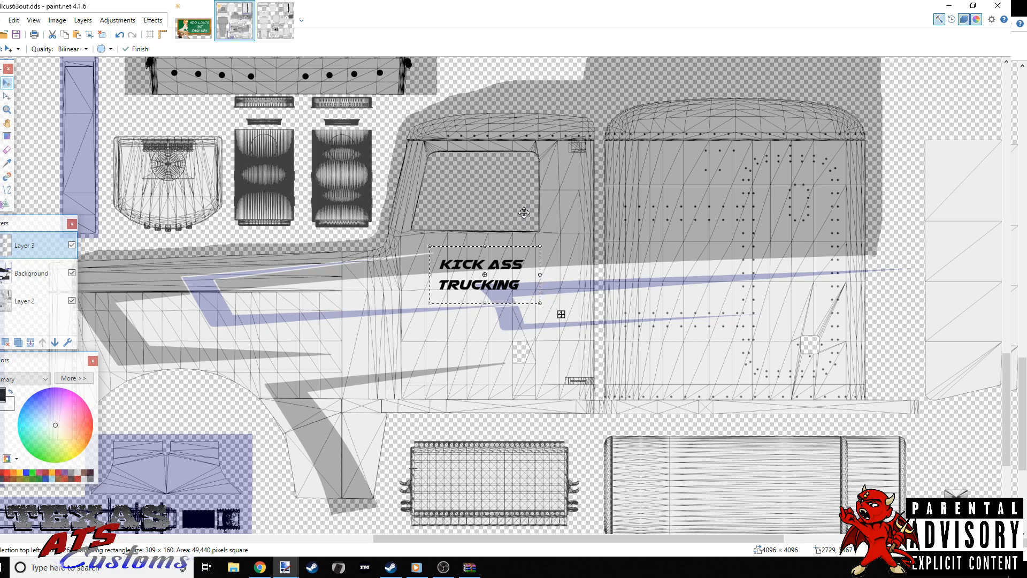
{"action": "left_click_drag", "start_coordinate": [738, 542], "coordinate": [717, 541]}
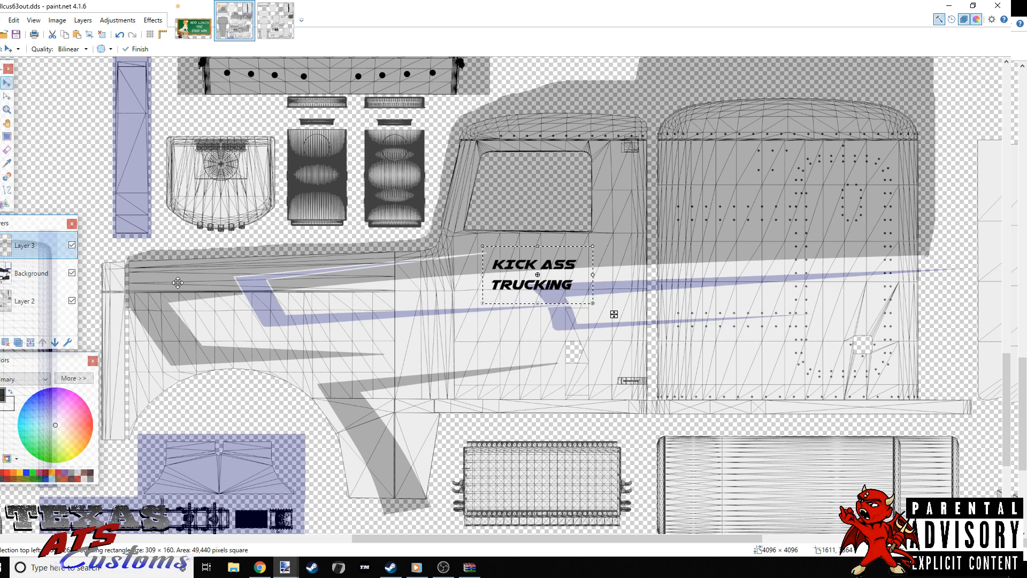
- Delete the template wireframe layer, Layer 2, and restore the Background layer to full opacity
{"action": "left_click", "coordinate": [26, 303]}
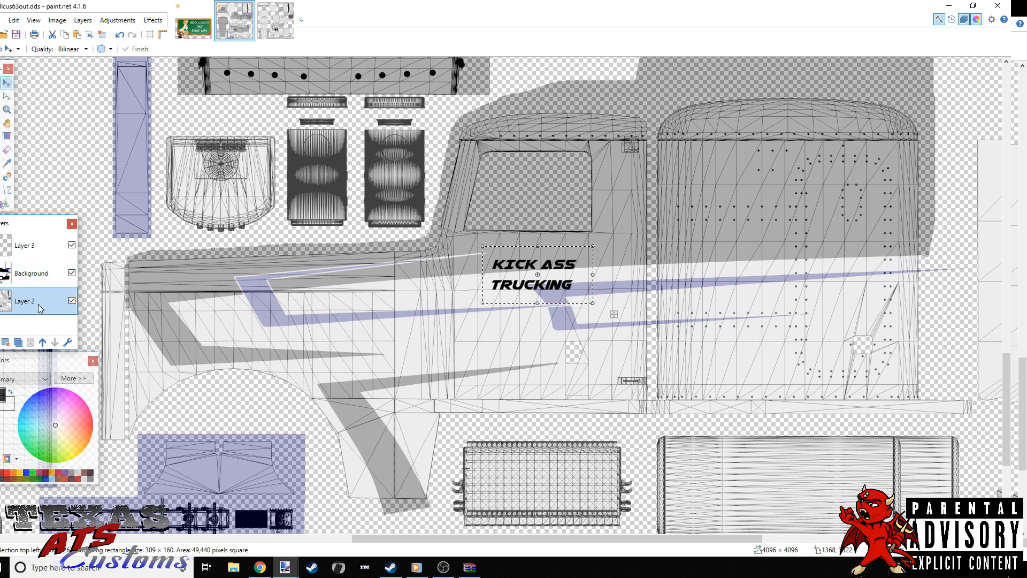
{"action": "left_click", "coordinate": [7, 343]}
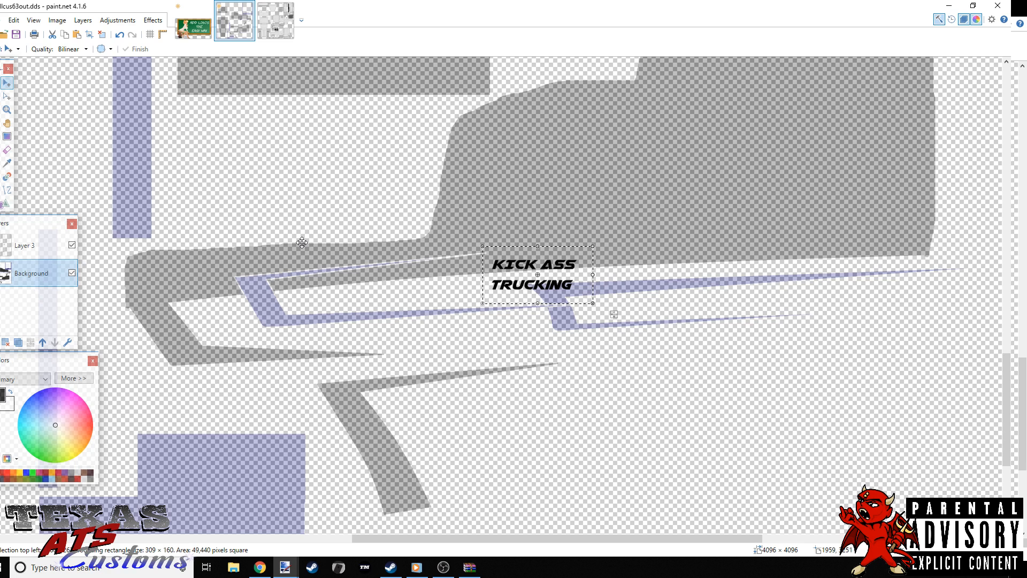
{"action": "key", "text": "F4"}
{"action": "left_click_drag", "start_coordinate": [509, 307], "coordinate": [564, 306]}
{"action": "left_click", "coordinate": [507, 324]}
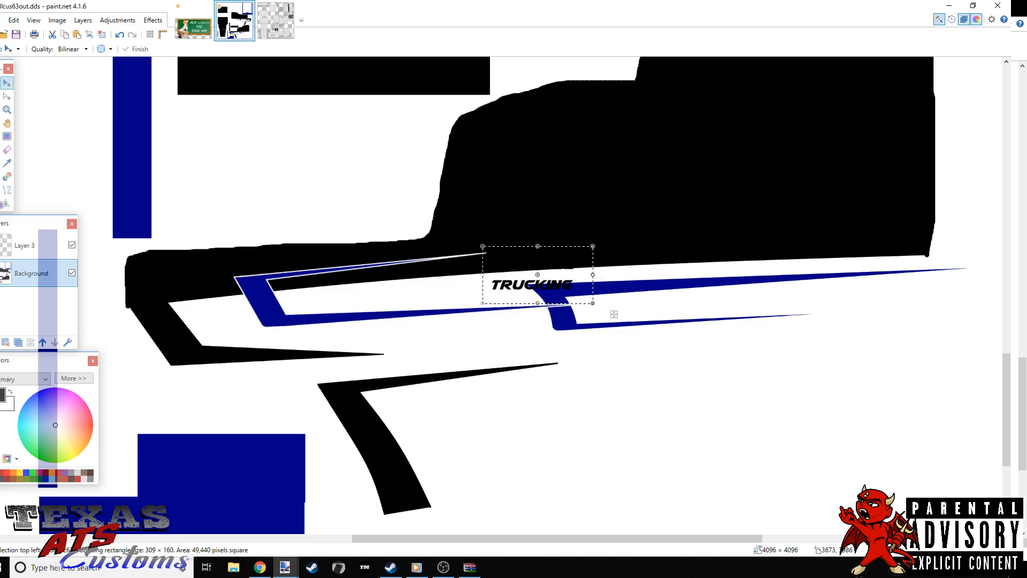
- Make Layer 3 the active layer and clear the selection around the door text
{"action": "key", "text": "ctrl+minus"}
{"action": "key", "text": "ctrl+minus"}
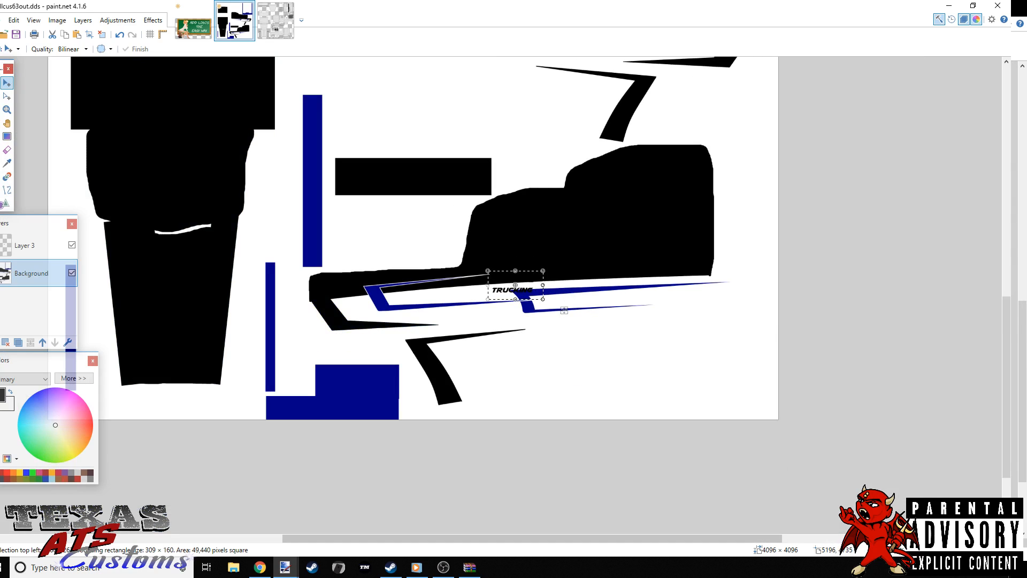
{"action": "key", "text": "ctrl+plus"}
{"action": "key", "text": "ctrl+plus"}
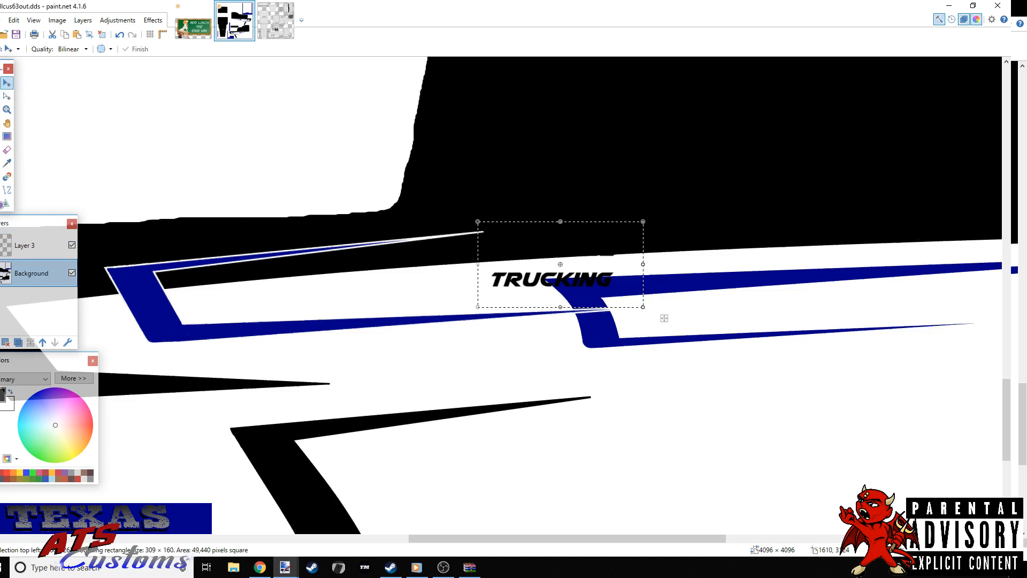
{"action": "key", "text": "s"}
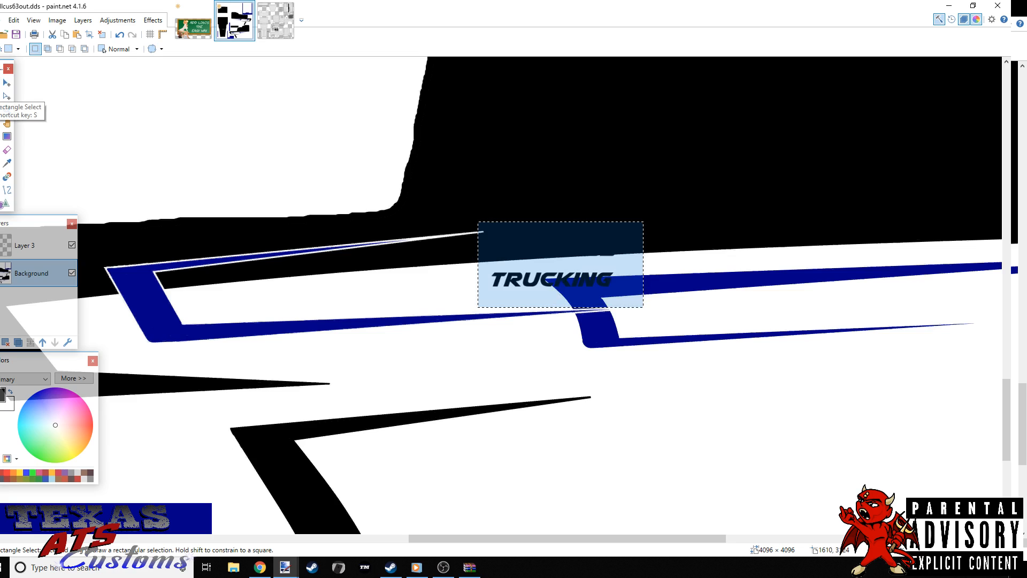
{"action": "left_click", "coordinate": [44, 250]}
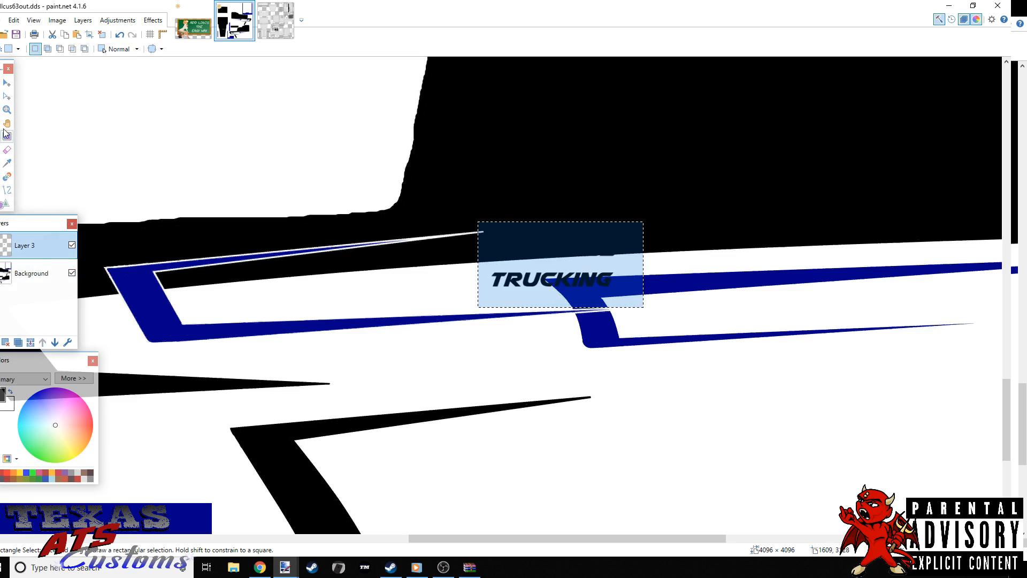
{"action": "left_click", "coordinate": [229, 198]}
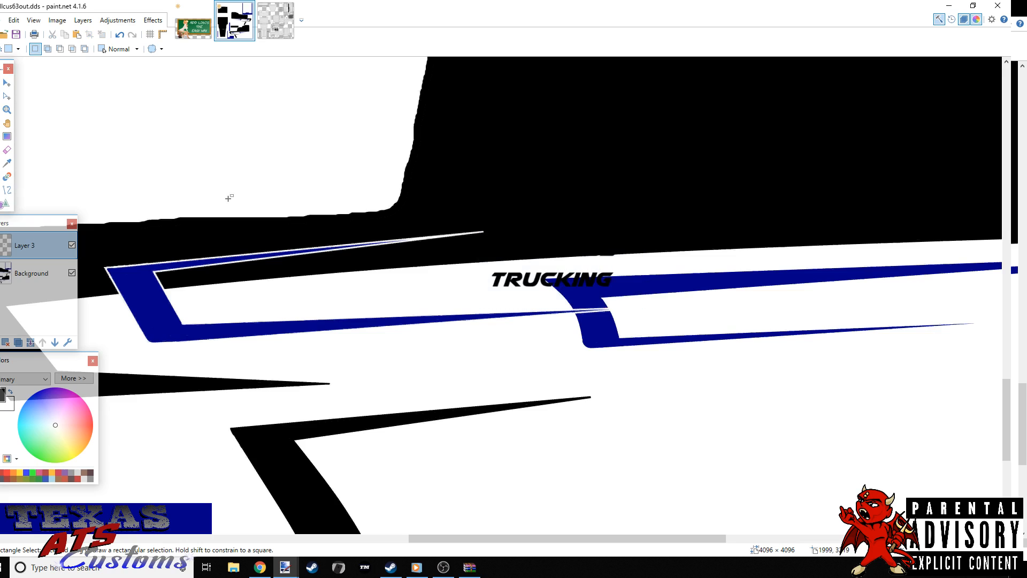
- Lighten the black lettering on Layer 3 to grey with a Hue / Saturation adjustment, setting Lightness to 40
{"action": "left_click", "coordinate": [117, 20]}
{"action": "left_click", "coordinate": [129, 86]}
{"action": "left_click_drag", "start_coordinate": [474, 302], "coordinate": [502, 310]}
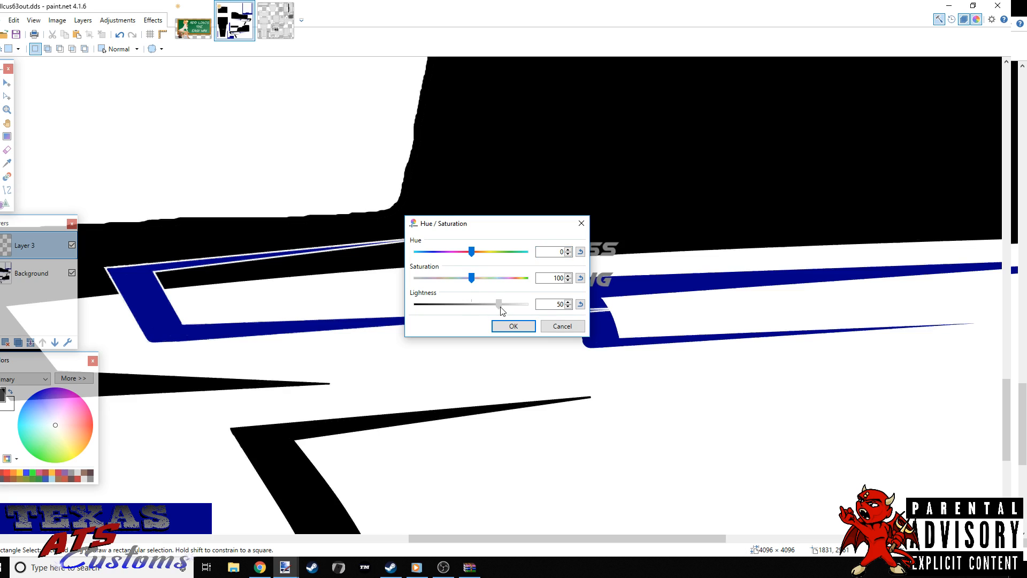
{"action": "left_click_drag", "start_coordinate": [506, 229], "coordinate": [345, 157]}
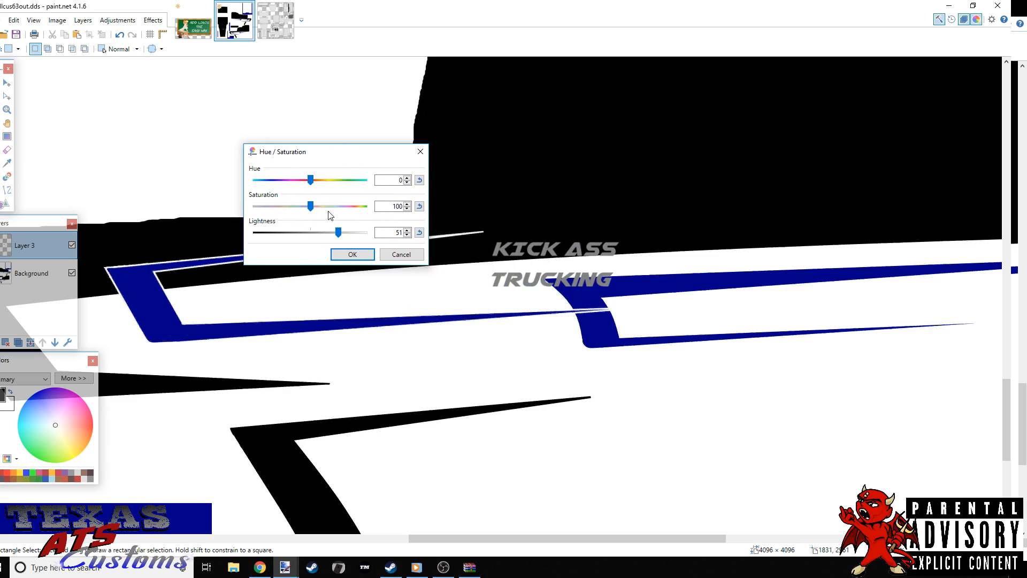
{"action": "left_click_drag", "start_coordinate": [339, 236], "coordinate": [333, 238]}
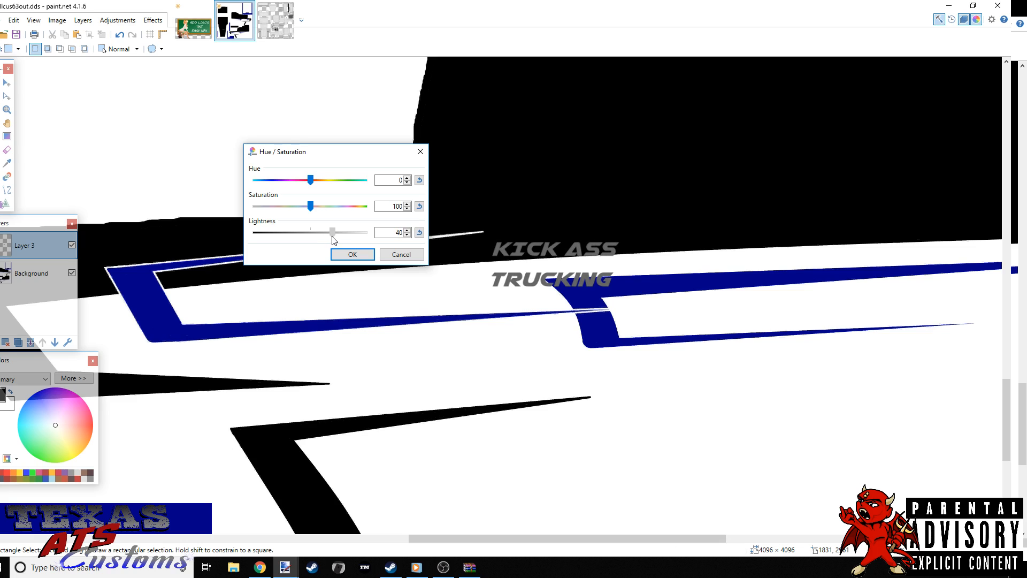
{"action": "left_click", "coordinate": [352, 254]}
- Merge the Layer 3 lettering down into the Background layer
{"action": "scroll", "coordinate": [387, 344], "scroll_direction": "up", "scroll_amount": 5}
{"action": "scroll", "coordinate": [386, 344], "scroll_direction": "down", "scroll_amount": 10}
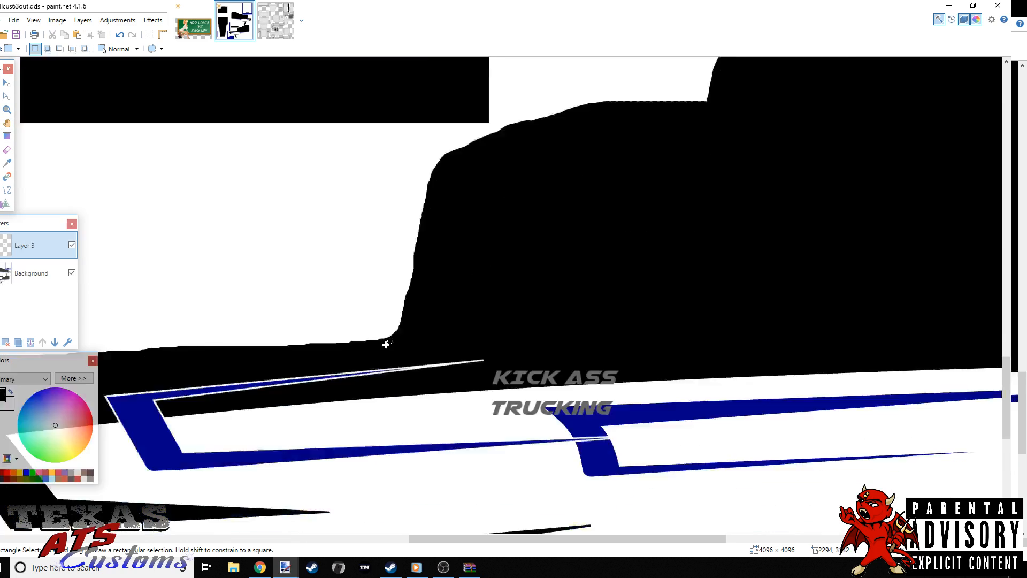
{"action": "scroll", "coordinate": [387, 348], "scroll_direction": "up", "scroll_amount": 13}
{"action": "scroll", "coordinate": [388, 348], "scroll_direction": "up", "scroll_amount": 5}
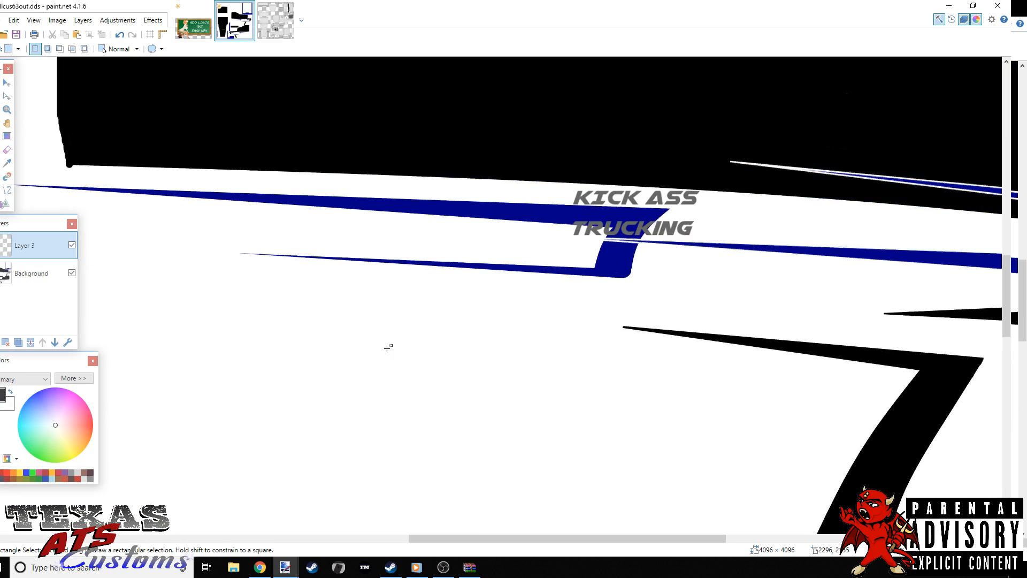
{"action": "scroll", "coordinate": [476, 342], "scroll_direction": "down", "scroll_amount": 13}
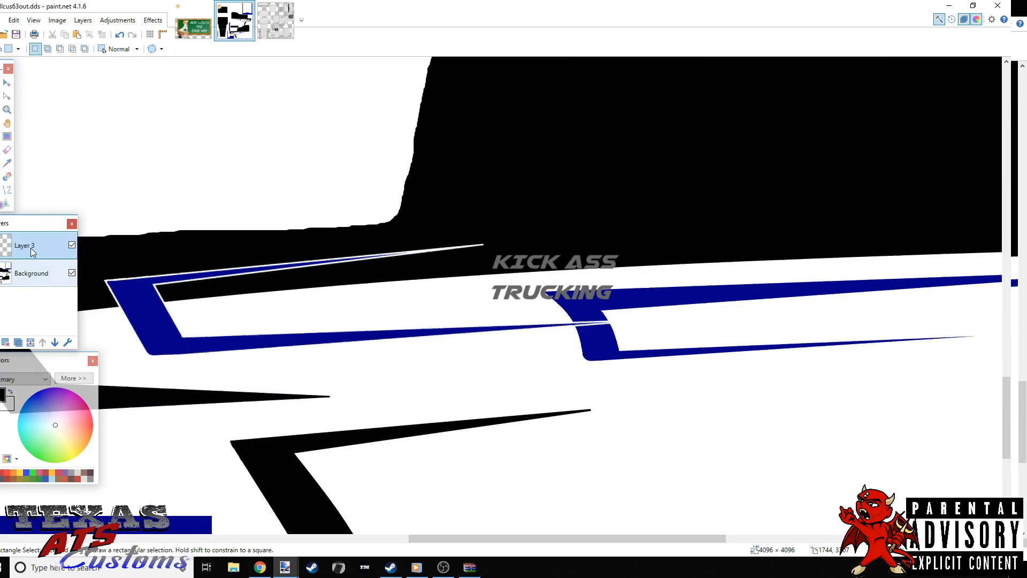
{"action": "left_click", "coordinate": [29, 277]}
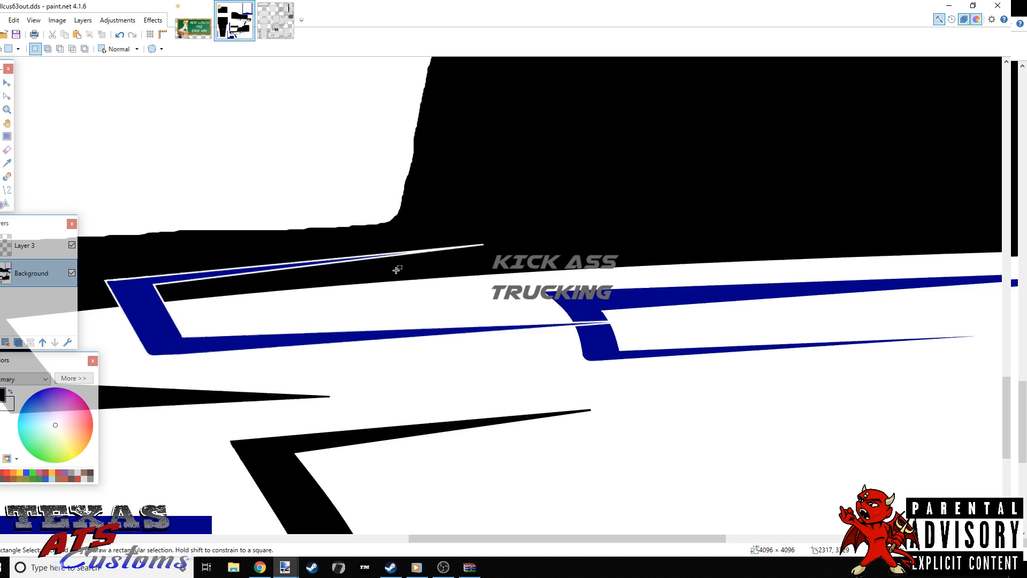
{"action": "left_click", "coordinate": [28, 251]}
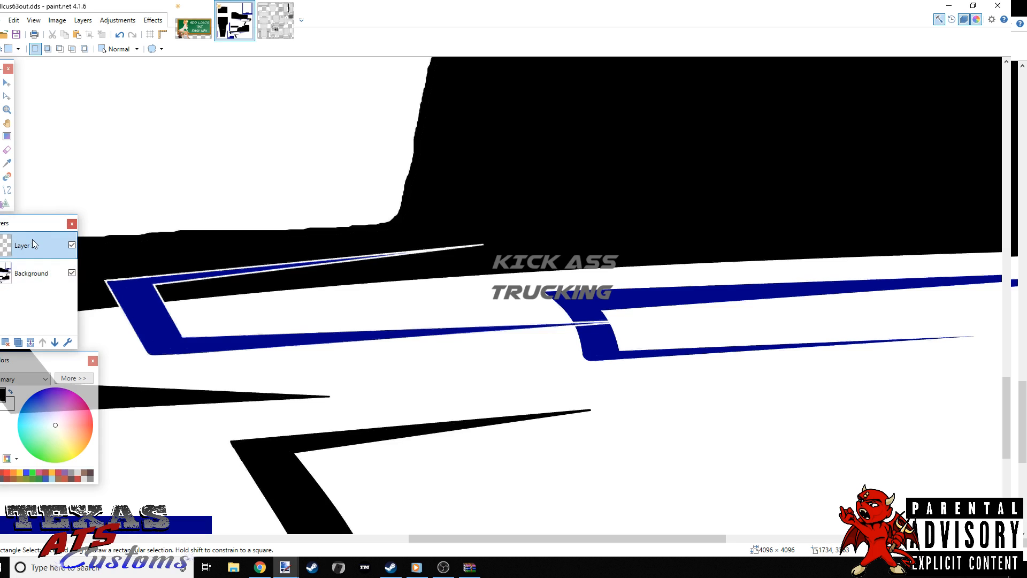
{"action": "left_click", "coordinate": [28, 345]}
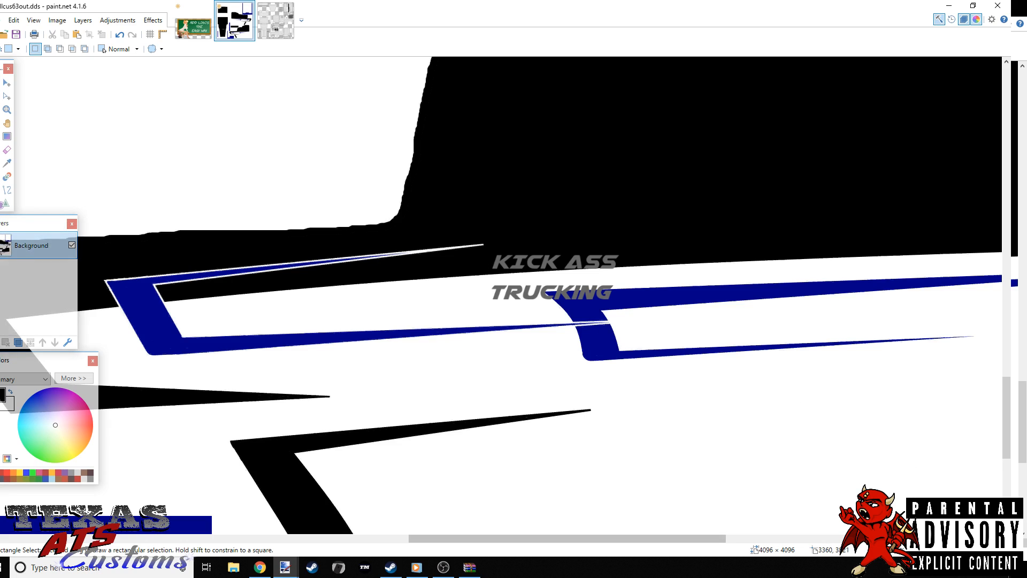
- Examine the merged texture across the whole canvas, including the lettering on both cab doors
{"action": "scroll", "coordinate": [909, 489], "scroll_direction": "up", "scroll_amount": 1}
{"action": "scroll", "coordinate": [909, 489], "scroll_direction": "down", "scroll_amount": 4}
{"action": "scroll", "coordinate": [500, 374], "scroll_direction": "down", "scroll_amount": 1}
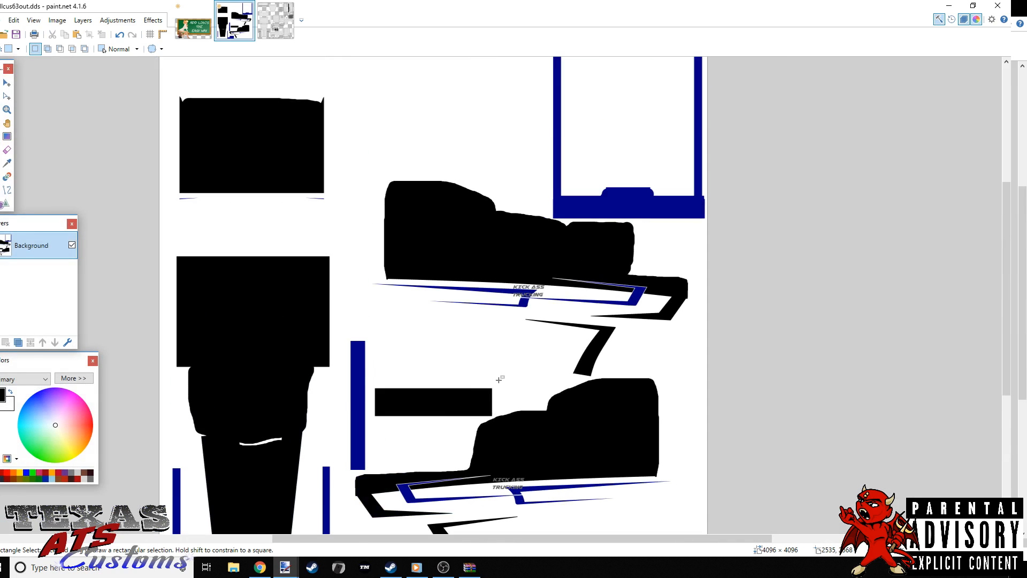
{"action": "scroll", "coordinate": [500, 374], "scroll_direction": "down", "scroll_amount": 3}
{"action": "scroll", "coordinate": [500, 374], "scroll_direction": "up", "scroll_amount": 4}
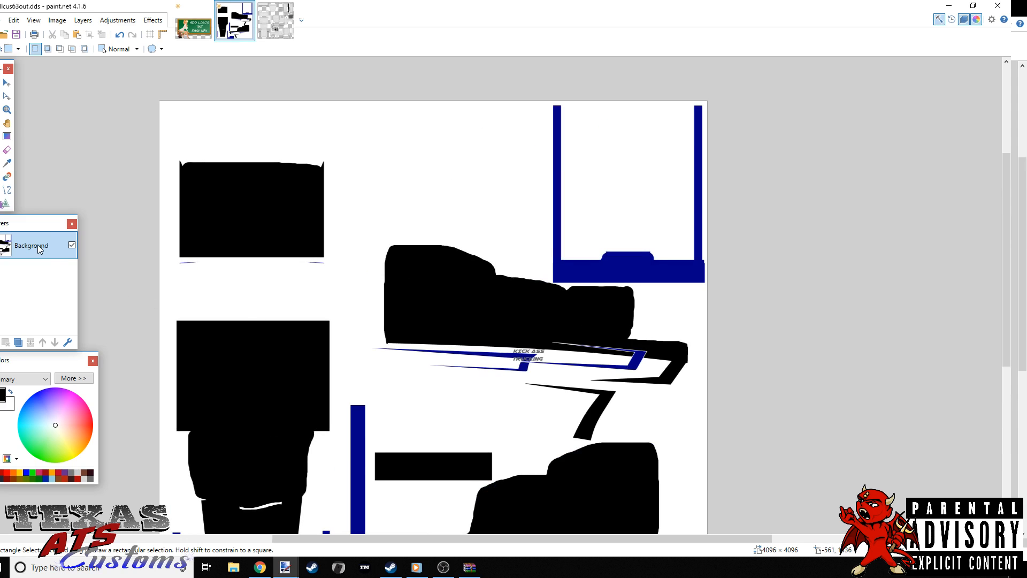
{"action": "left_click", "coordinate": [1, 21]}
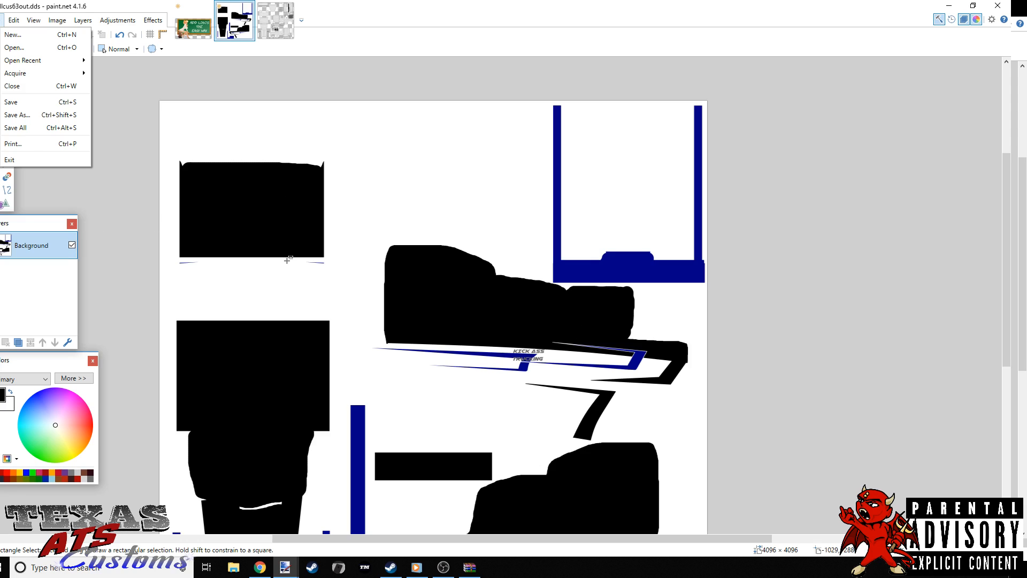
{"action": "scroll", "coordinate": [543, 398], "scroll_direction": "down", "scroll_amount": 2}
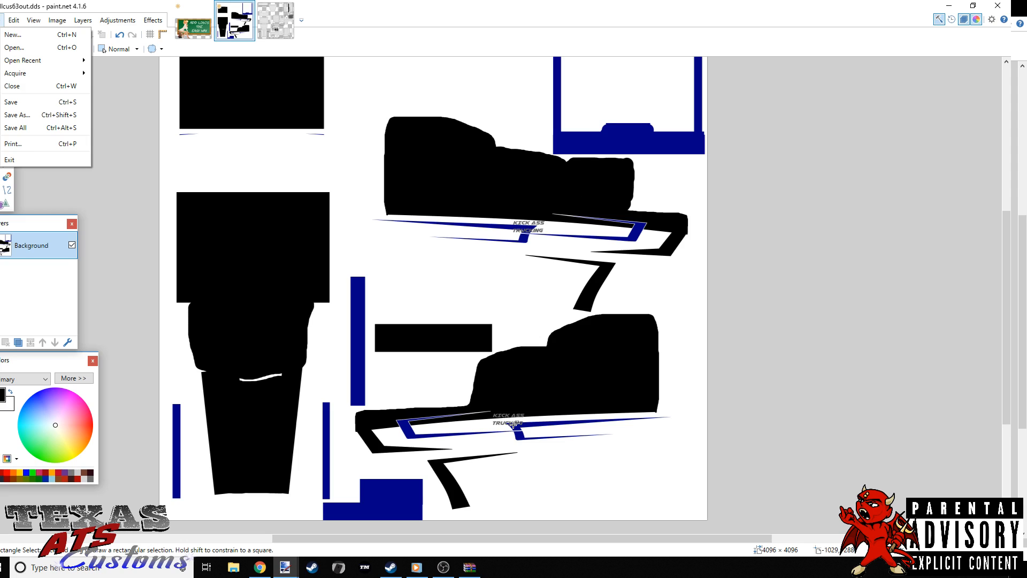
- Look at the open skin archive containing ellcus63out.dds and return to that image in paint.net
{"action": "left_click", "coordinate": [948, 6]}
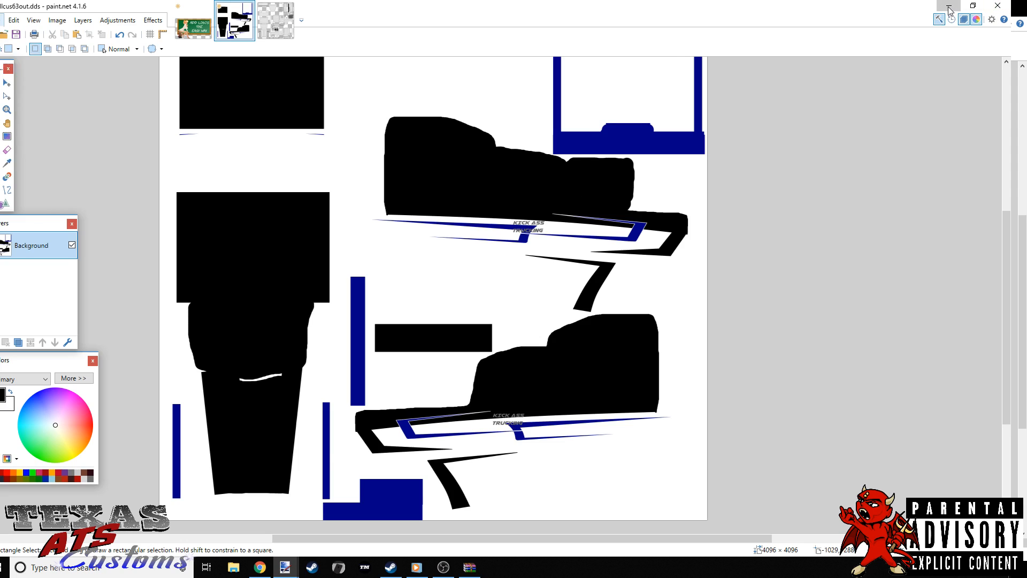
{"action": "left_click", "coordinate": [948, 5]}
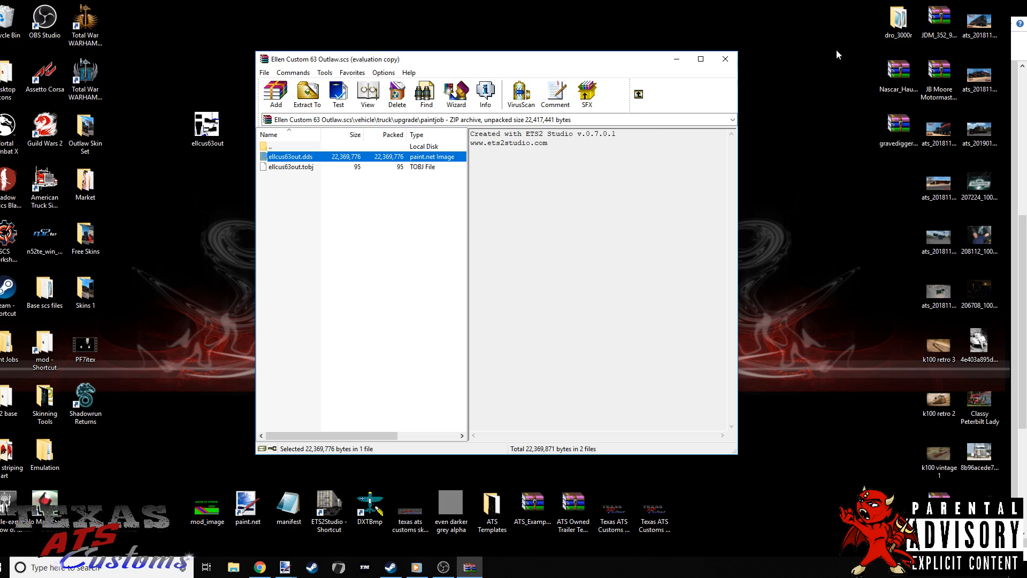
{"action": "left_click", "coordinate": [284, 570]}
{"action": "left_click", "coordinate": [366, 526]}
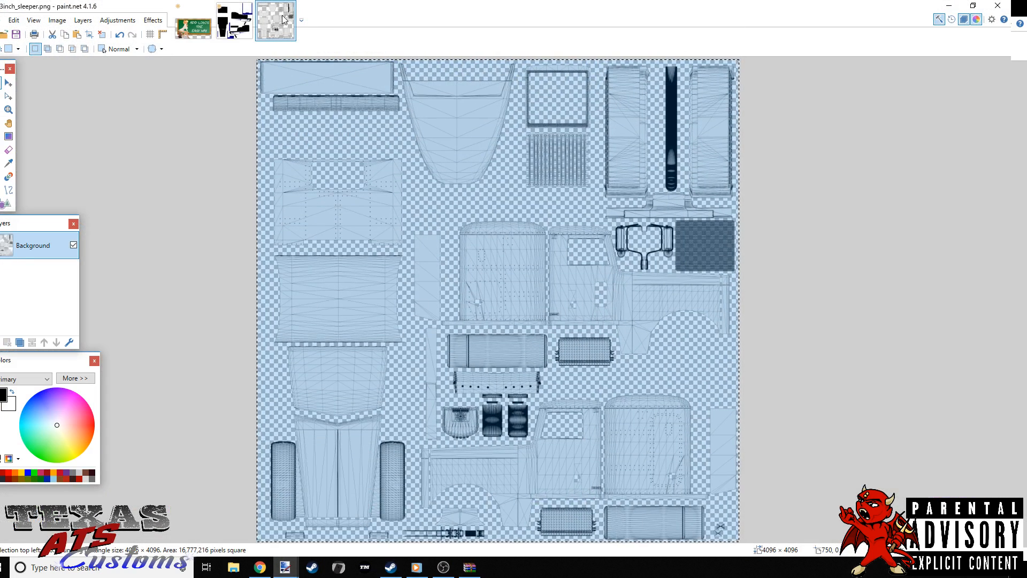
{"action": "left_click", "coordinate": [234, 24]}
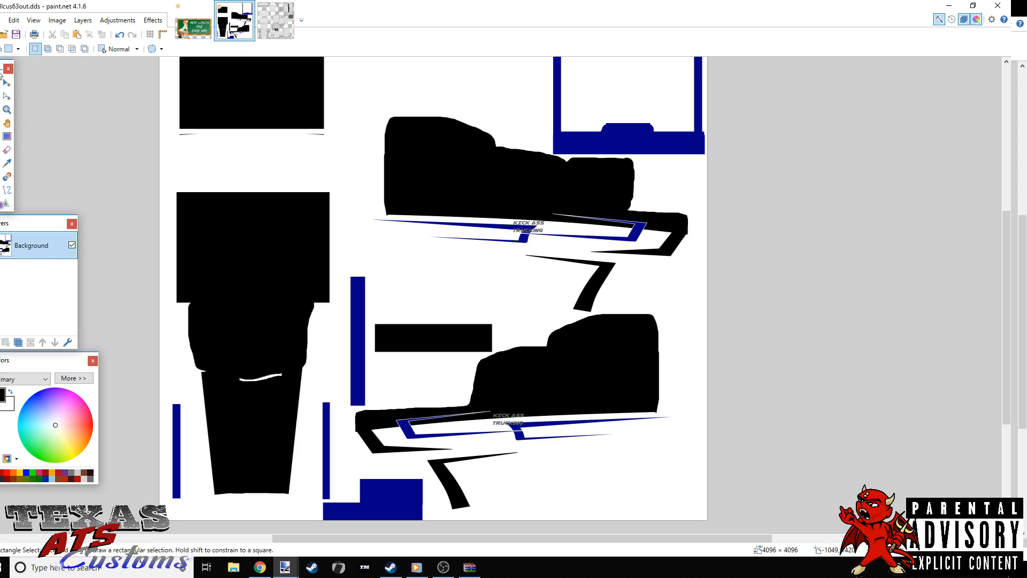
- Save ellcus63out.dds as DXT1 (Opaque/1-bit Alpha) with cluster fit compression, the perceptual error metric and mip maps
{"action": "left_click", "coordinate": [3, 19]}
{"action": "left_click", "coordinate": [30, 104]}
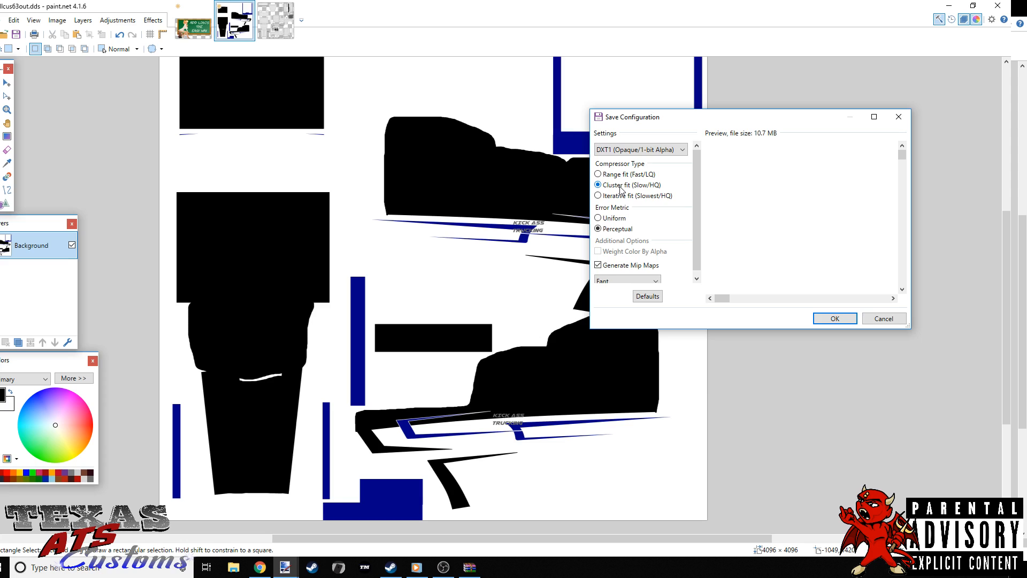
{"action": "mouse_move", "coordinate": [697, 237]}
{"action": "left_mouse_down"}
{"action": "mouse_move", "coordinate": [695, 252]}
{"action": "mouse_move", "coordinate": [700, 234]}
{"action": "left_mouse_up"}
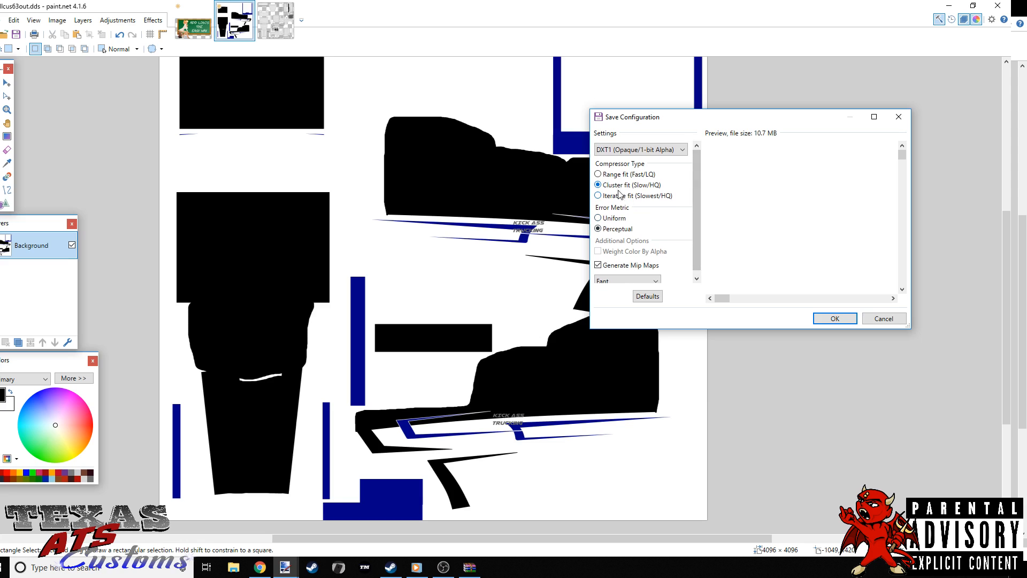
{"action": "scroll", "coordinate": [677, 240], "scroll_direction": "down", "scroll_amount": 1}
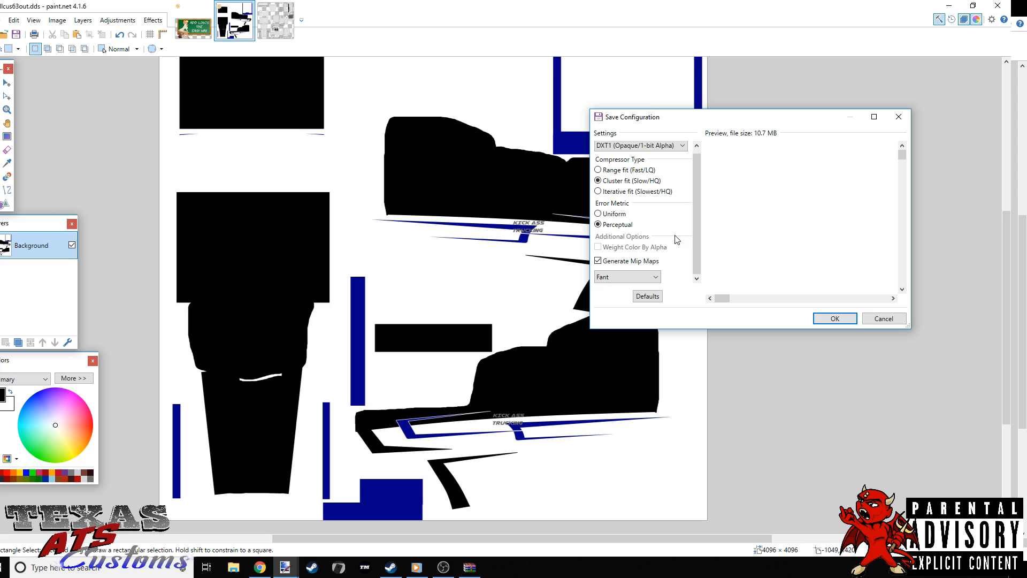
{"action": "scroll", "coordinate": [632, 264], "scroll_direction": "up", "scroll_amount": 1}
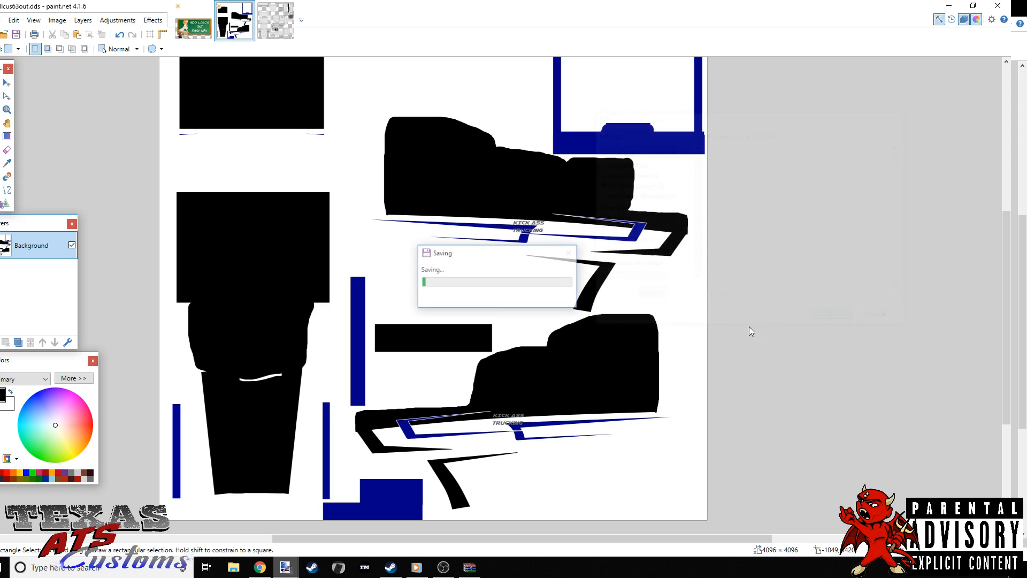
{"action": "left_click", "coordinate": [835, 318]}
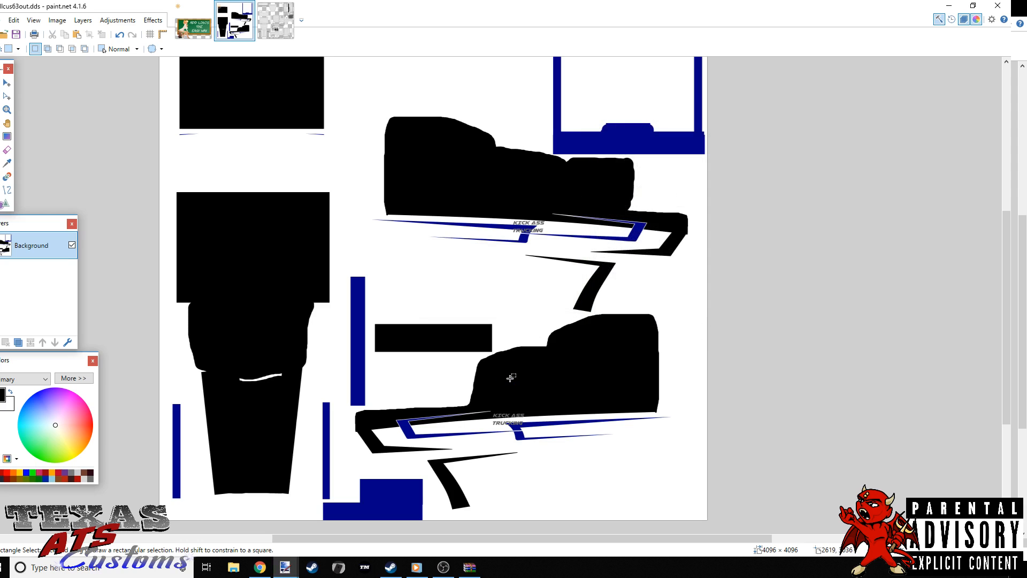
- Replace ellcus63out.dds in the paintjob folder of the Ellen Custom 63 Outlaw.scs archive with the edited desktop copy
{"action": "left_click", "coordinate": [949, 6]}
{"action": "left_click_drag", "start_coordinate": [503, 63], "coordinate": [577, 80]}
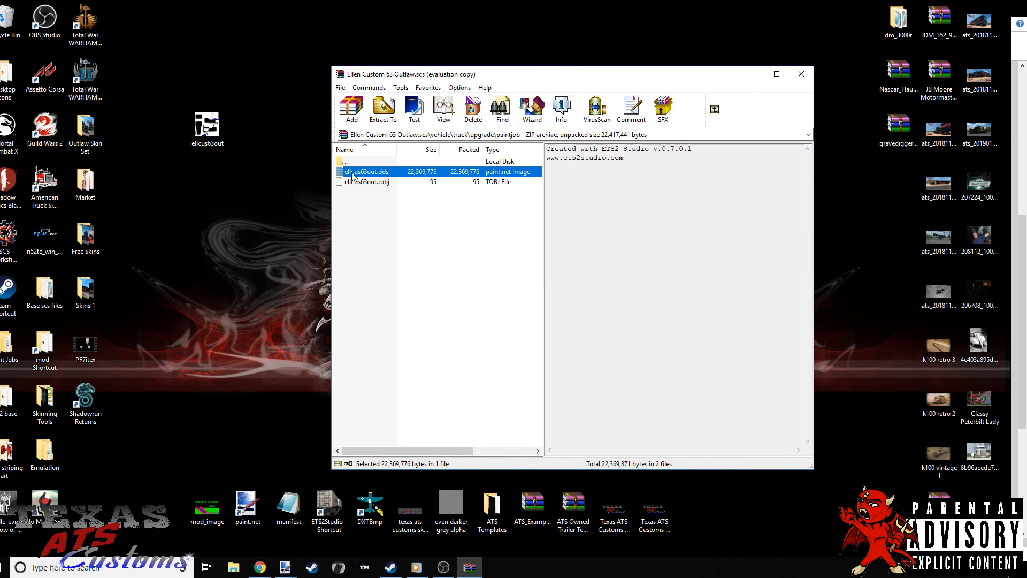
{"action": "left_click", "coordinate": [208, 130]}
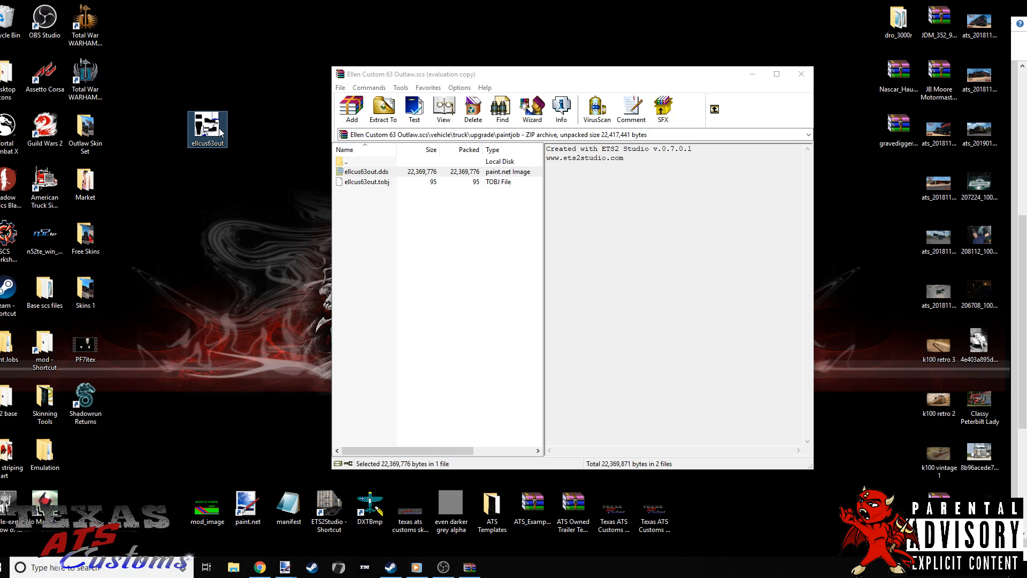
{"action": "left_click_drag", "start_coordinate": [203, 126], "coordinate": [255, 110]}
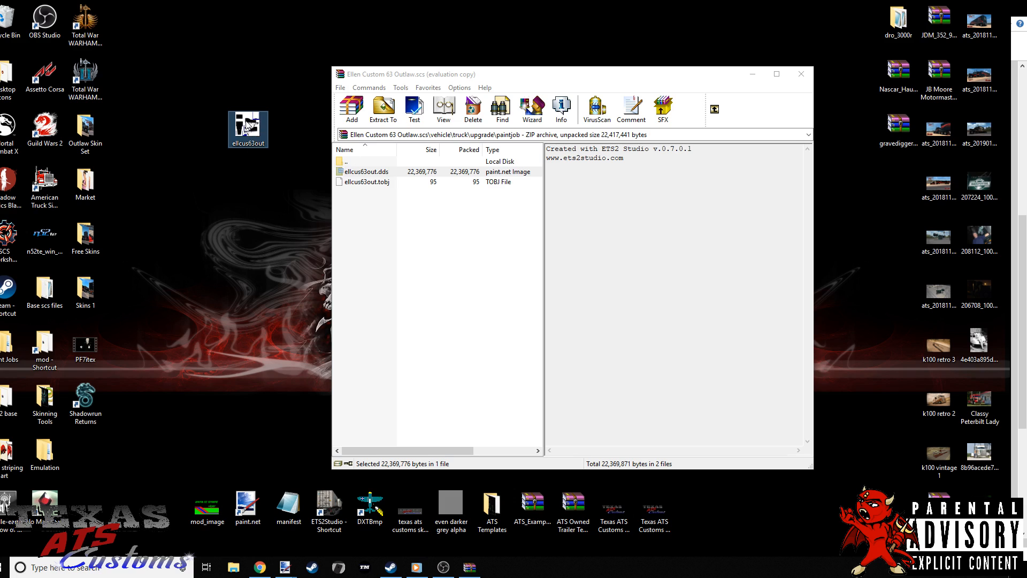
{"action": "left_click_drag", "start_coordinate": [247, 124], "coordinate": [420, 263]}
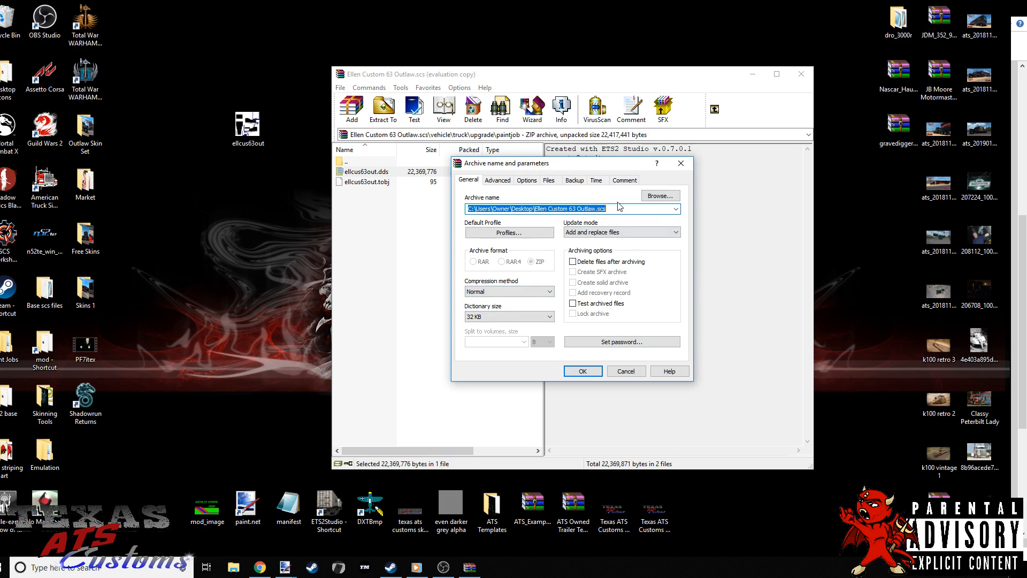
{"action": "left_click", "coordinate": [584, 372]}
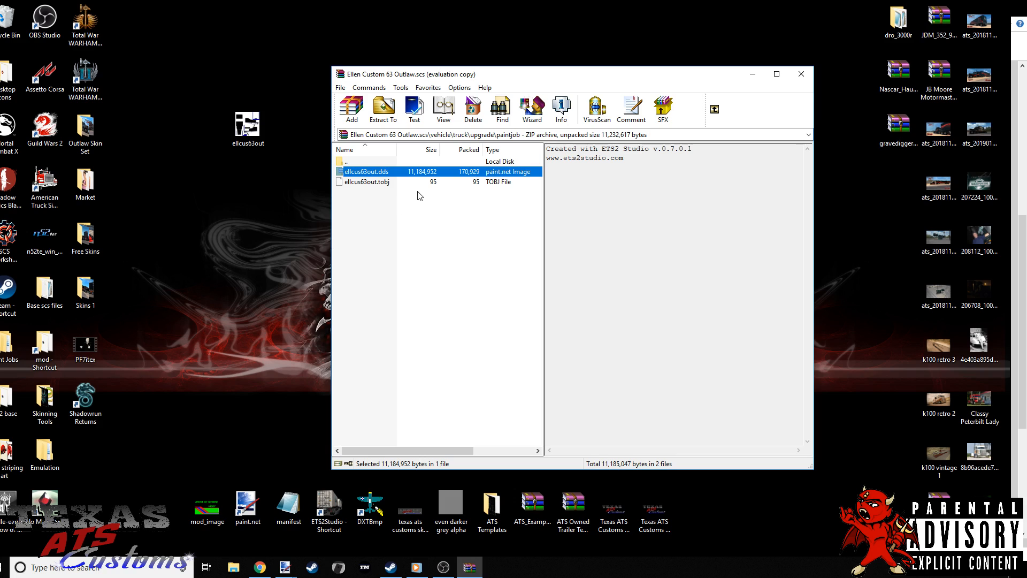
- Delete the loose ellcus63out file from the desktop and close the Ellen Custom 63 Outlaw archive
{"action": "right_click", "coordinate": [249, 122]}
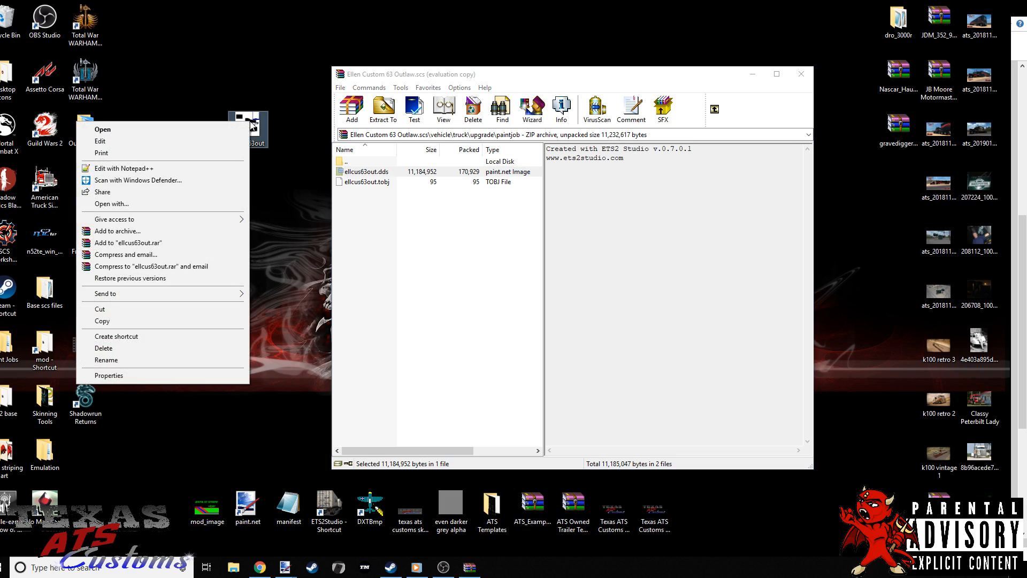
{"action": "left_click", "coordinate": [137, 348]}
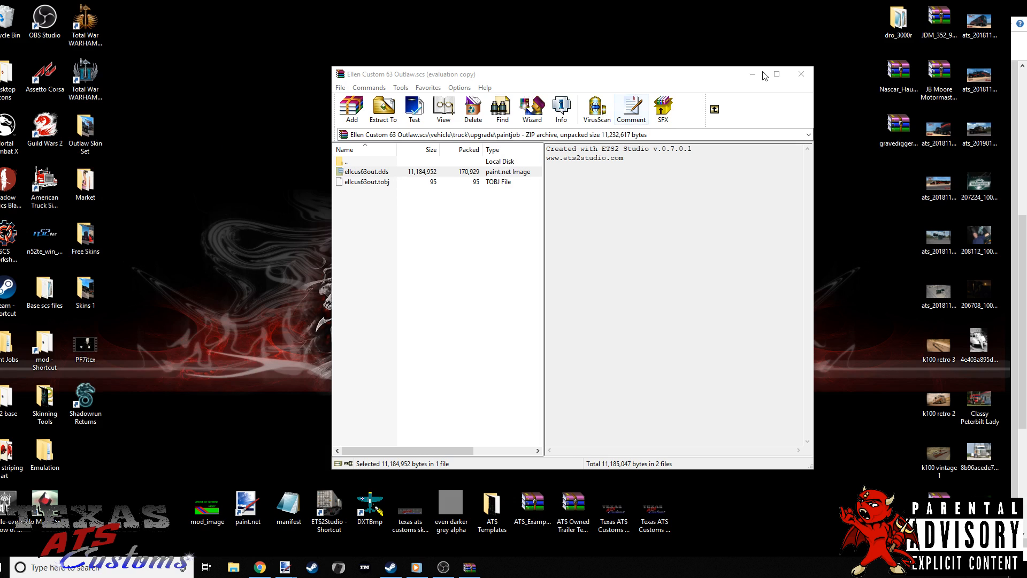
{"action": "left_click", "coordinate": [799, 77]}
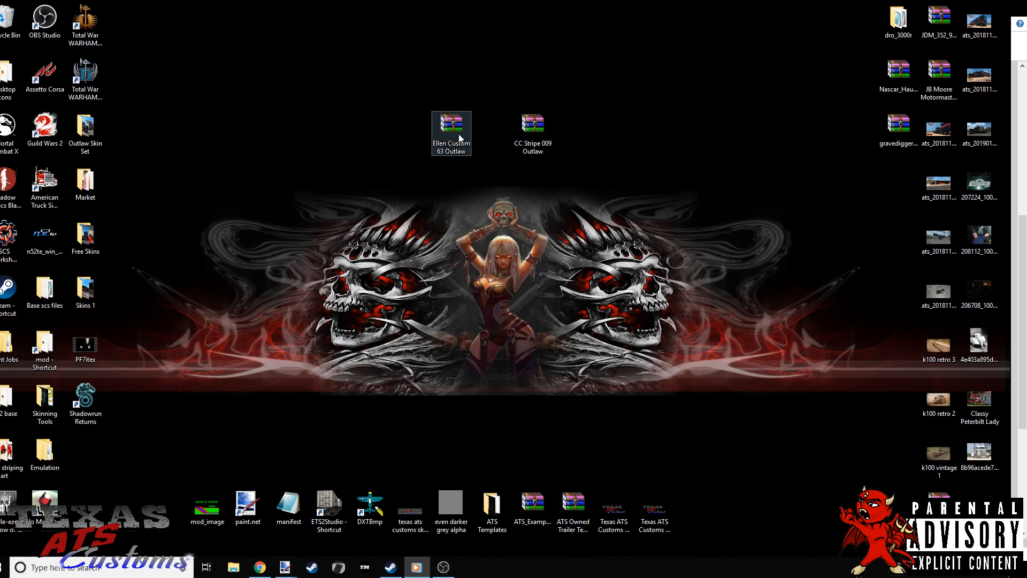
{"action": "left_click_drag", "start_coordinate": [458, 134], "coordinate": [329, 119]}
{"action": "left_click_drag", "start_coordinate": [239, 144], "coordinate": [452, 142]}
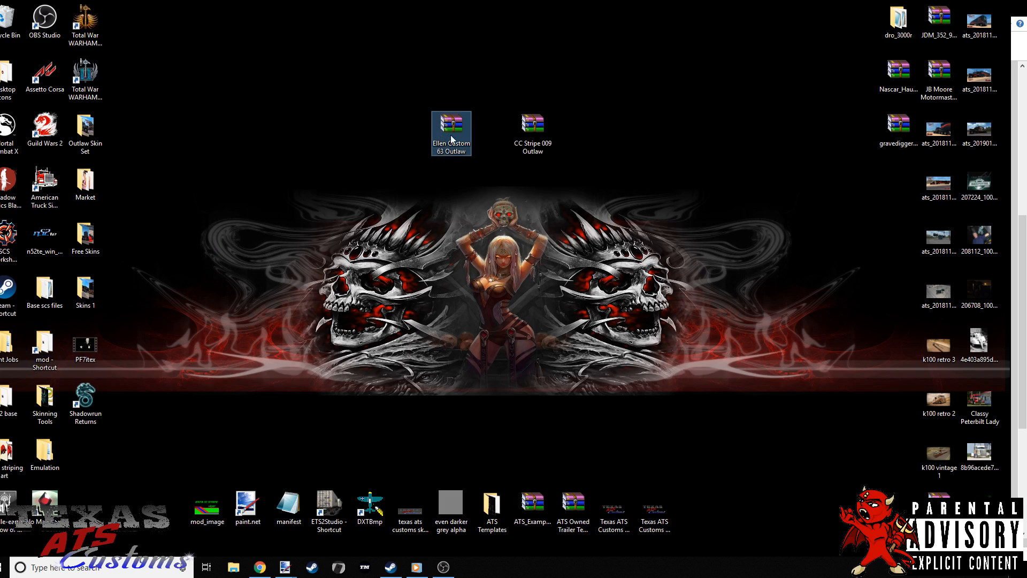
- Look through the vehicle\truck folder of 1_Kenworth_w900_Big_Bob_edition_1.32 from the mod folder, then close both windows
{"action": "double_click", "coordinate": [43, 345]}
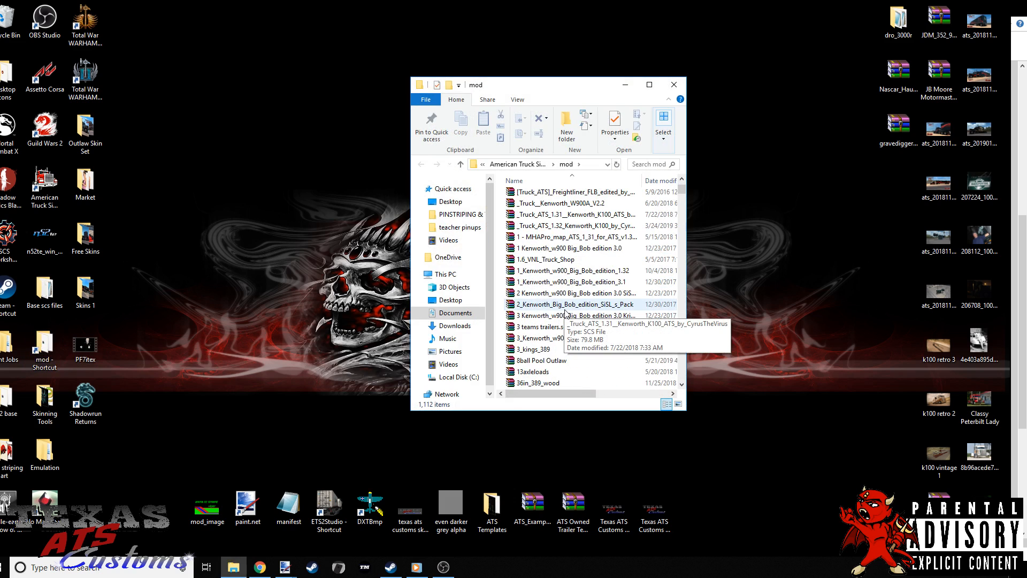
{"action": "double_click", "coordinate": [541, 270]}
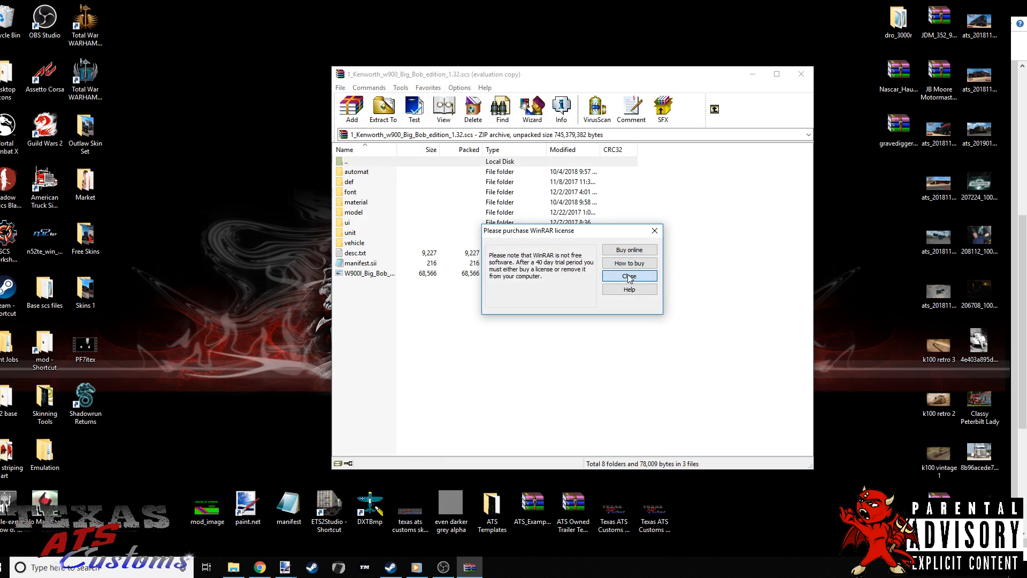
{"action": "left_click", "coordinate": [627, 275]}
{"action": "left_click", "coordinate": [362, 243]}
{"action": "double_click", "coordinate": [361, 244]}
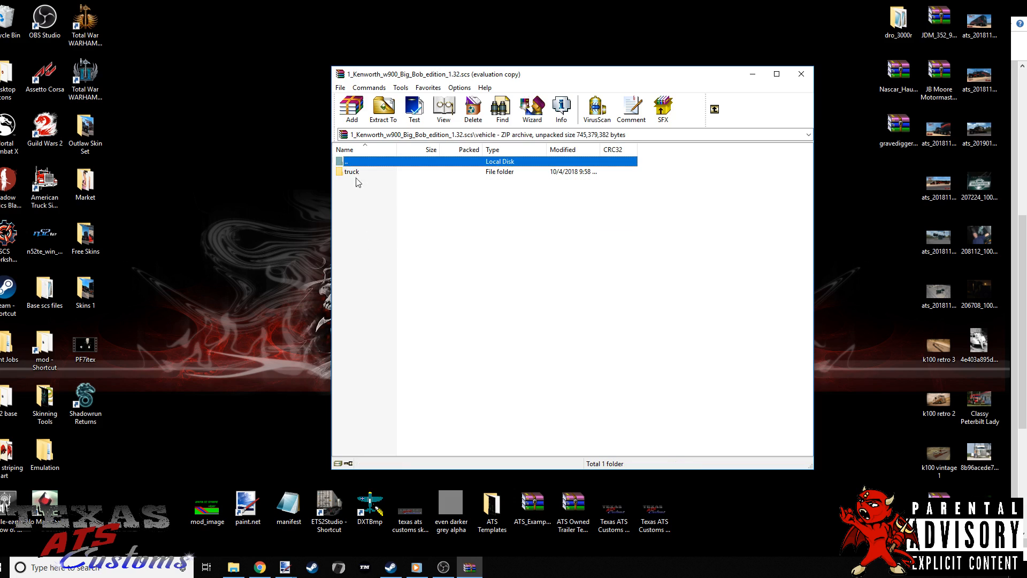
{"action": "double_click", "coordinate": [357, 172]}
{"action": "left_click", "coordinate": [358, 173]}
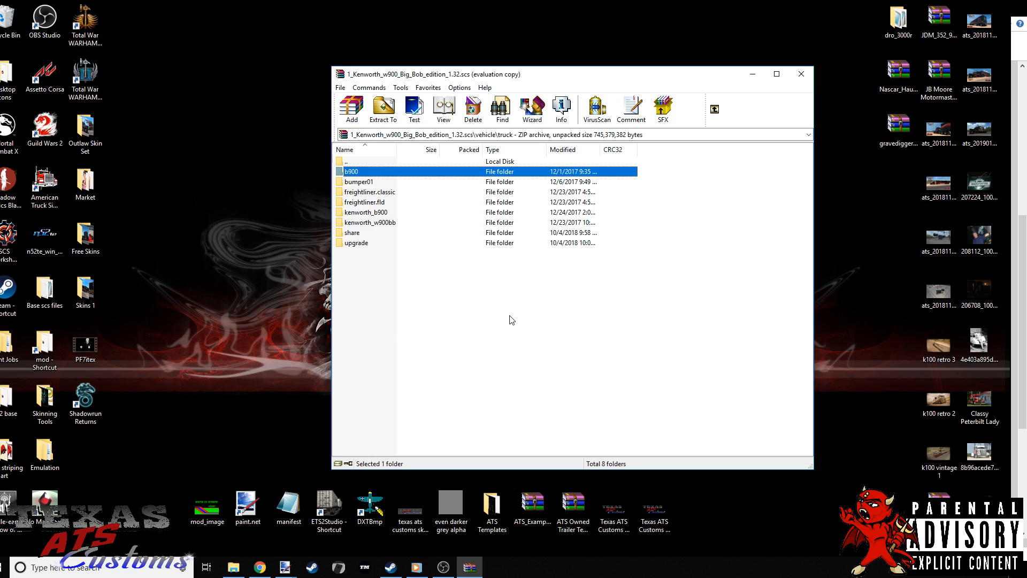
{"action": "left_click", "coordinate": [801, 73]}
{"action": "left_click", "coordinate": [673, 88]}
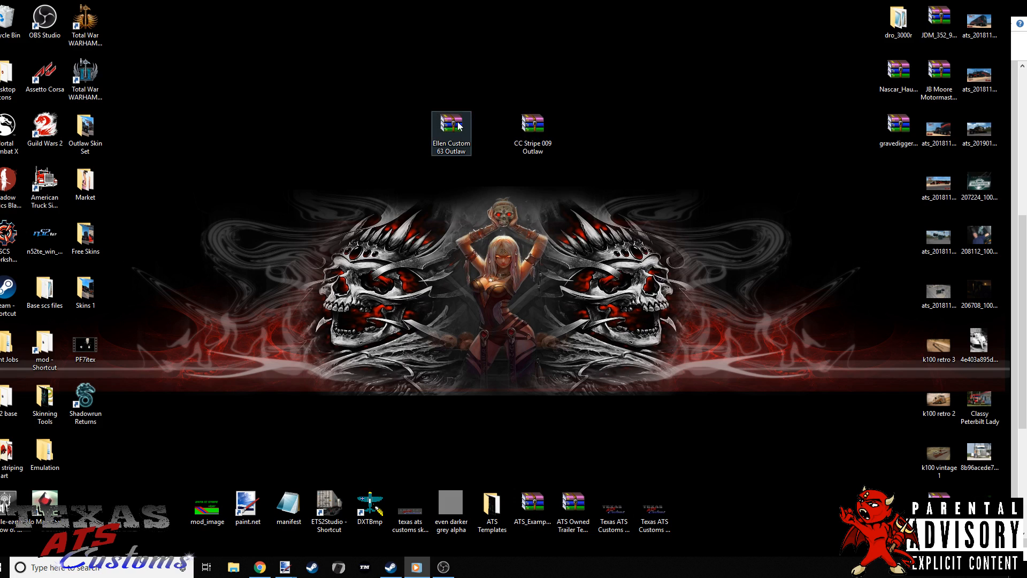
- Extract ccstrp009out.dds to the desktop from the vehicle\truck\upgrade\paintjob folder of the CC Stripe 009 Outlaw archive
{"action": "mouse_move", "coordinate": [458, 125]}
{"action": "left_mouse_down"}
{"action": "mouse_move", "coordinate": [399, 117]}
{"action": "mouse_move", "coordinate": [450, 124]}
{"action": "left_mouse_up"}
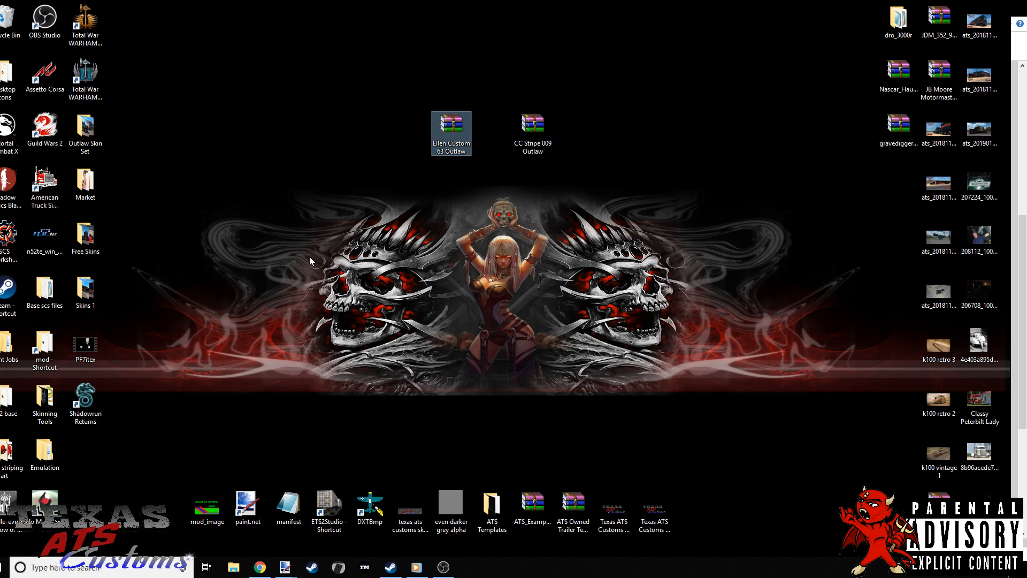
{"action": "left_click", "coordinate": [529, 127]}
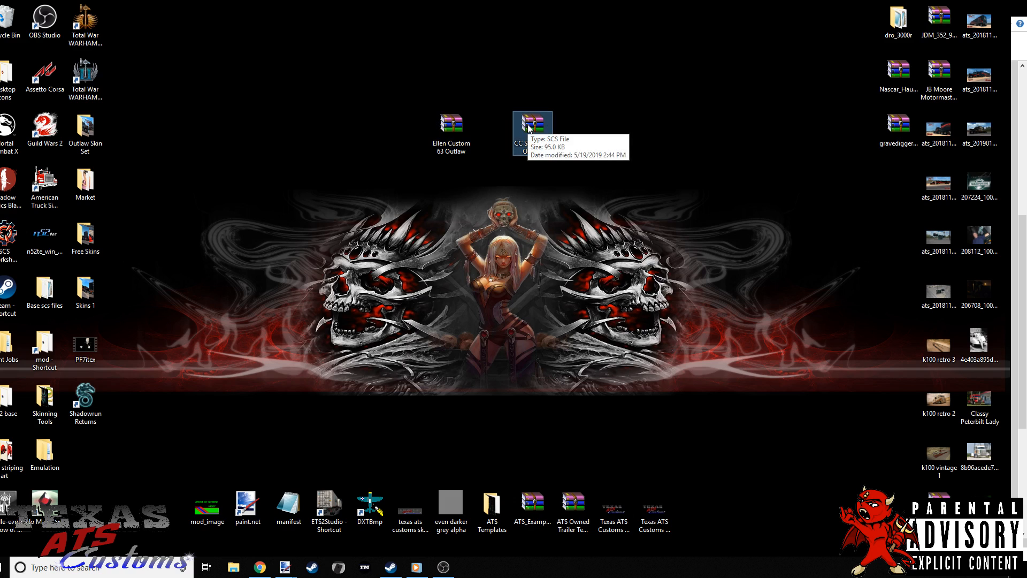
{"action": "double_click", "coordinate": [529, 127]}
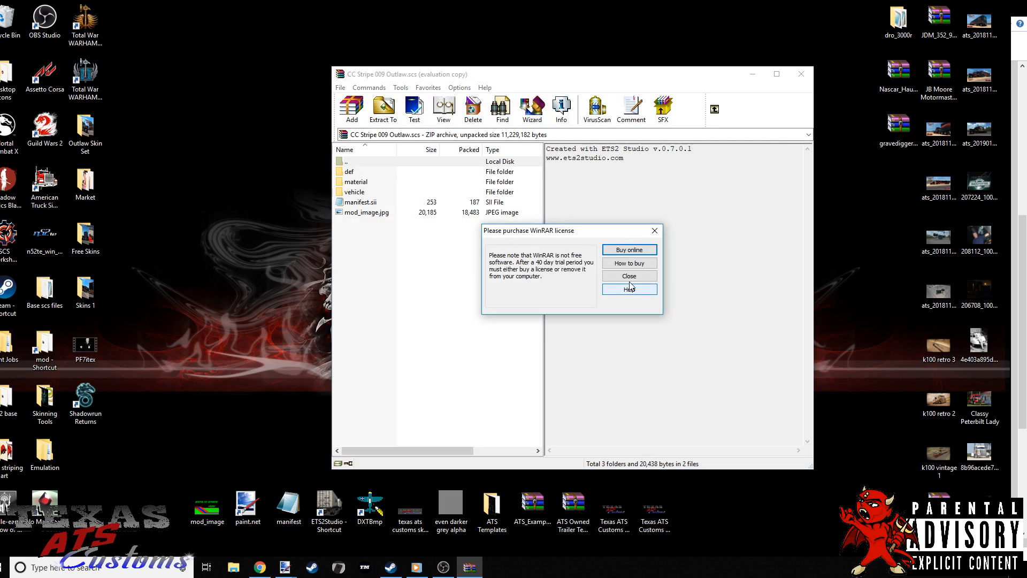
{"action": "left_click", "coordinate": [630, 276]}
{"action": "double_click", "coordinate": [355, 191]}
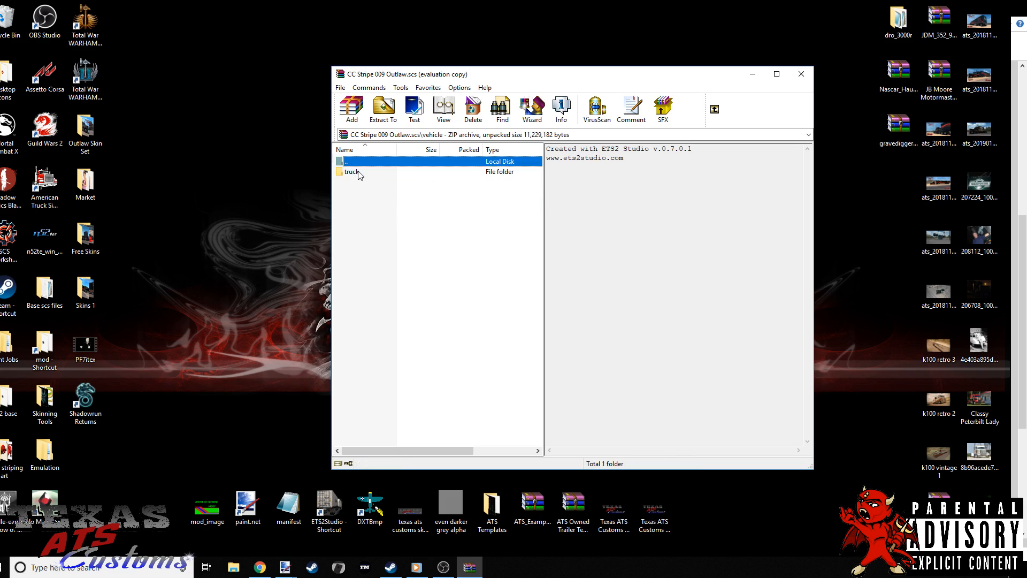
{"action": "double_click", "coordinate": [358, 171]}
{"action": "double_click", "coordinate": [358, 172]}
{"action": "double_click", "coordinate": [357, 172]}
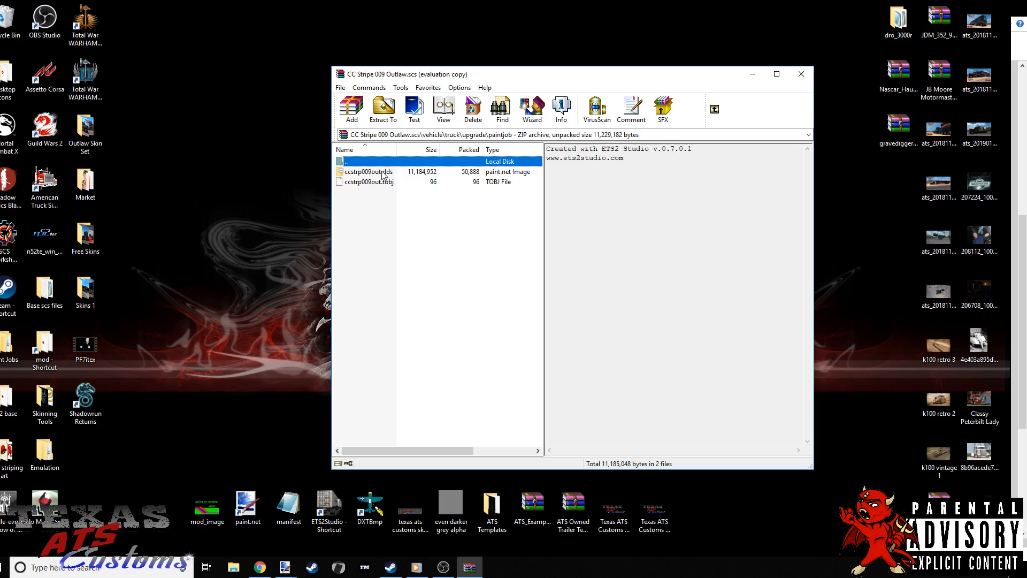
{"action": "left_click_drag", "start_coordinate": [381, 171], "coordinate": [266, 128]}
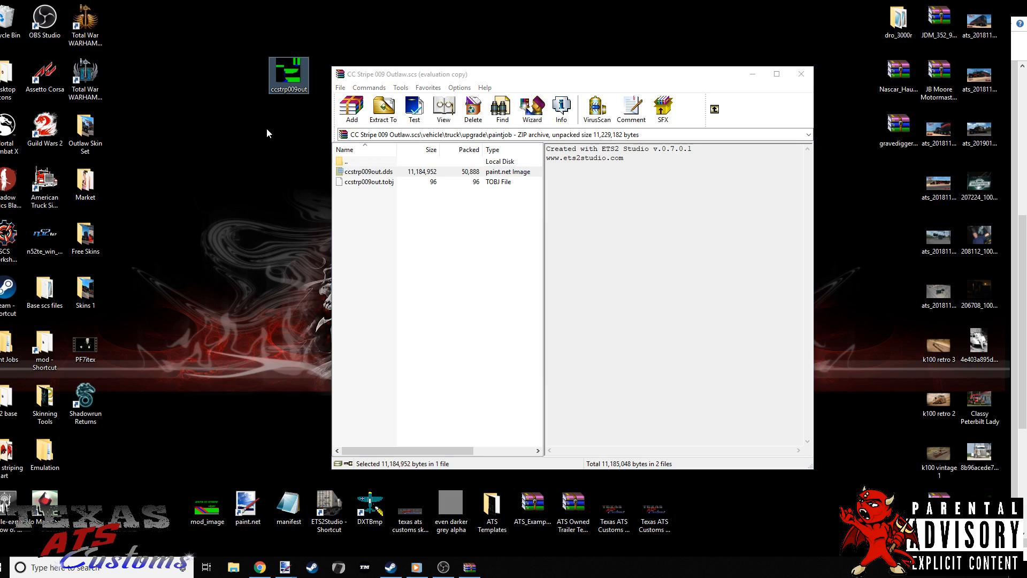
- Open the extracted ccstrp009out file from the desktop in paint.net
{"action": "right_click", "coordinate": [294, 76]}
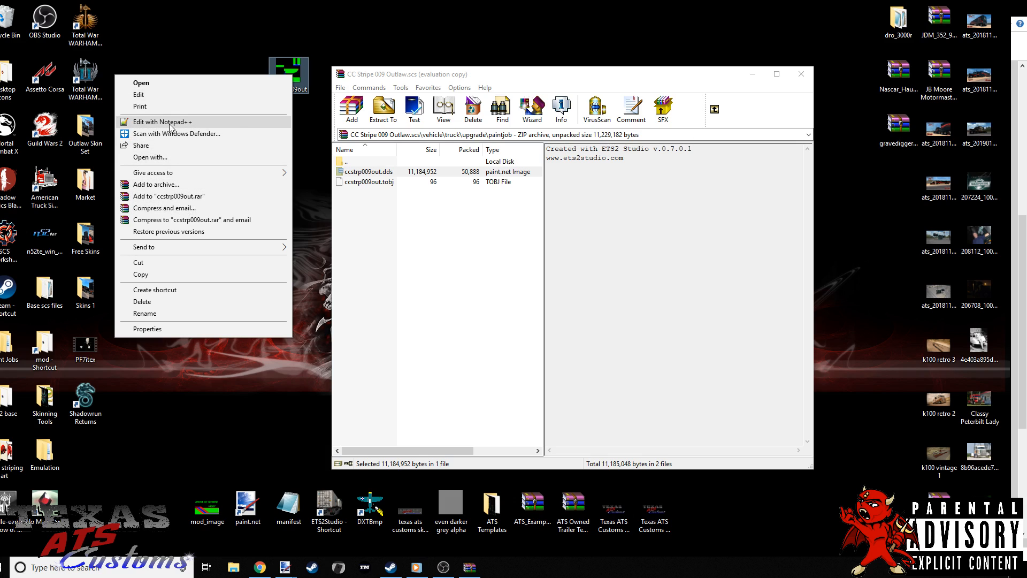
{"action": "left_click", "coordinate": [168, 157]}
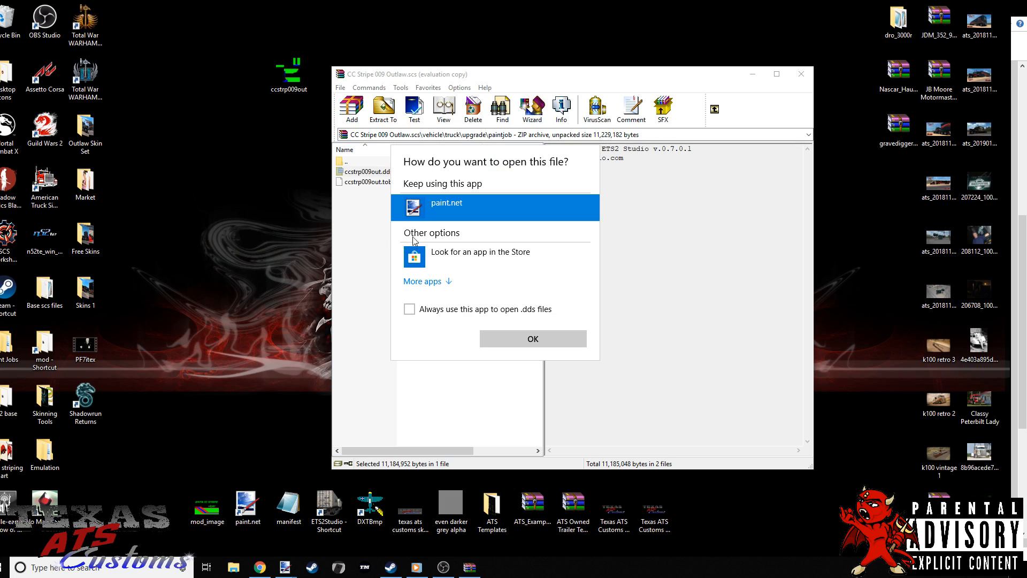
{"action": "double_click", "coordinate": [437, 204]}
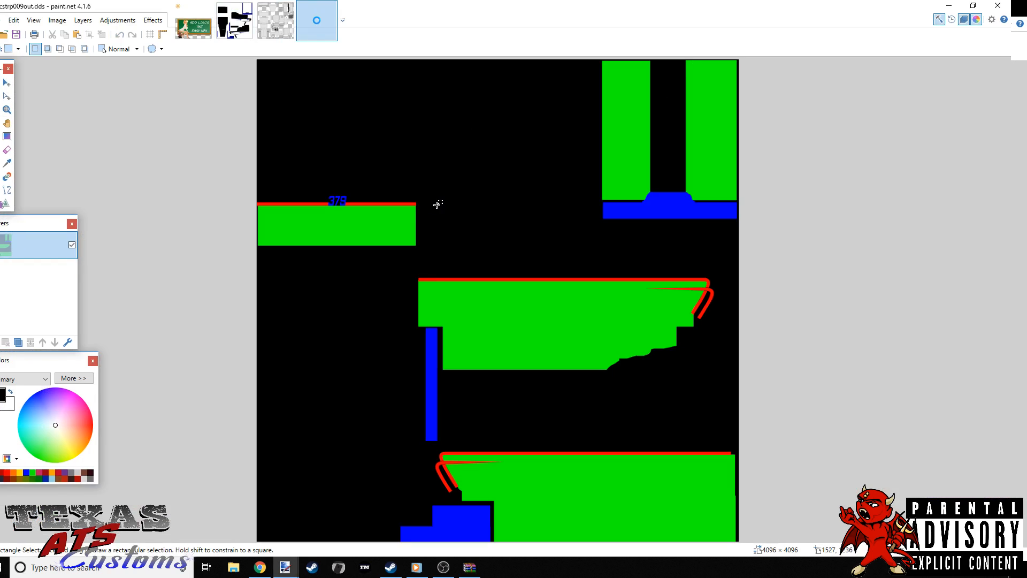
- Close the ellcus63out.dds, ccstrp009out.dds and truck template images, keeping only the thumbnail image open
{"action": "left_click", "coordinate": [235, 21]}
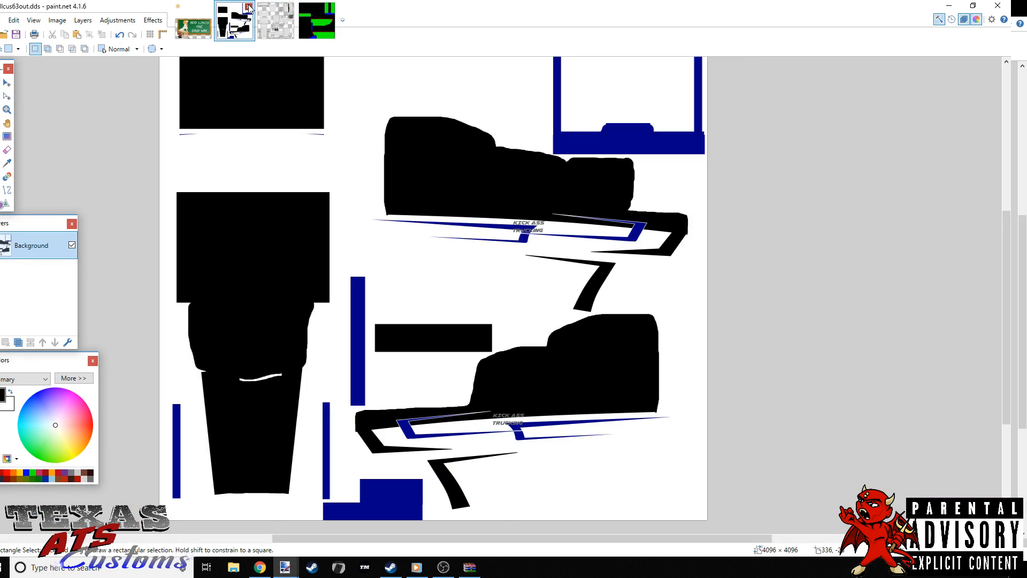
{"action": "left_click", "coordinate": [248, 7]}
{"action": "left_click", "coordinate": [270, 25]}
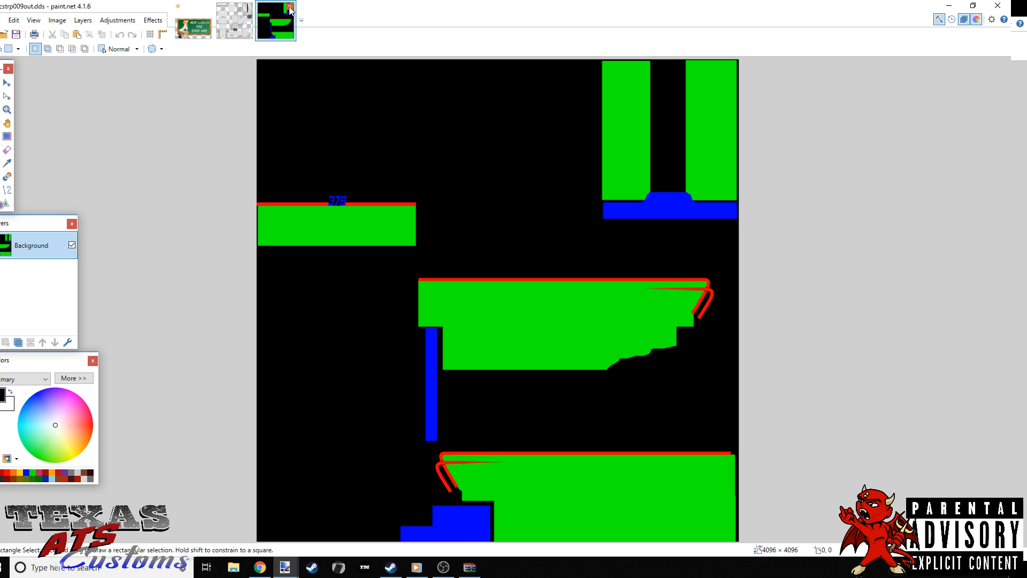
{"action": "left_click", "coordinate": [289, 8]}
{"action": "left_click", "coordinate": [249, 7]}
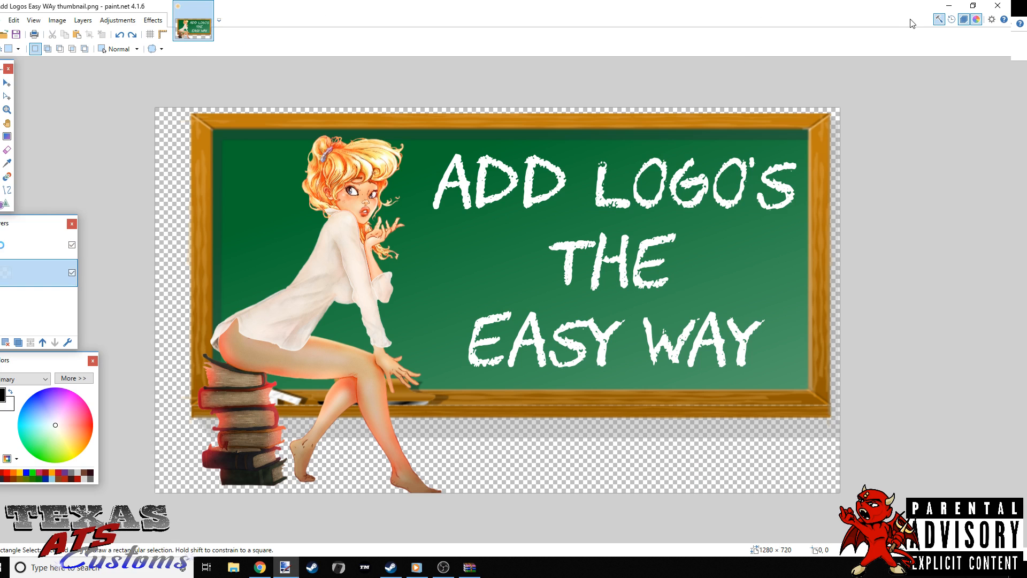
- Open ccstrp009out.dds from the skin archive in paint.net, together with the ultracab.png truck template
{"action": "left_click", "coordinate": [949, 5]}
{"action": "double_click", "coordinate": [387, 172]}
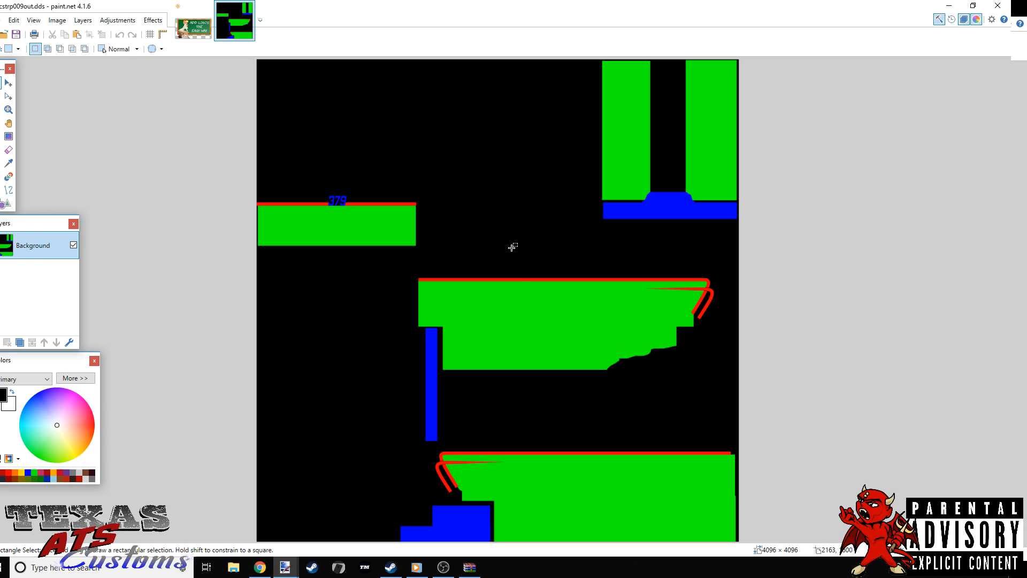
{"action": "left_click", "coordinate": [2, 21]}
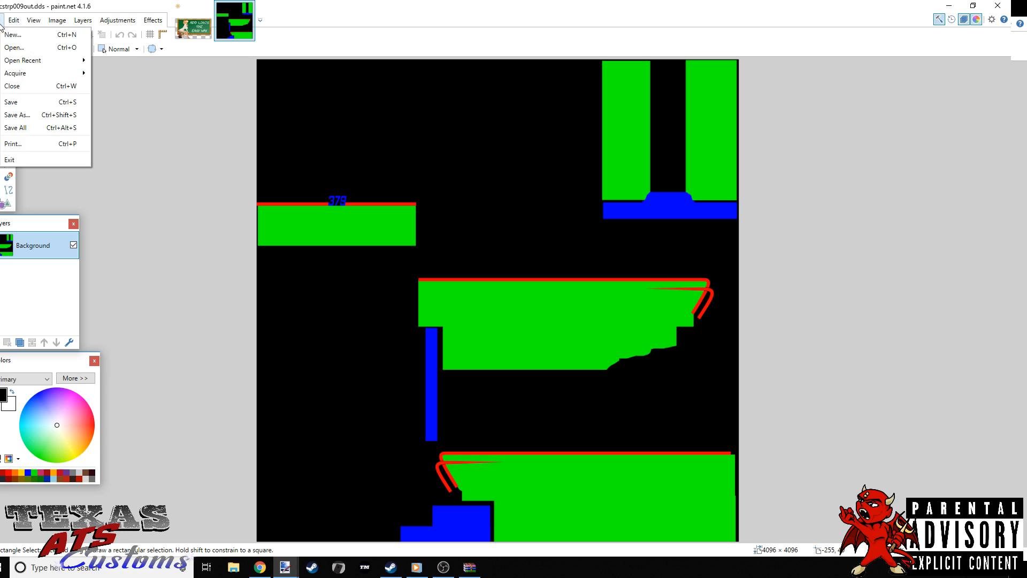
{"action": "left_click", "coordinate": [16, 47]}
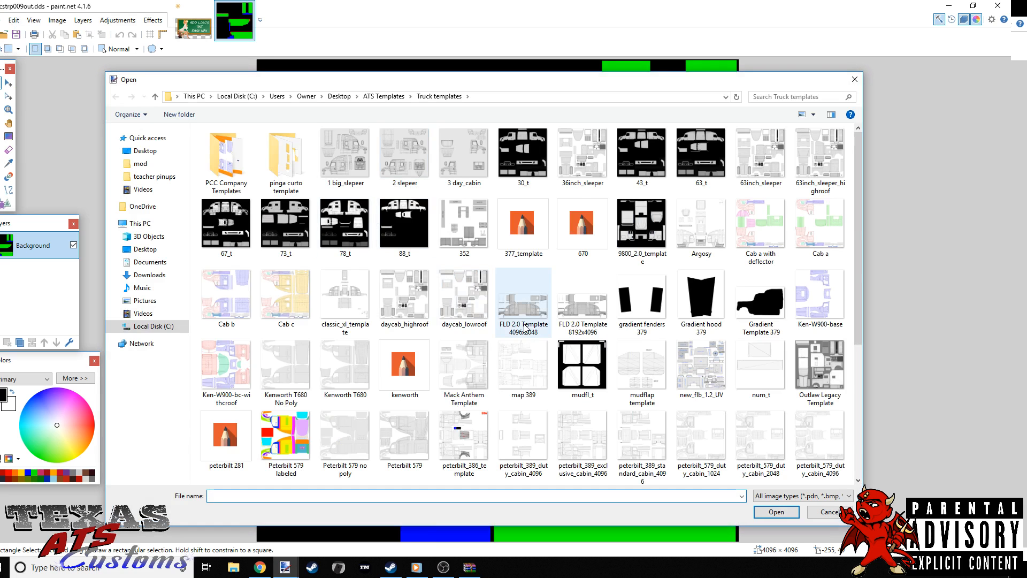
{"action": "scroll", "coordinate": [392, 388], "scroll_direction": "down", "scroll_amount": 5}
{"action": "double_click", "coordinate": [404, 444]}
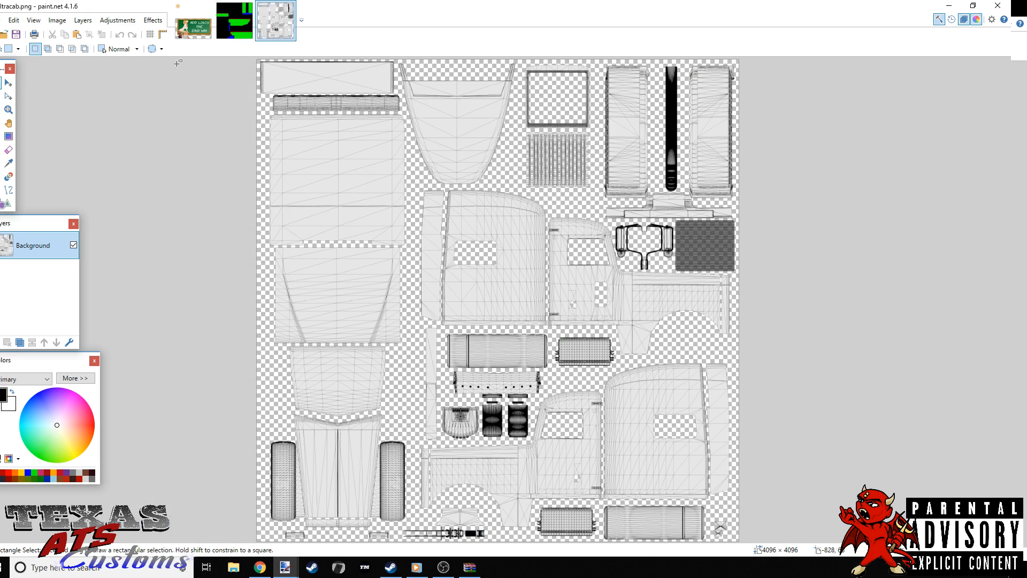
- Select the entire ultracab.png truck template and copy it
{"action": "left_click", "coordinate": [250, 28]}
{"action": "left_click", "coordinate": [257, 30]}
{"action": "left_click_drag", "start_coordinate": [258, 60], "coordinate": [749, 543]}
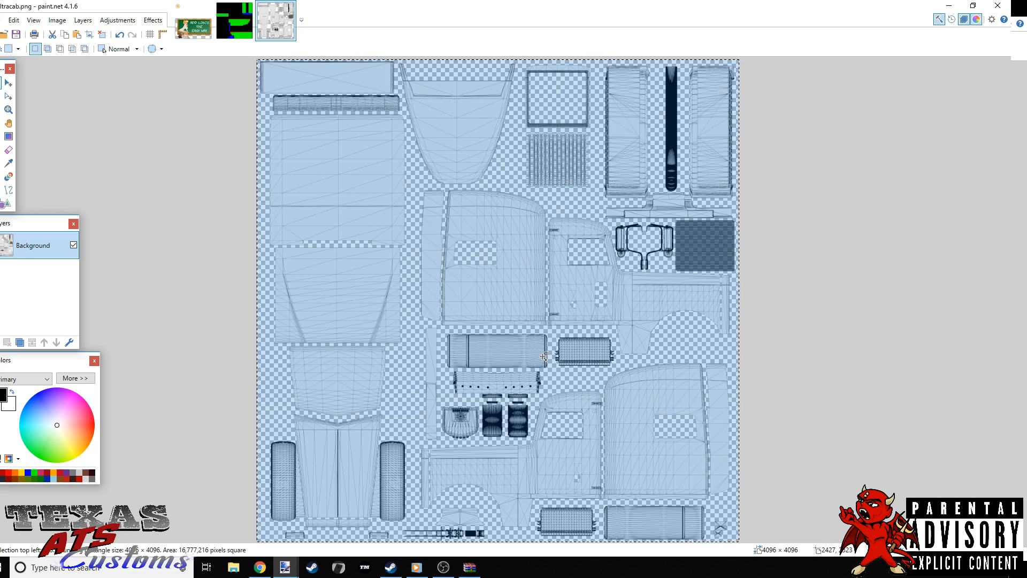
{"action": "key", "text": "ctrl+c"}
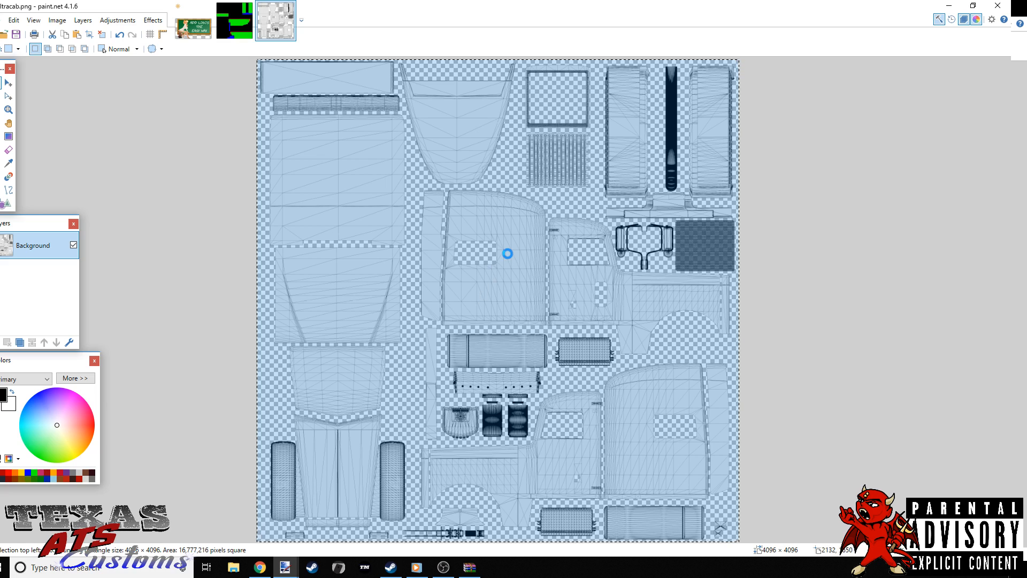
- In ccstrp009out.dds, add a new layer beneath Background and paste the copied truck template into it
{"action": "left_click", "coordinate": [234, 20]}
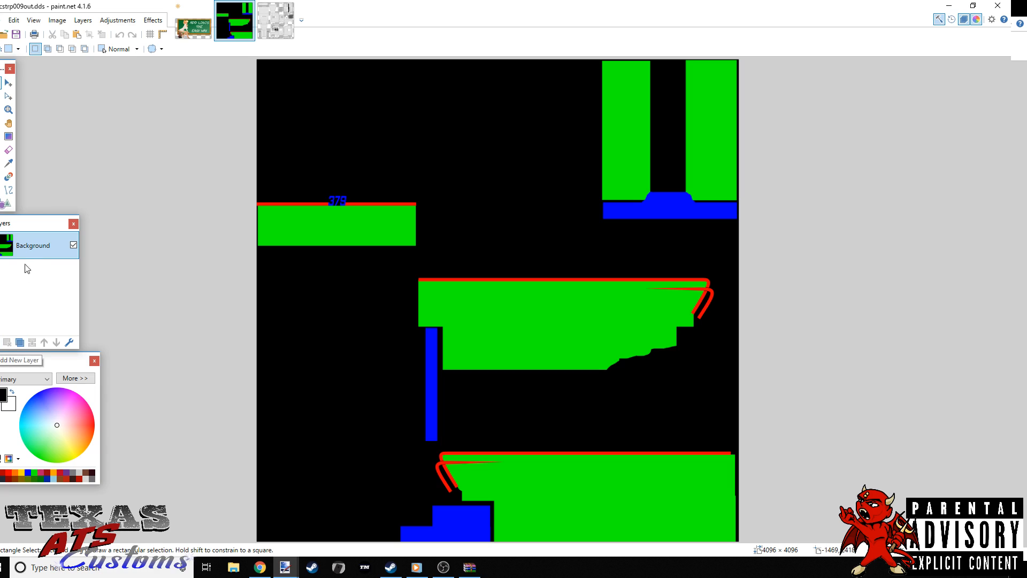
{"action": "left_click", "coordinate": [1, 343]}
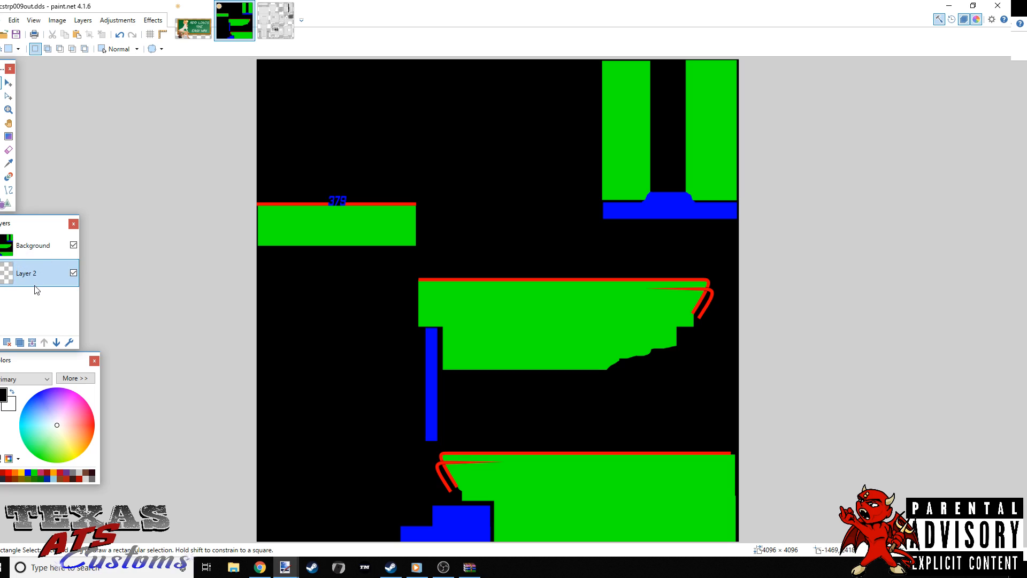
{"action": "left_click", "coordinate": [34, 248]}
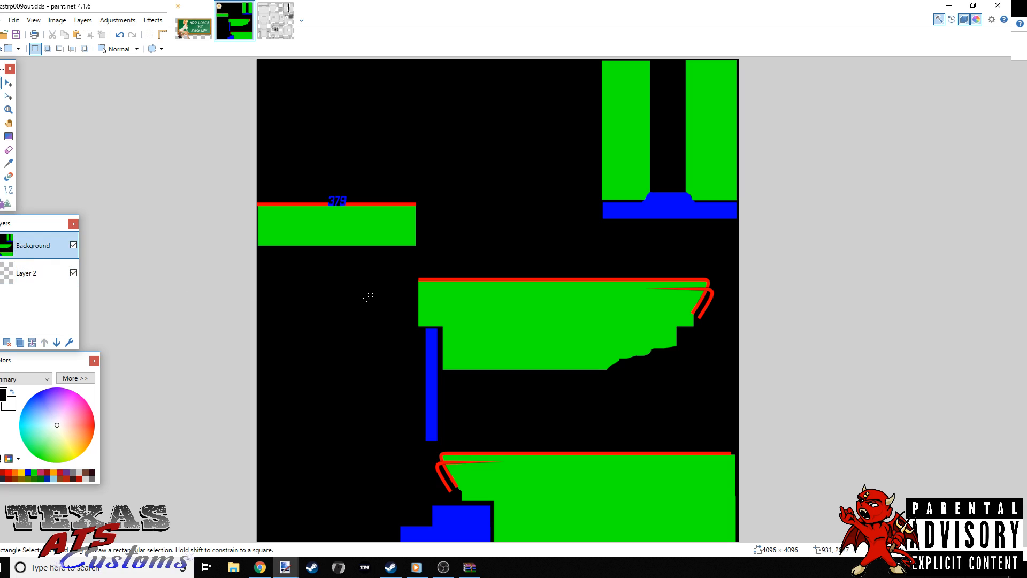
{"action": "left_click", "coordinate": [37, 273]}
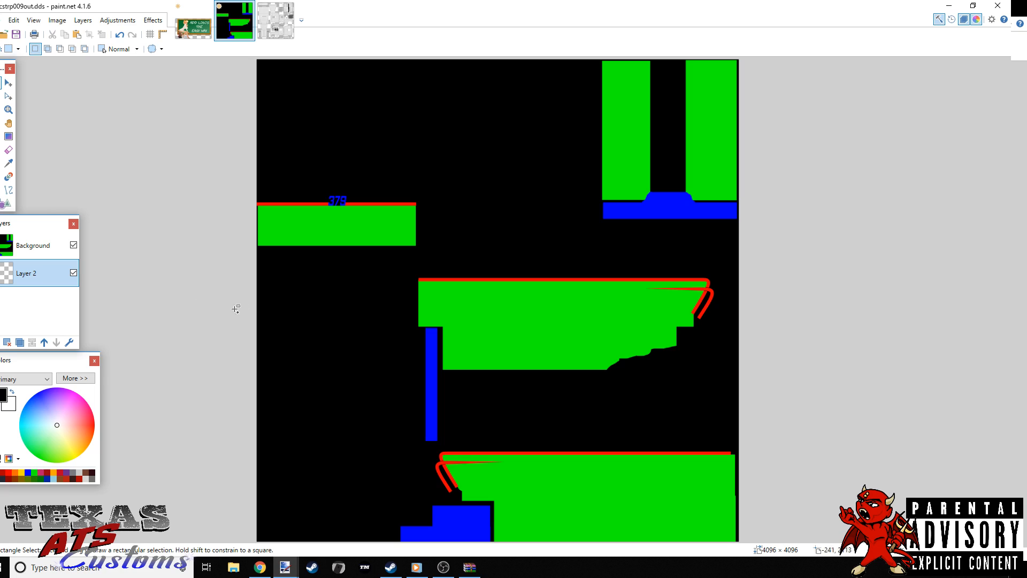
{"action": "key", "text": "ctrl+v"}
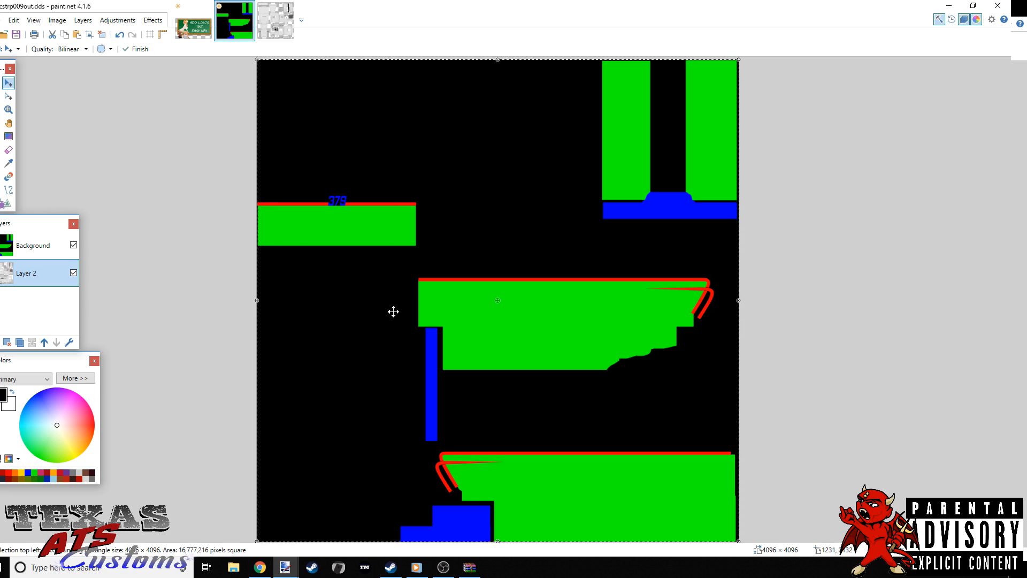
- Check the template by toggling the Background layer's visibility, and lower the Background layer's opacity until the wireframe shows through
{"action": "left_click", "coordinate": [73, 245]}
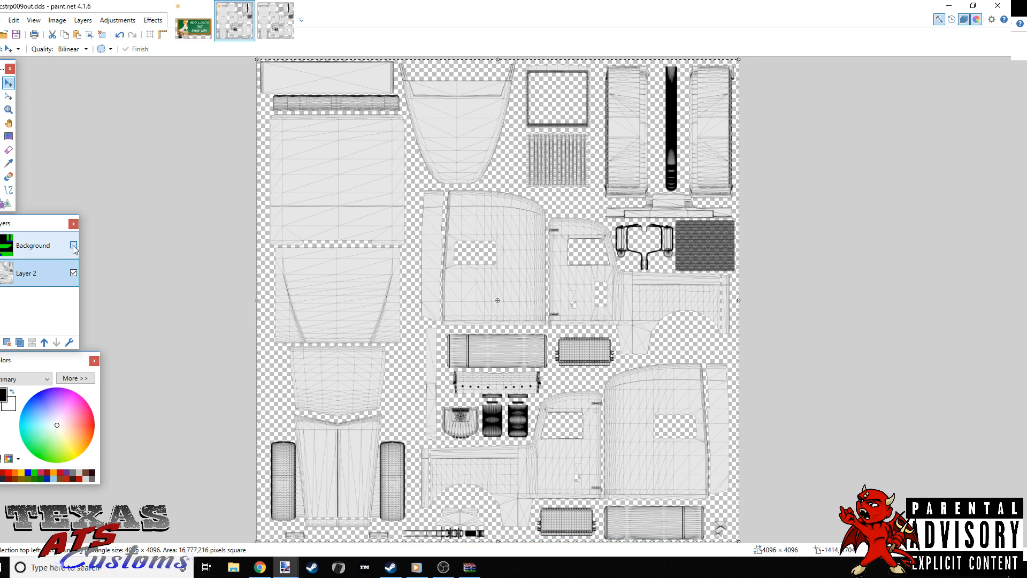
{"action": "left_click", "coordinate": [74, 245]}
{"action": "left_click", "coordinate": [50, 249]}
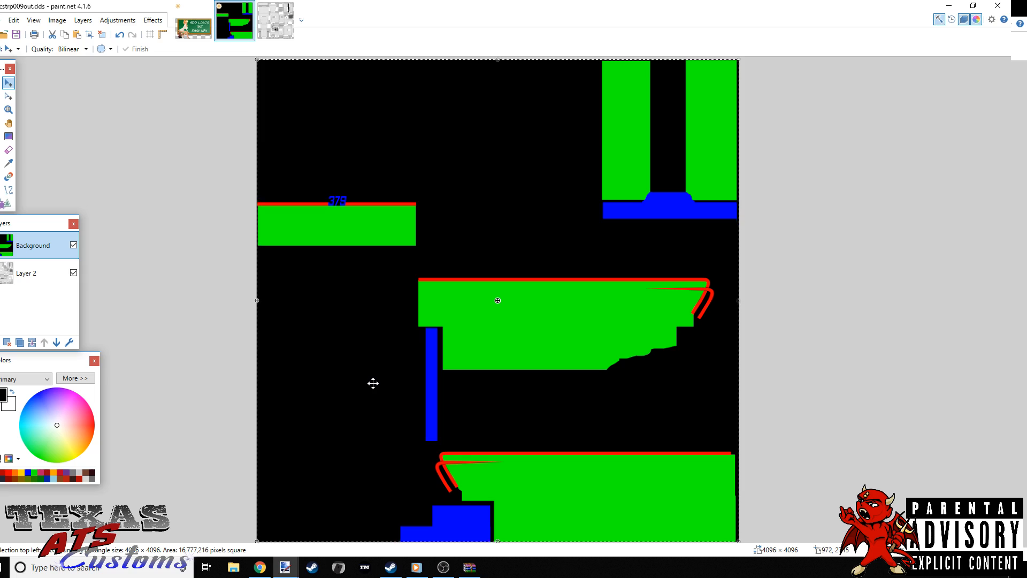
{"action": "key", "text": "F4"}
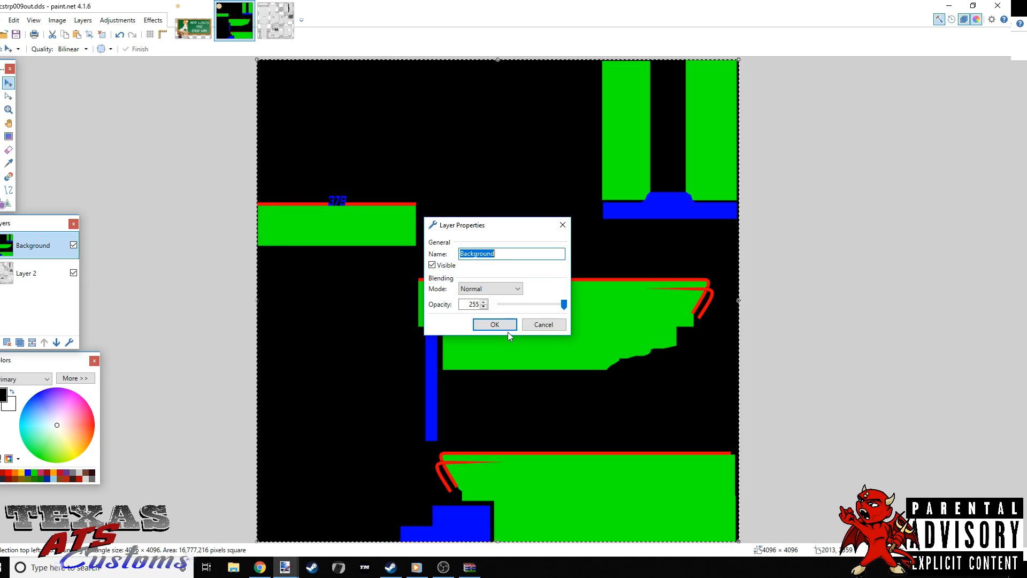
{"action": "left_click", "coordinate": [564, 305]}
{"action": "left_click_drag", "start_coordinate": [563, 304], "coordinate": [534, 313]}
{"action": "left_click", "coordinate": [494, 324]}
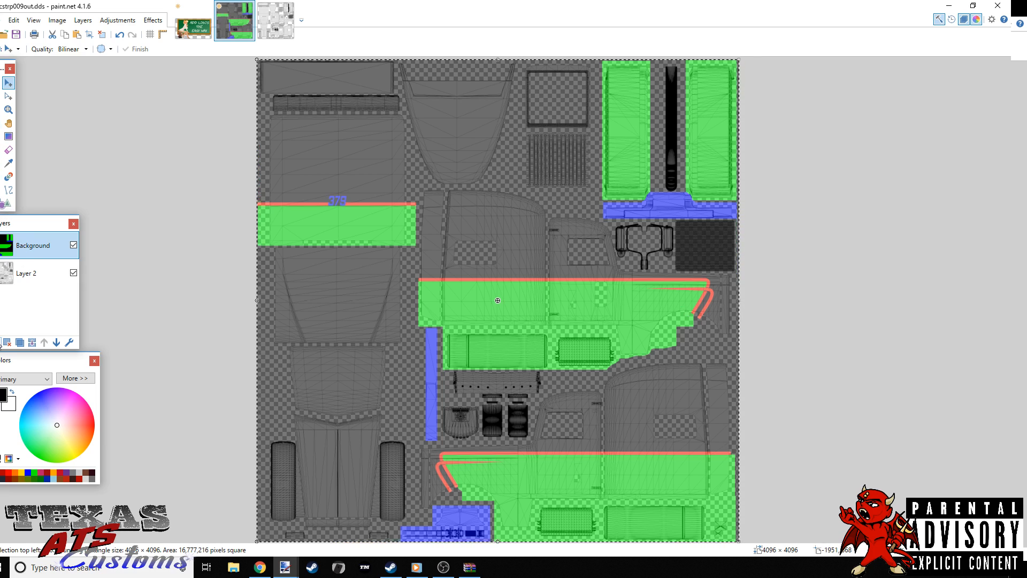
- Add a new layer above Background, clear the selection, and place a text insertion point on the green area of the cab side
{"action": "left_click", "coordinate": [1, 343]}
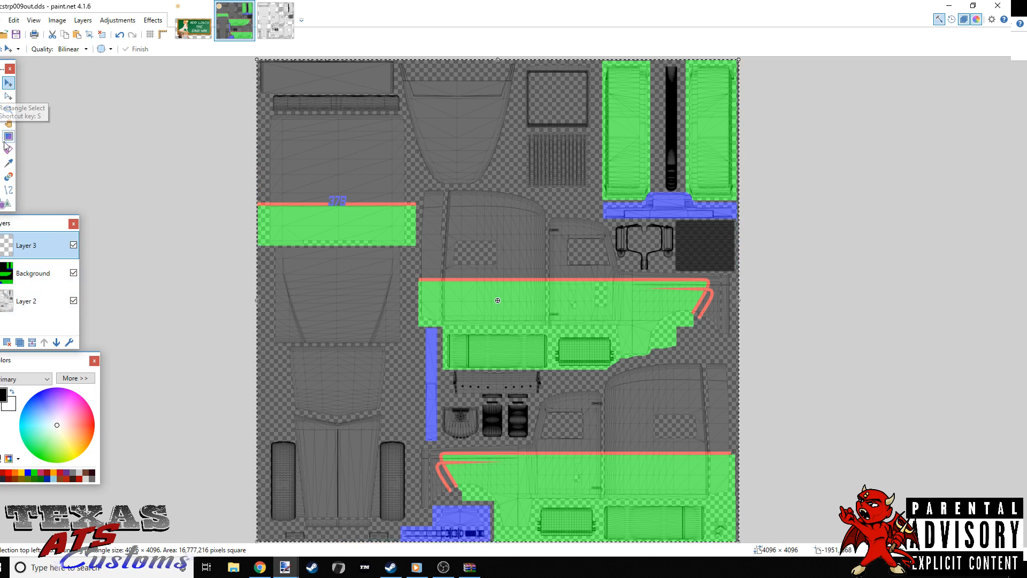
{"action": "left_click", "coordinate": [0, 83]}
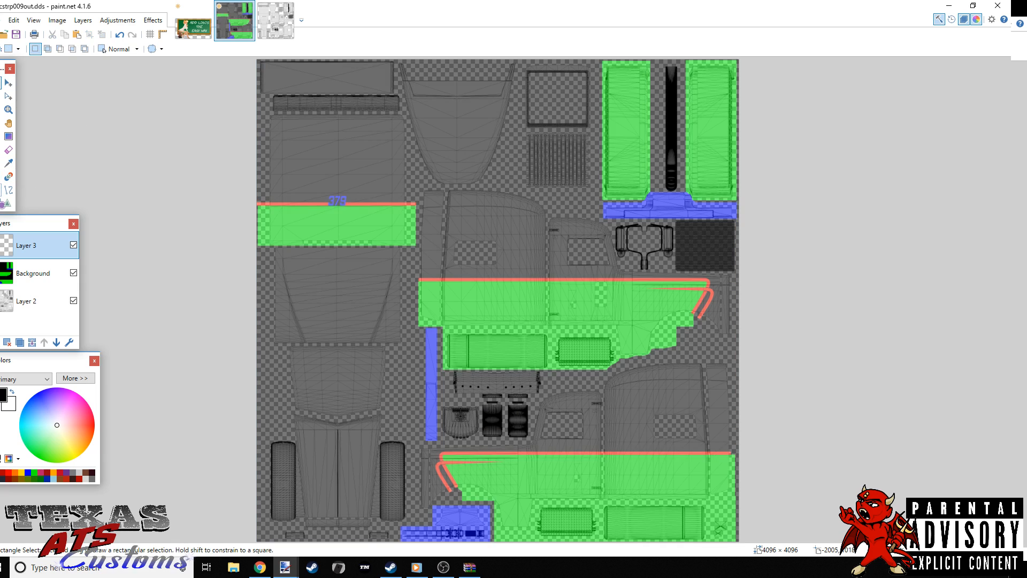
{"action": "left_click", "coordinate": [0, 191]}
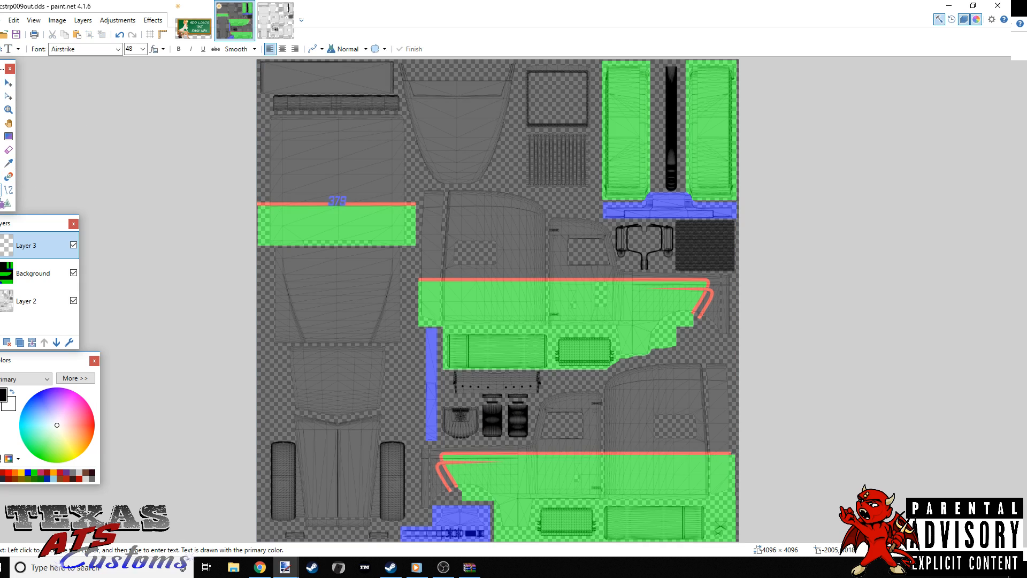
{"action": "left_click", "coordinate": [507, 295]}
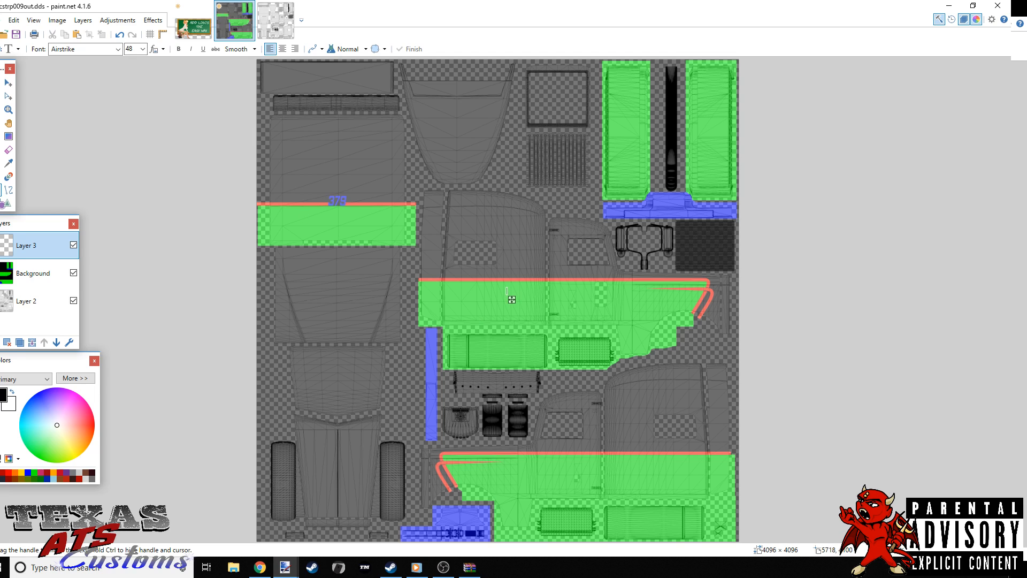
{"action": "scroll", "coordinate": [512, 300], "scroll_direction": "up", "scroll_amount": 3}
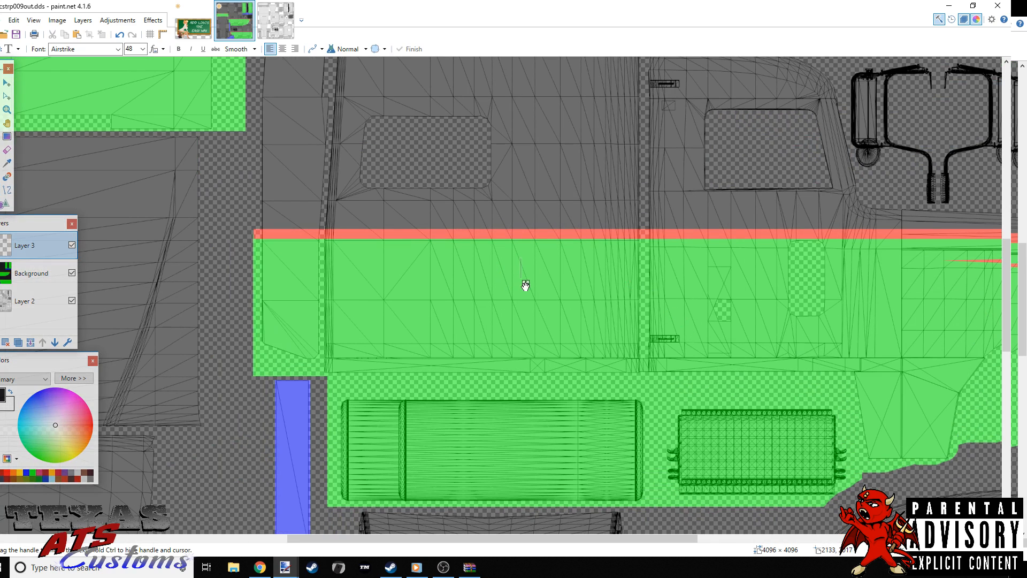
{"action": "left_click_drag", "start_coordinate": [526, 285], "coordinate": [531, 282]}
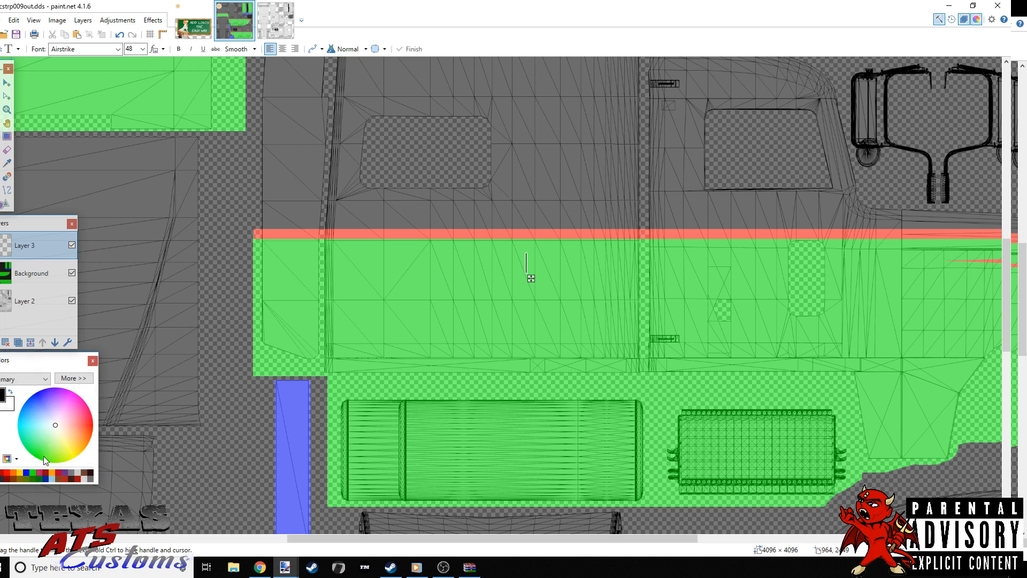
- Sample the Background layer's blue as the primary colour and its red stripe as the secondary colour
{"action": "left_click", "coordinate": [7, 473]}
{"action": "left_click", "coordinate": [29, 478]}
{"action": "left_click", "coordinate": [6, 473]}
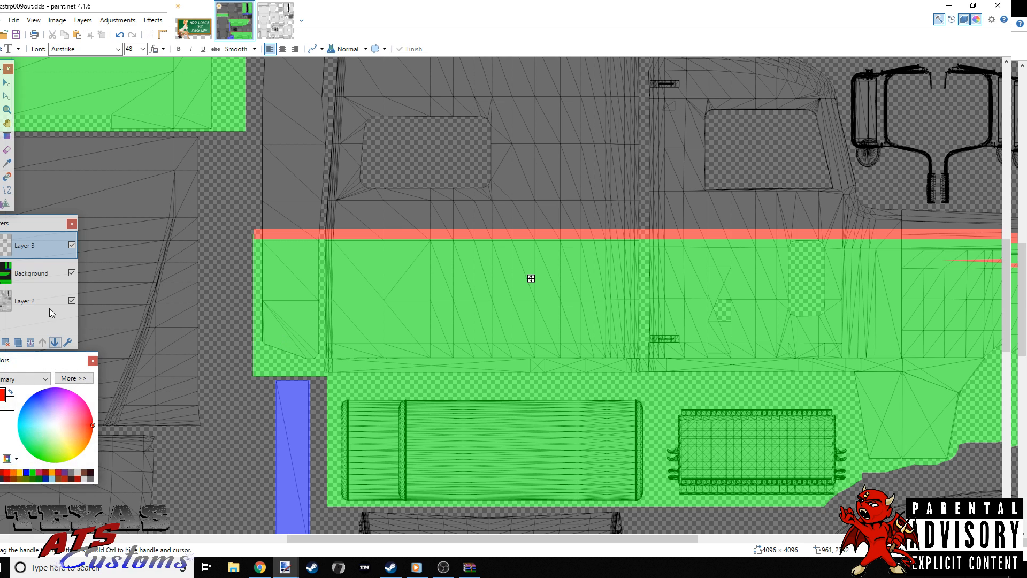
{"action": "left_click", "coordinate": [8, 163]}
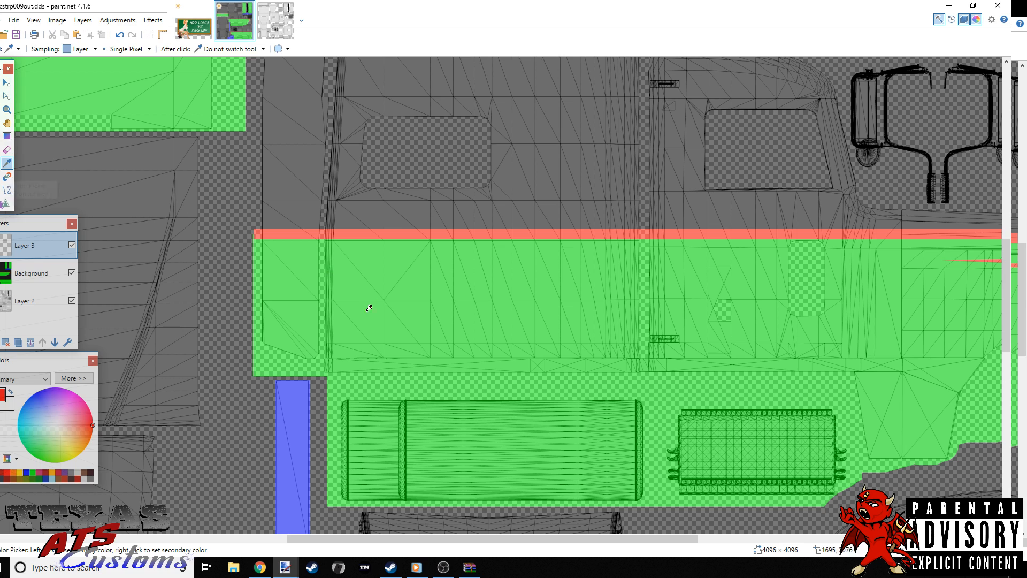
{"action": "left_click", "coordinate": [46, 270]}
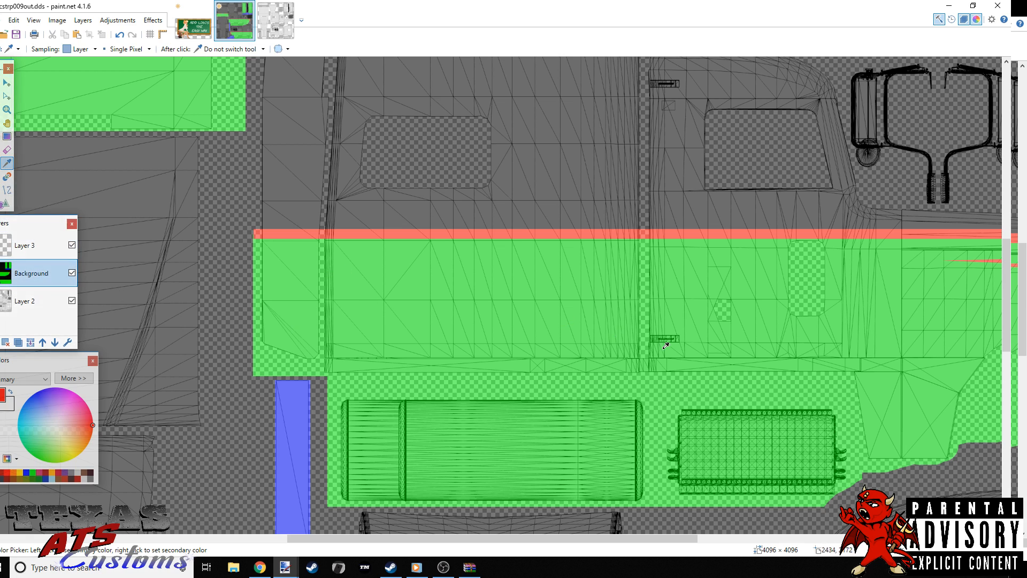
{"action": "right_click", "coordinate": [491, 235]}
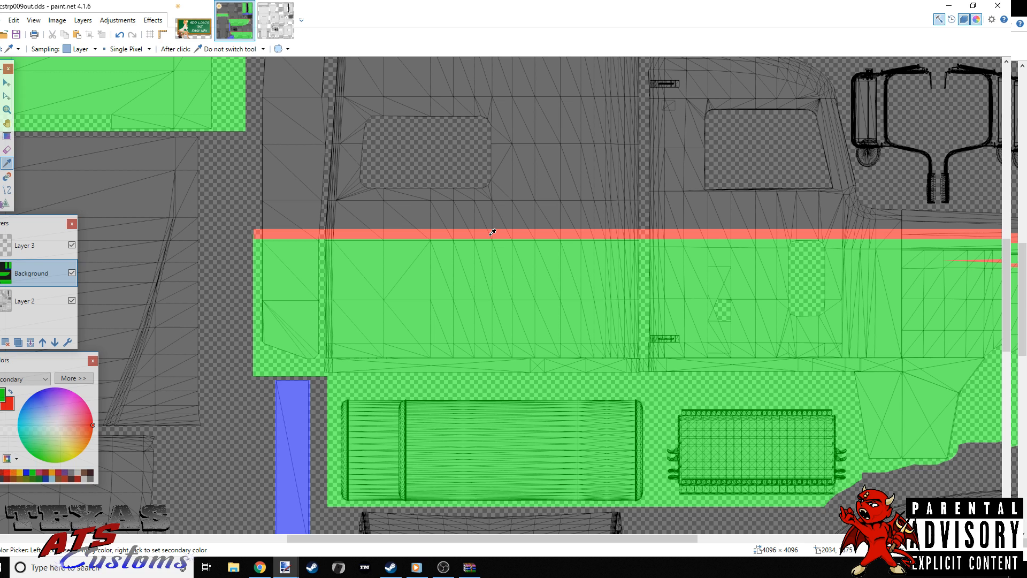
{"action": "left_click", "coordinate": [303, 413]}
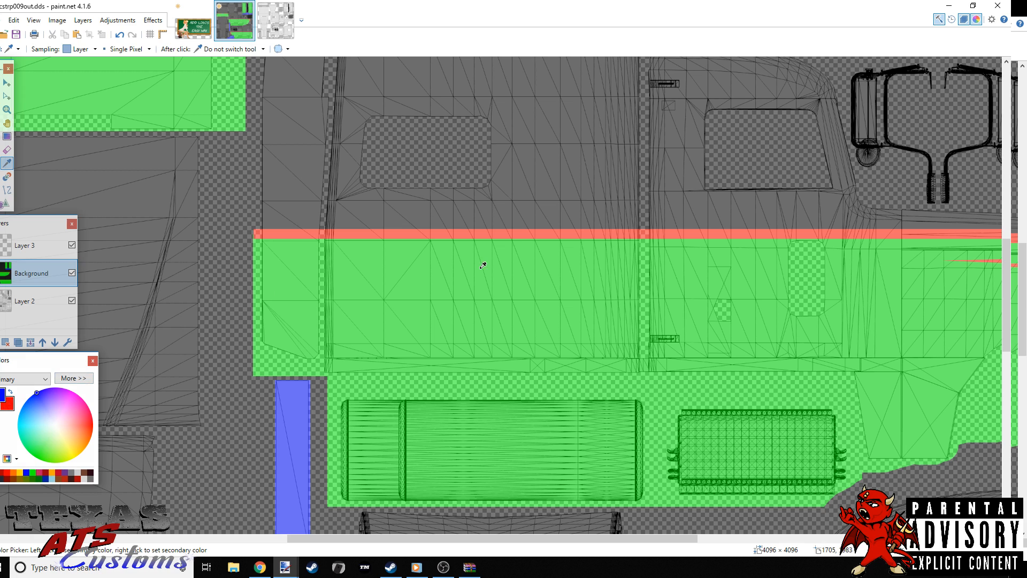
- Try adding the two-line blue Airstrike text "KICK ASS TRUCKING" to the cab side on the Background layer, and undo it
{"action": "key", "text": "t"}
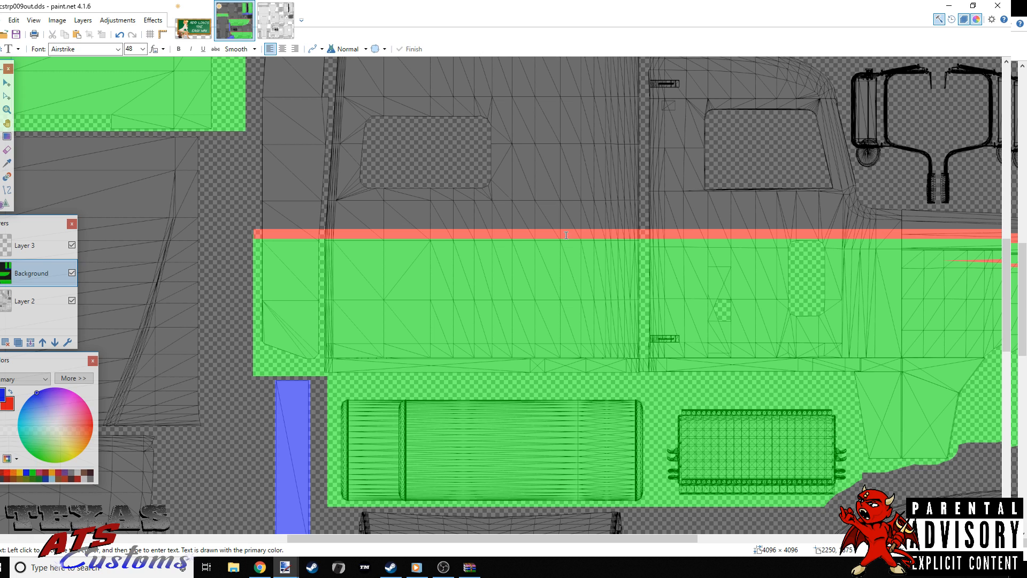
{"action": "left_click", "coordinate": [545, 256]}
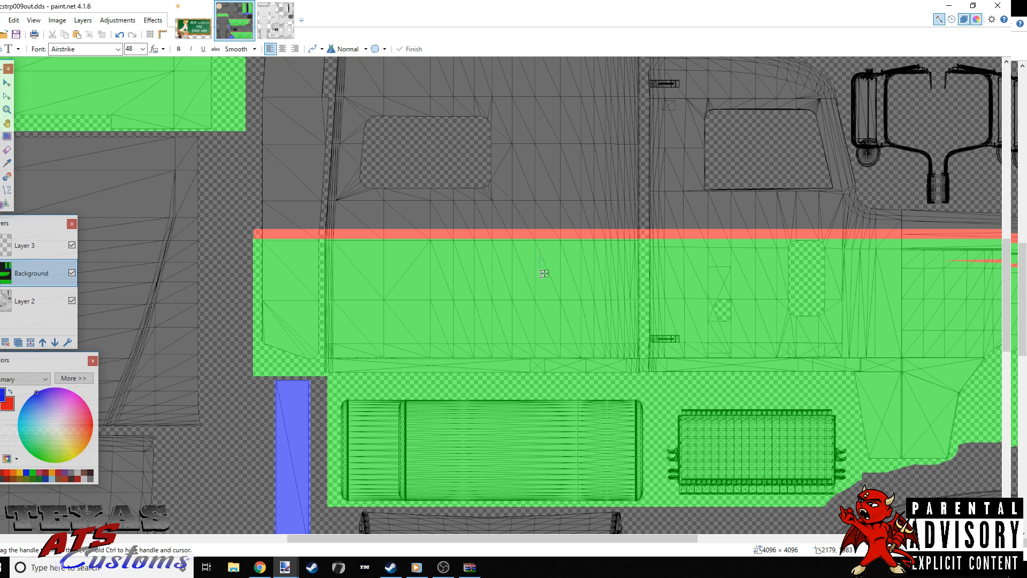
{"action": "left_click_drag", "start_coordinate": [544, 273], "coordinate": [488, 277]}
{"action": "type", "text": "KICK "}
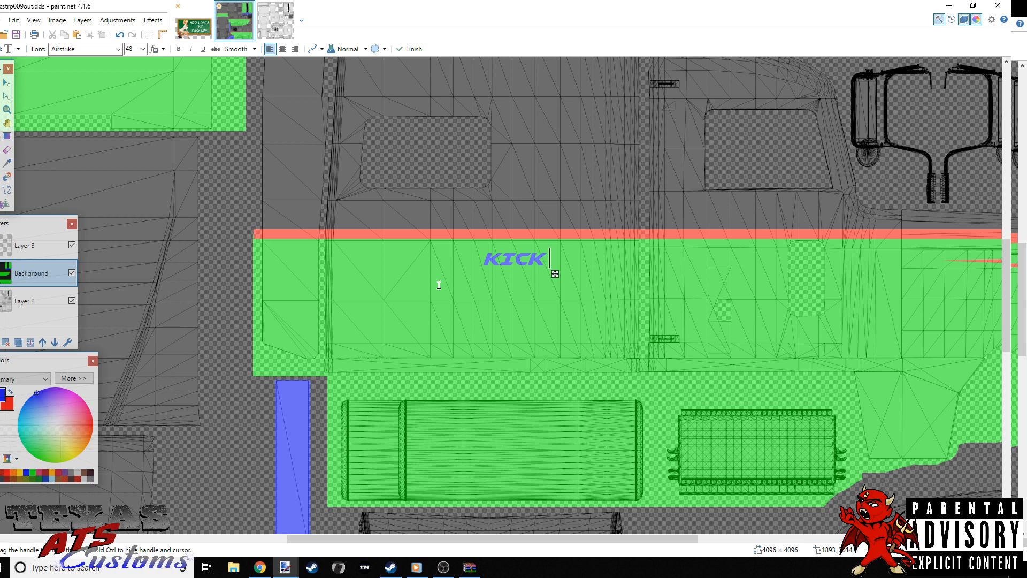
{"action": "type", "text": "ASS"}
{"action": "key", "text": "Return"}
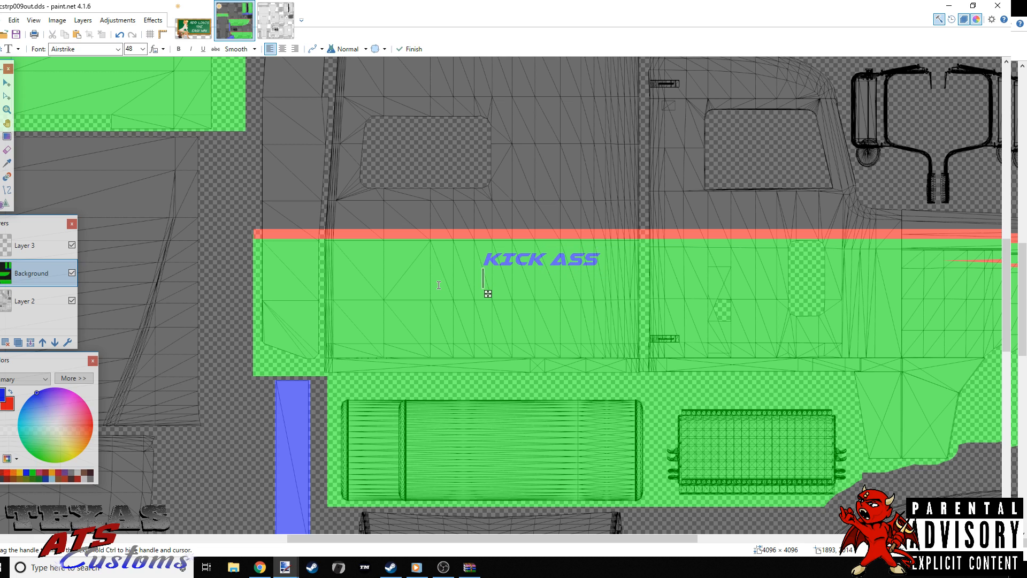
{"action": "type", "text": "TRUCKION"}
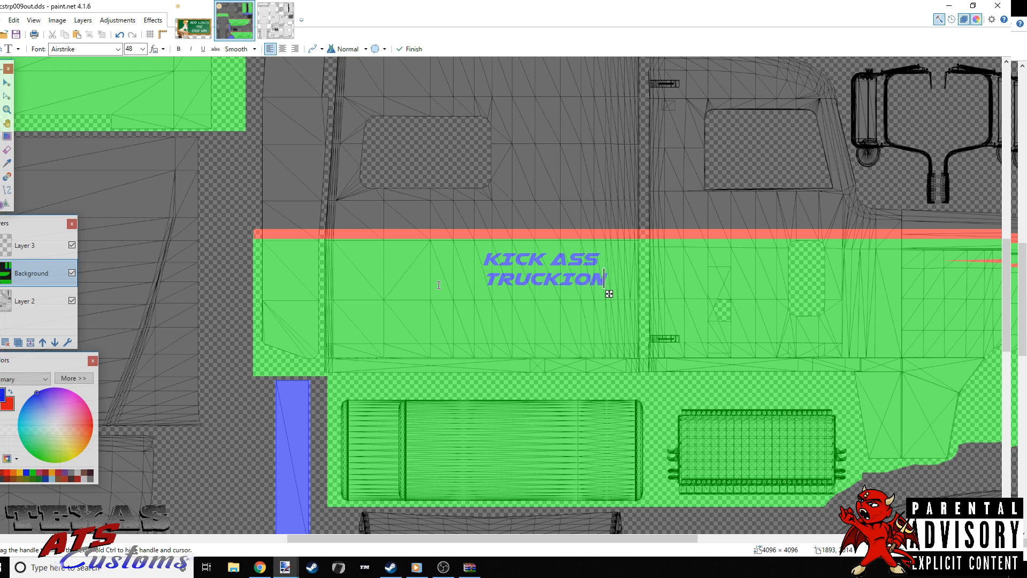
{"action": "key", "text": "BackSpace"}
{"action": "key", "text": "BackSpace"}
{"action": "type", "text": "NG"}
{"action": "left_click_drag", "start_coordinate": [607, 294], "coordinate": [594, 291]}
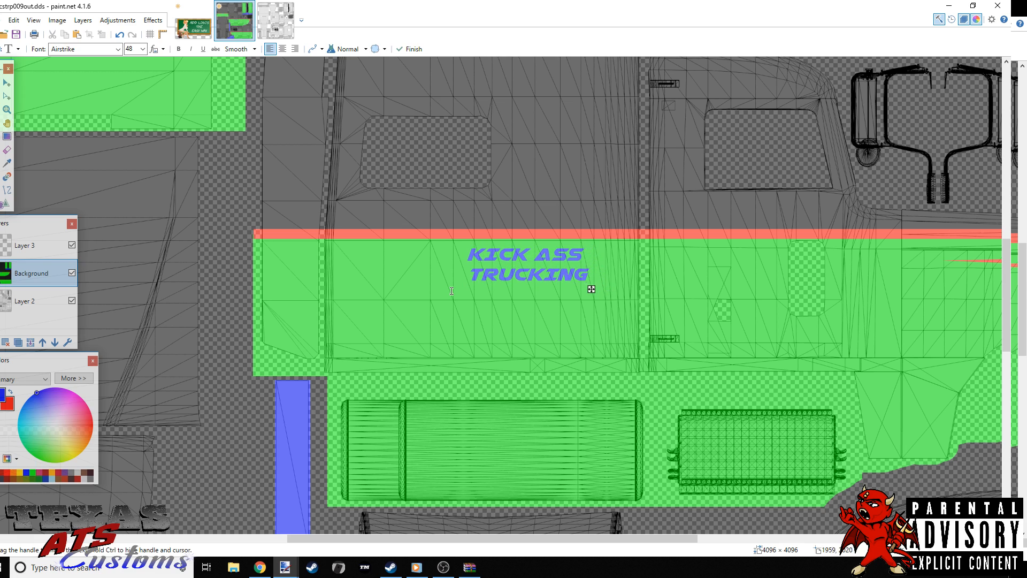
{"action": "left_click", "coordinate": [120, 35]}
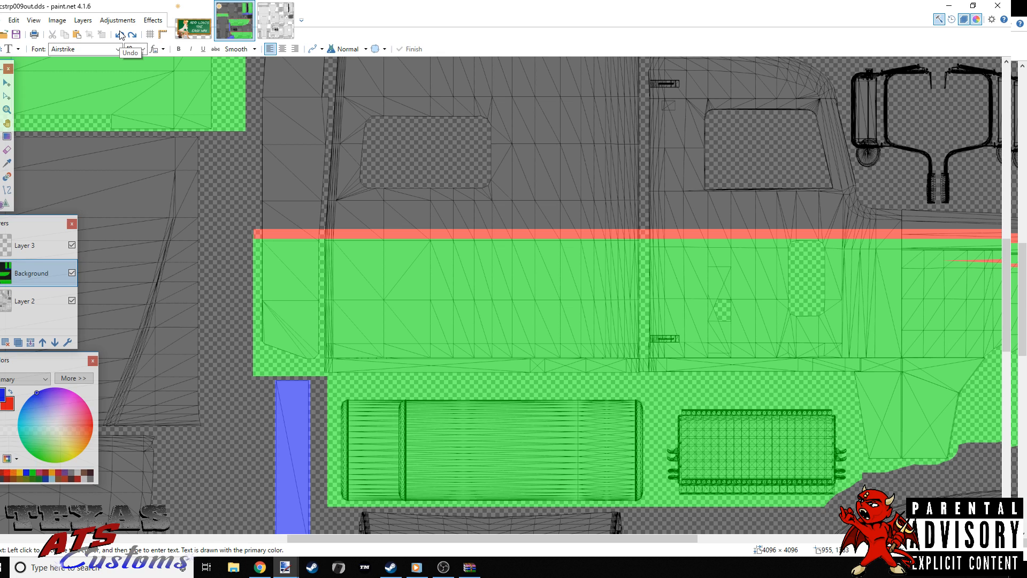
- Make Layer 3 the active layer and place a text insertion point on the green area of the cab side
{"action": "left_click", "coordinate": [32, 245]}
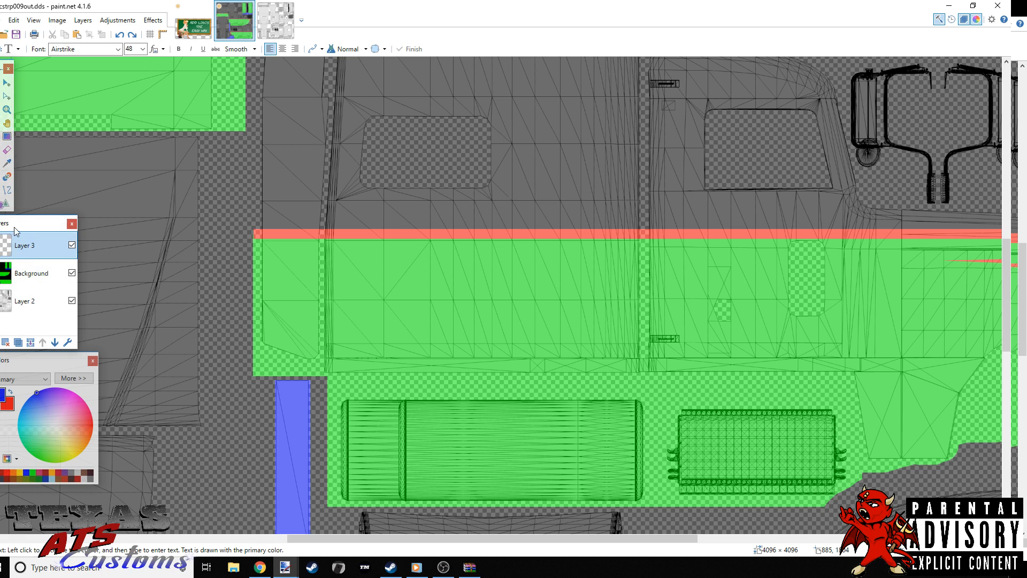
{"action": "left_click", "coordinate": [459, 269]}
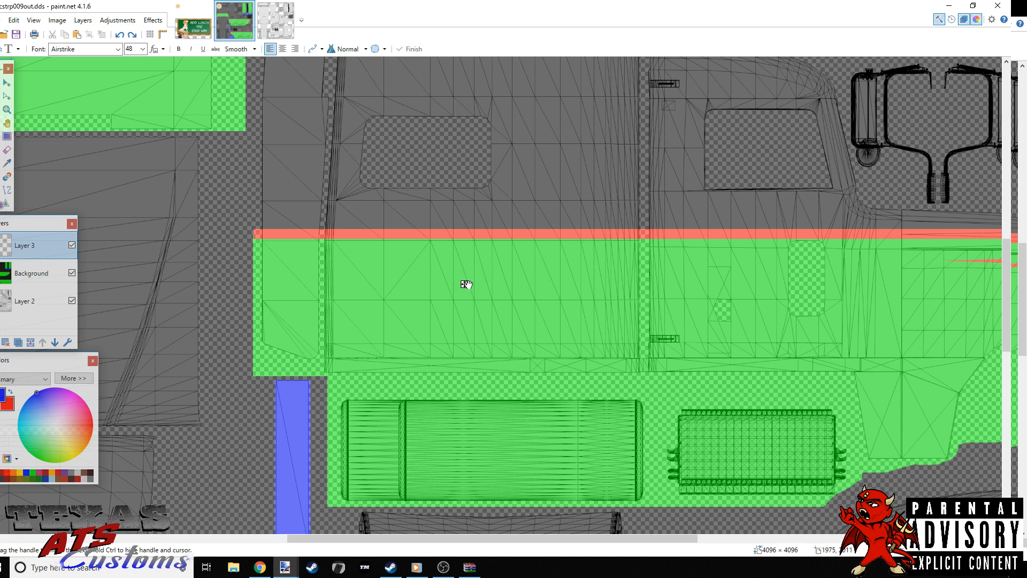
{"action": "left_click_drag", "start_coordinate": [466, 284], "coordinate": [478, 286]}
{"action": "type", "text": "TRUCKING"}
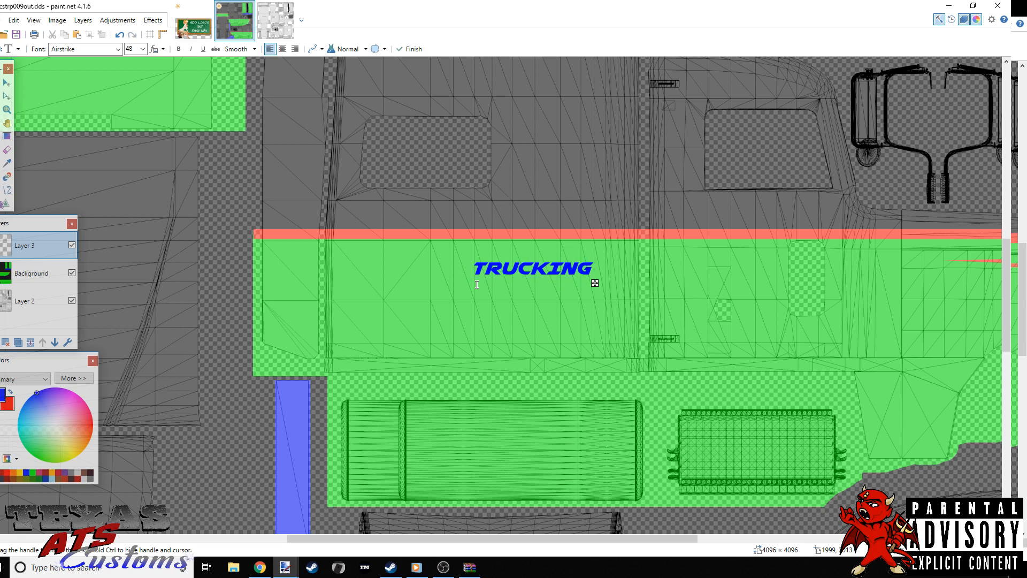
{"action": "key", "text": "Return"}
{"action": "key", "text": "BackSpace"}
{"action": "key", "text": "BackSpace"}
{"action": "key", "text": "BackSpace"}
{"action": "key", "text": "BackSpace"}
{"action": "key", "text": "BackSpace"}
{"action": "key", "text": "BackSpace"}
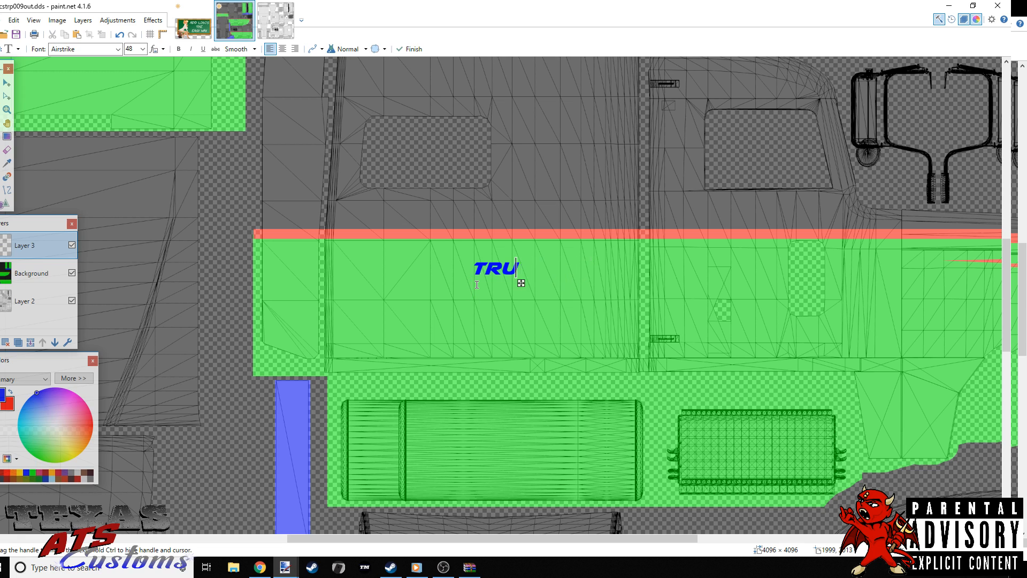
{"action": "key", "text": "BackSpace"}
{"action": "key", "text": "BackSpace"}
{"action": "key", "text": "BackSpace"}
- Enter the text "KICKASS" with "TRUCKING" on a second line on the cab side
{"action": "type", "text": "KICKASS"}
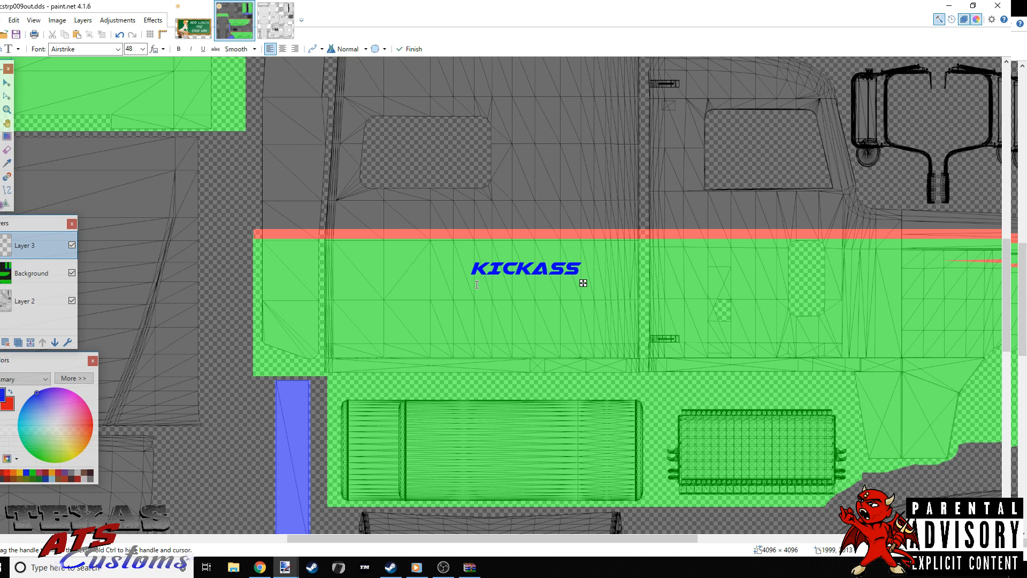
{"action": "key", "text": "Return"}
{"action": "type", "text": "TRUCKING"}
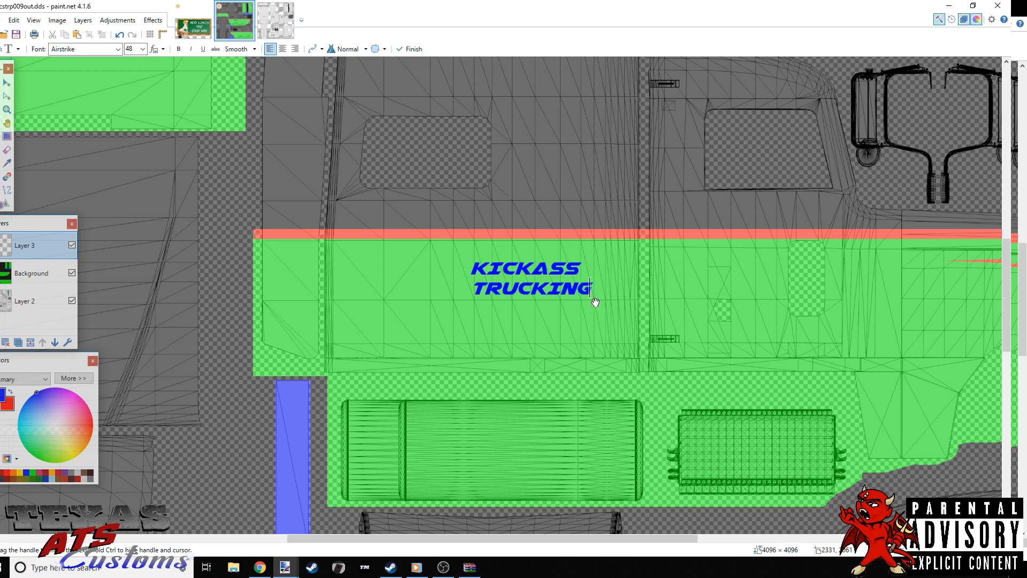
- Move the "KICKASS TRUCKING" text up so it sits just beneath the red stripe on the green cab side
{"action": "left_click_drag", "start_coordinate": [594, 302], "coordinate": [582, 284]}
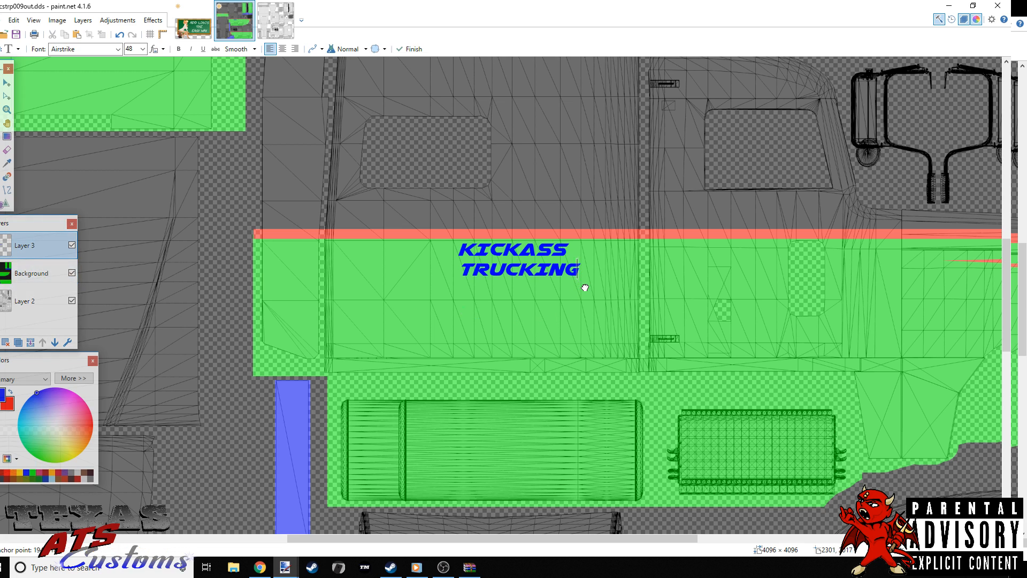
{"action": "mouse_move", "coordinate": [583, 285]}
{"action": "left_mouse_down"}
{"action": "mouse_move", "coordinate": [615, 220]}
{"action": "mouse_move", "coordinate": [582, 290]}
{"action": "left_mouse_up"}
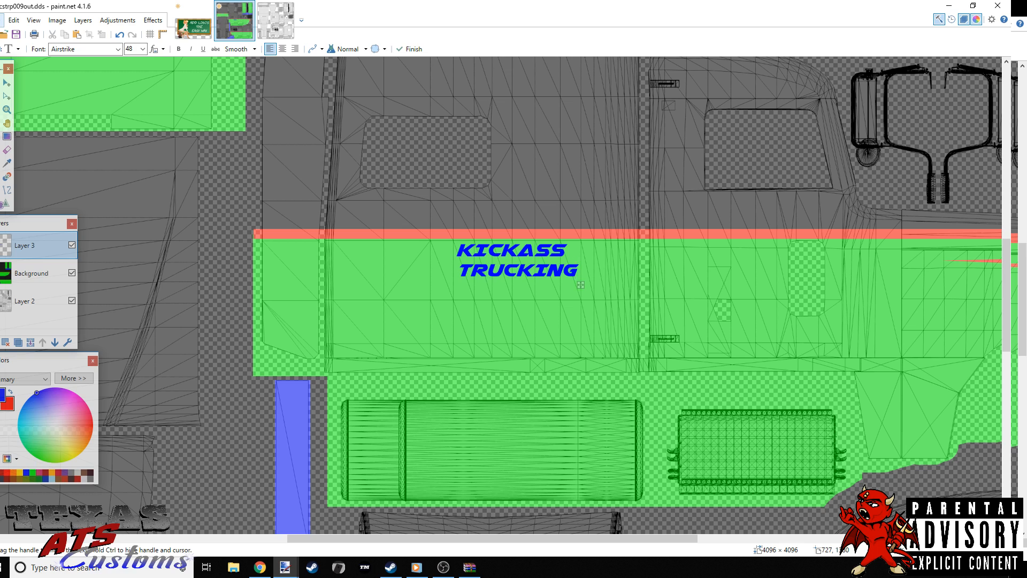
- Open the tribal skull image 6TpoKjG8c from the PINSTRIPING & TRIBAL folder inside Skinning Tools on the Desktop
{"action": "left_click", "coordinate": [3, 20]}
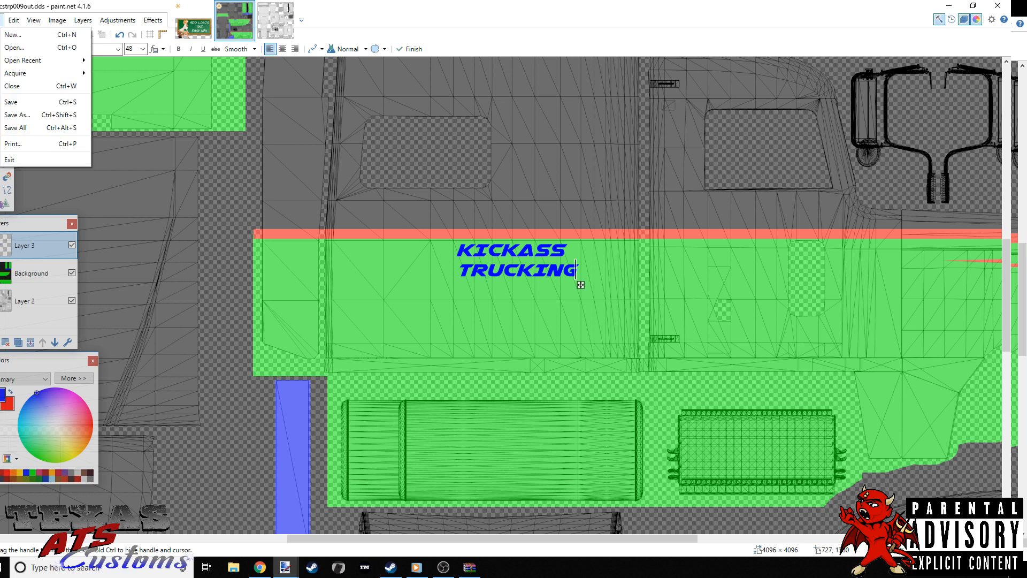
{"action": "left_click", "coordinate": [19, 49]}
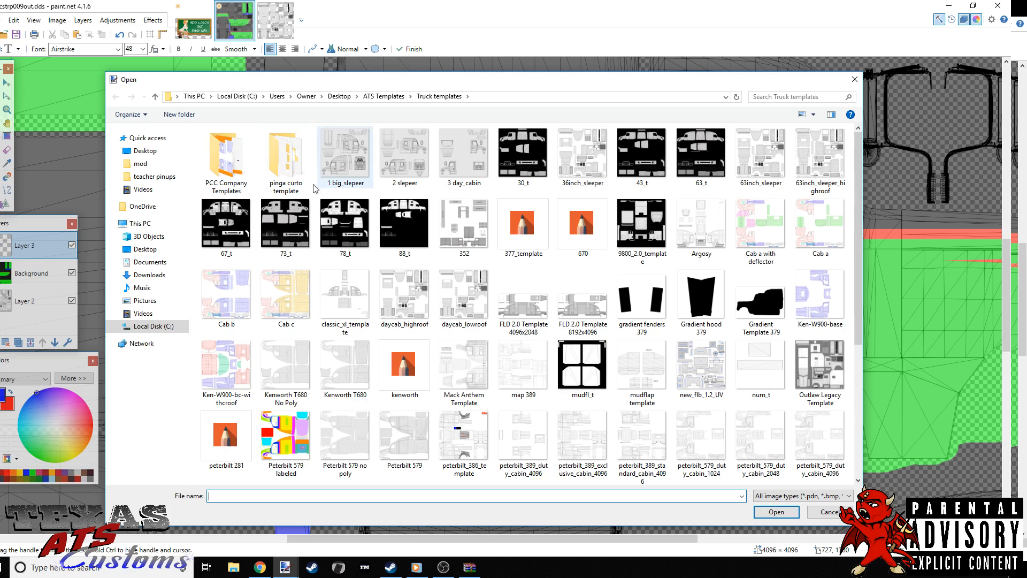
{"action": "left_click", "coordinate": [155, 96]}
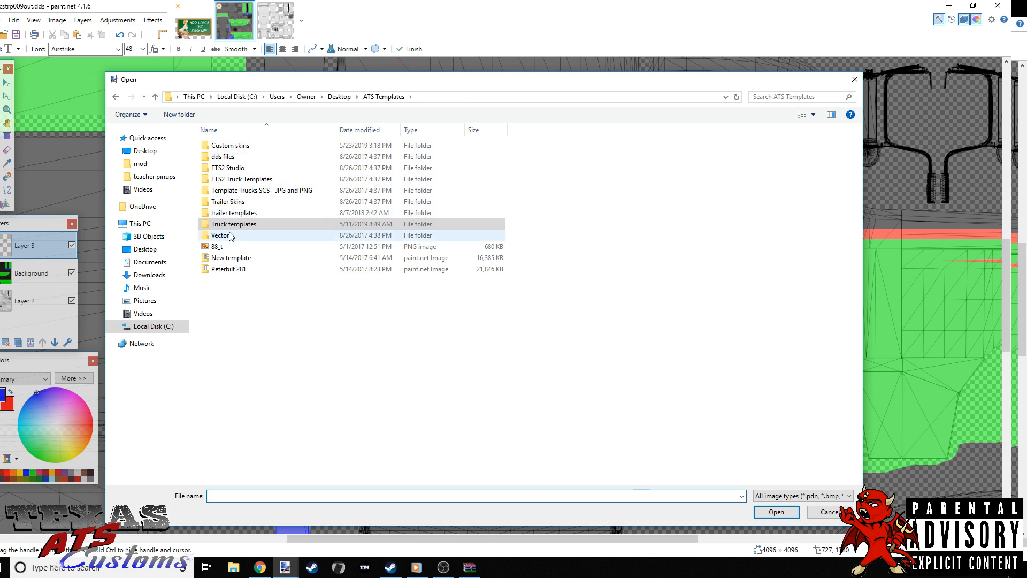
{"action": "left_click", "coordinate": [155, 96]}
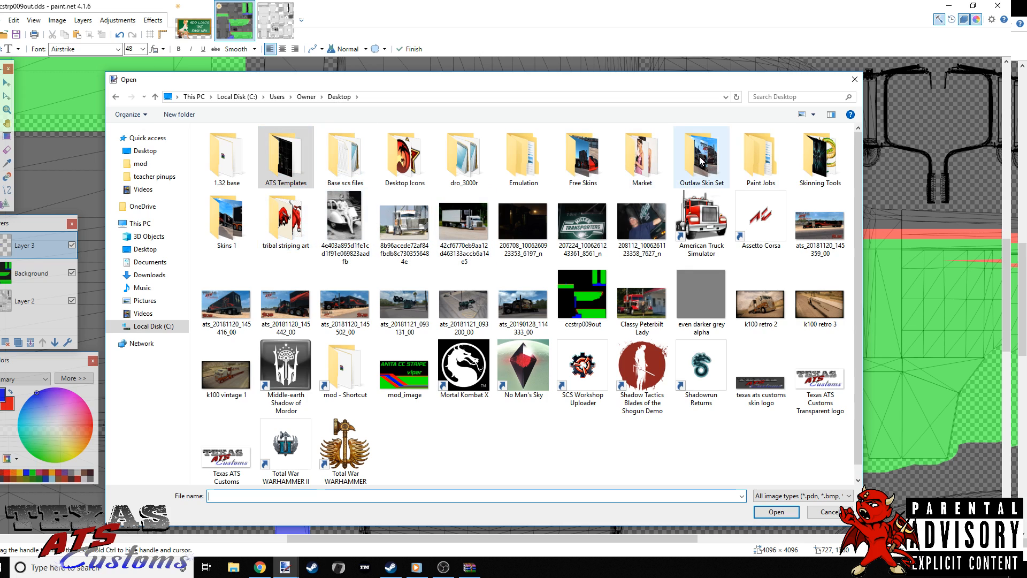
{"action": "double_click", "coordinate": [819, 157]}
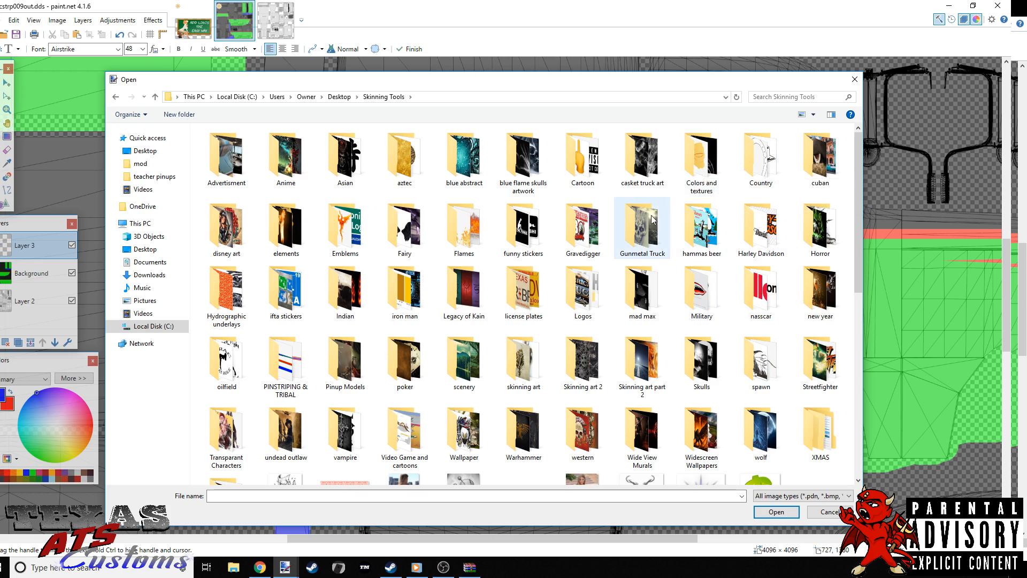
{"action": "scroll", "coordinate": [647, 225], "scroll_direction": "down", "scroll_amount": 3}
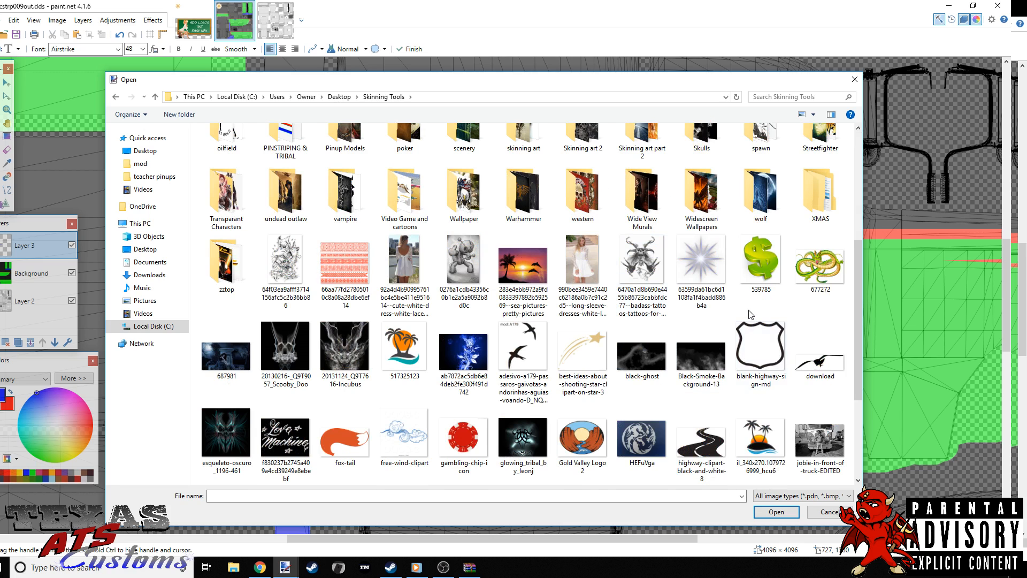
{"action": "scroll", "coordinate": [750, 315], "scroll_direction": "up", "scroll_amount": 3}
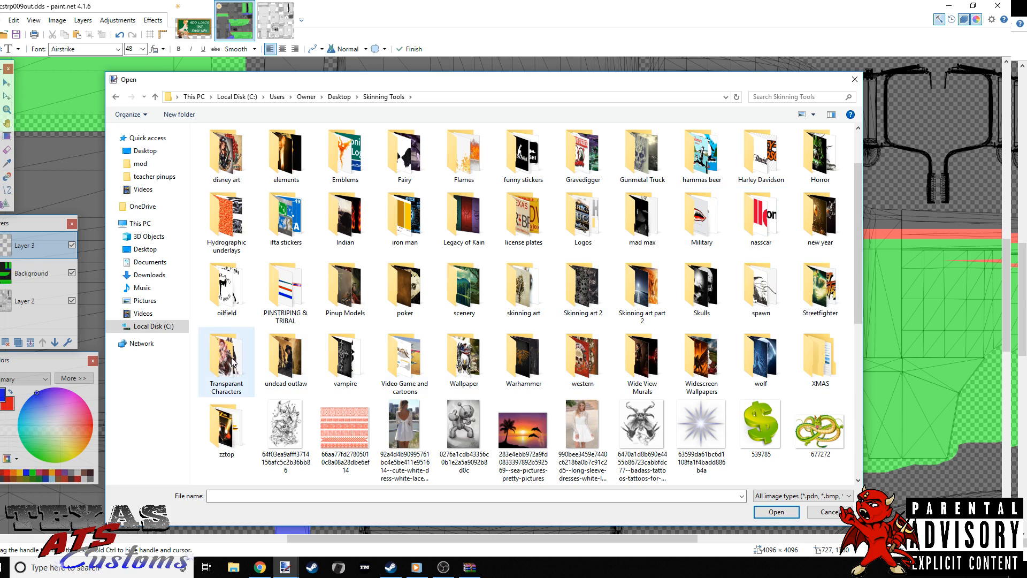
{"action": "double_click", "coordinate": [284, 290]}
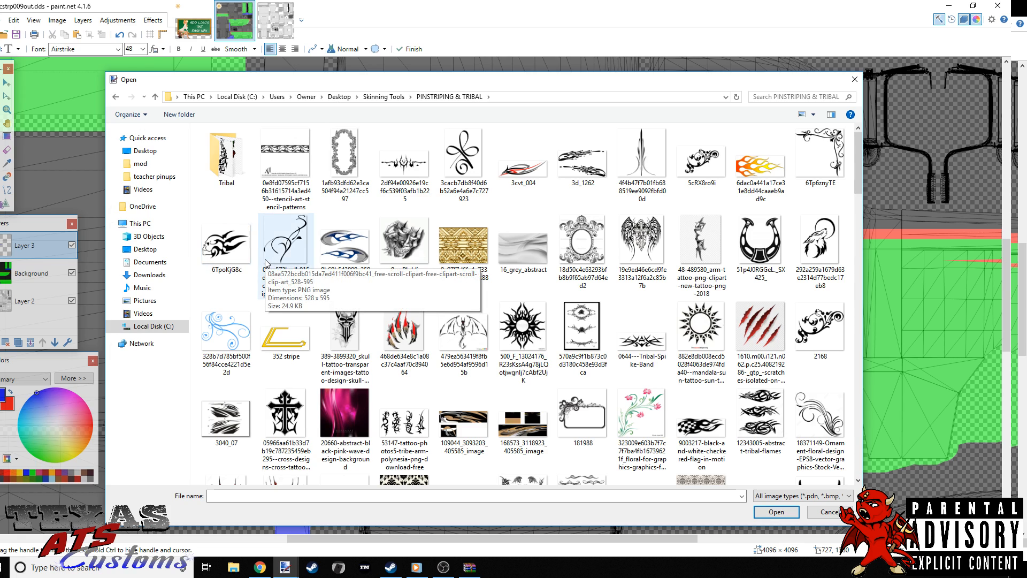
{"action": "double_click", "coordinate": [233, 246]}
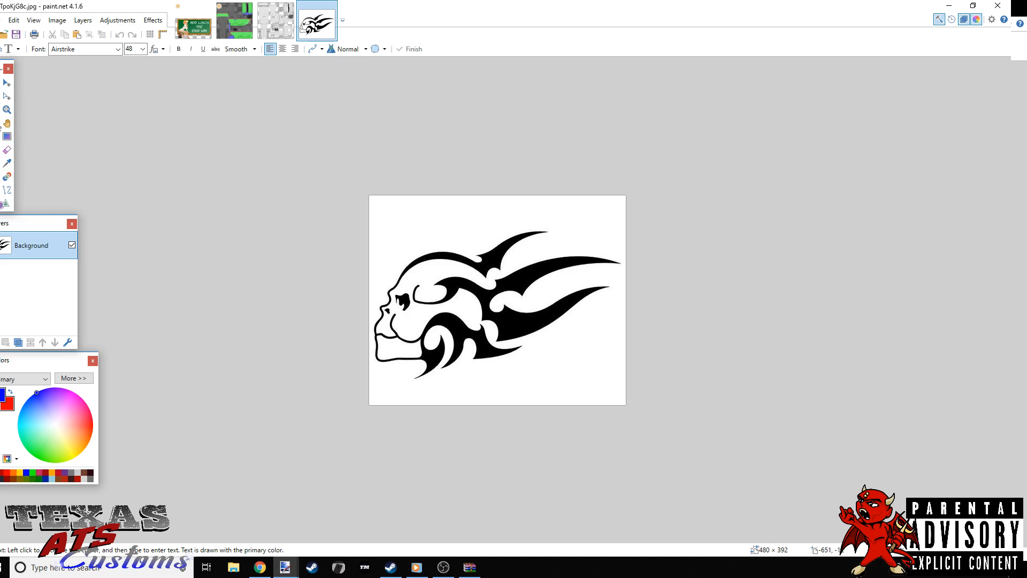
- Delete the white background and the white jaw area of the skull image with the Magic Wand at 50% tolerance
{"action": "key", "text": "s"}
{"action": "key", "text": "s"}
{"action": "key", "text": "s"}
{"action": "key", "text": "s"}
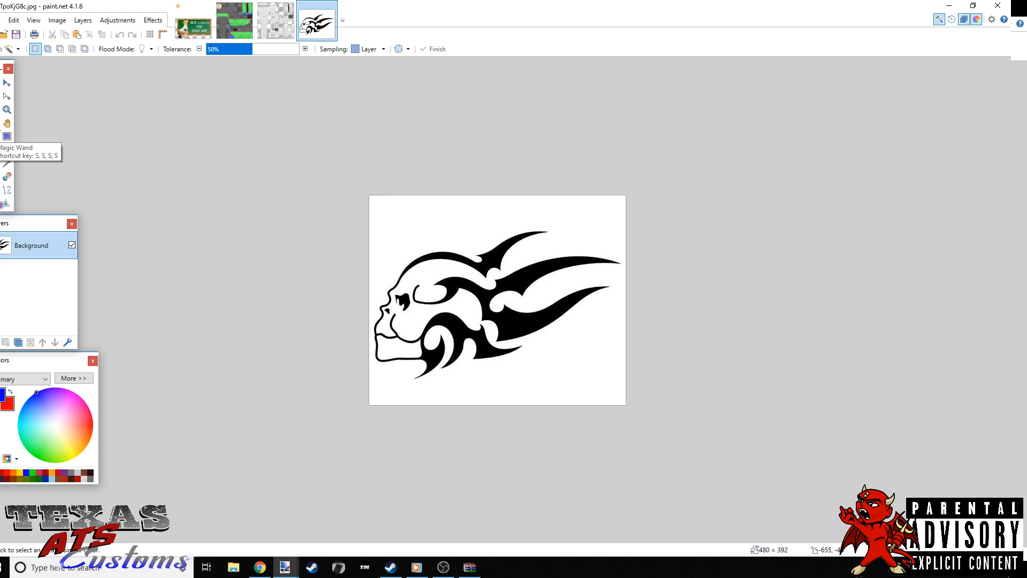
{"action": "left_click", "coordinate": [438, 230]}
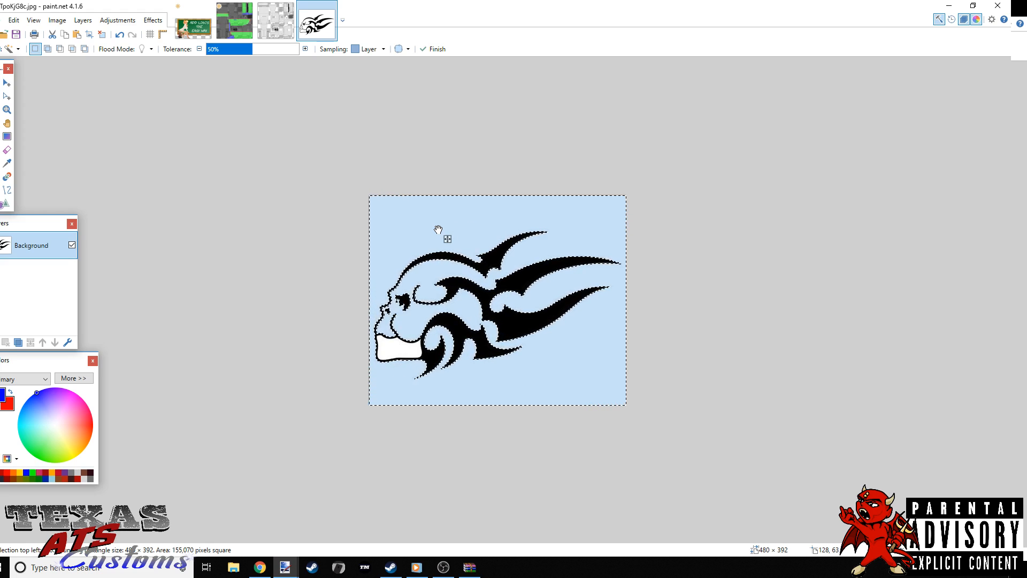
{"action": "key", "text": "Delete"}
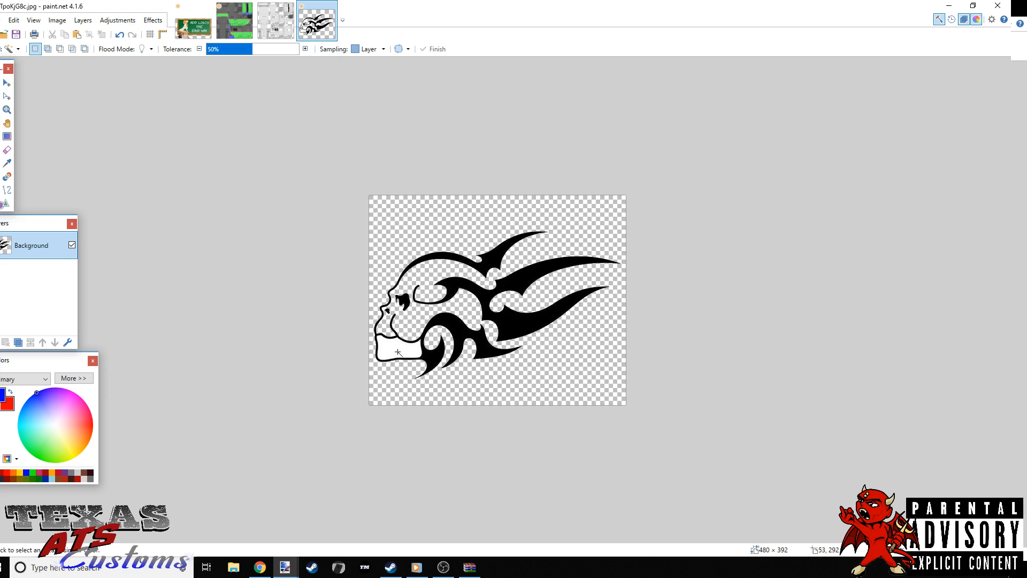
{"action": "left_click", "coordinate": [397, 350]}
{"action": "key", "text": "Delete"}
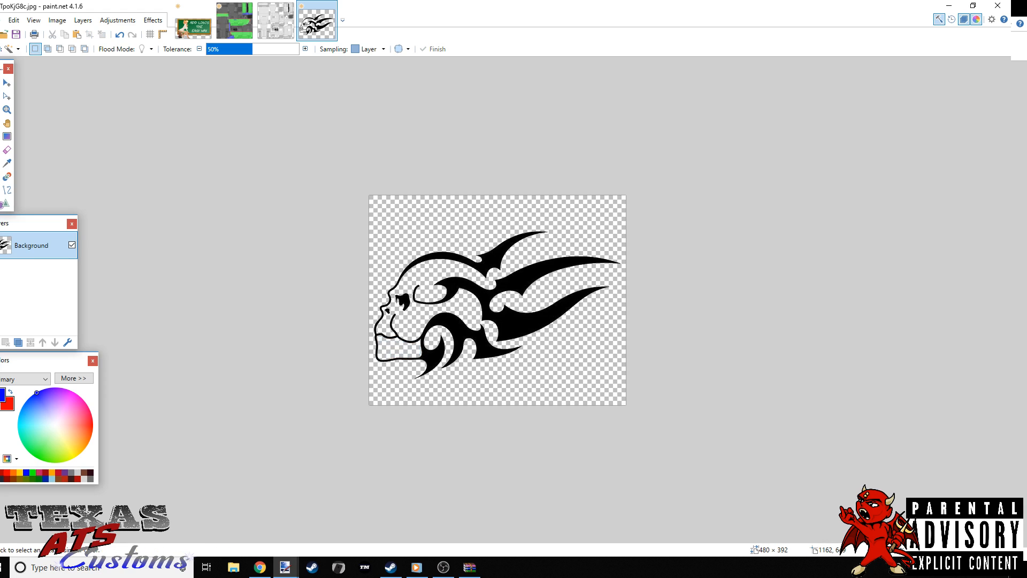
- Set the skull artwork's lightness to -100 with the Hue / Saturation adjustment
{"action": "left_click", "coordinate": [999, 550]}
{"action": "left_click", "coordinate": [999, 550]}
{"action": "left_click", "coordinate": [928, 550]}
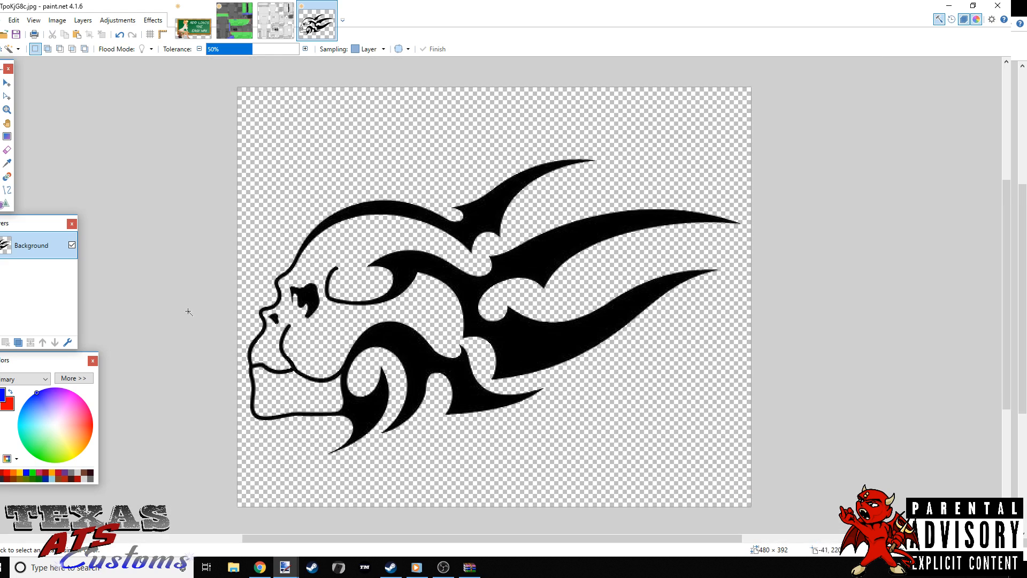
{"action": "left_click", "coordinate": [116, 23]}
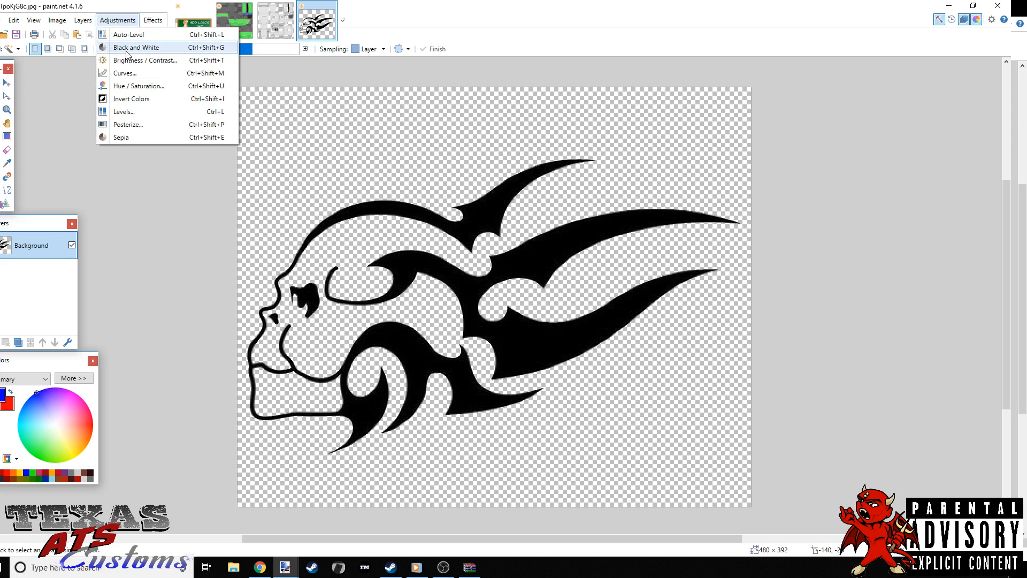
{"action": "left_click", "coordinate": [136, 88]}
{"action": "left_click_drag", "start_coordinate": [477, 223], "coordinate": [806, 154]}
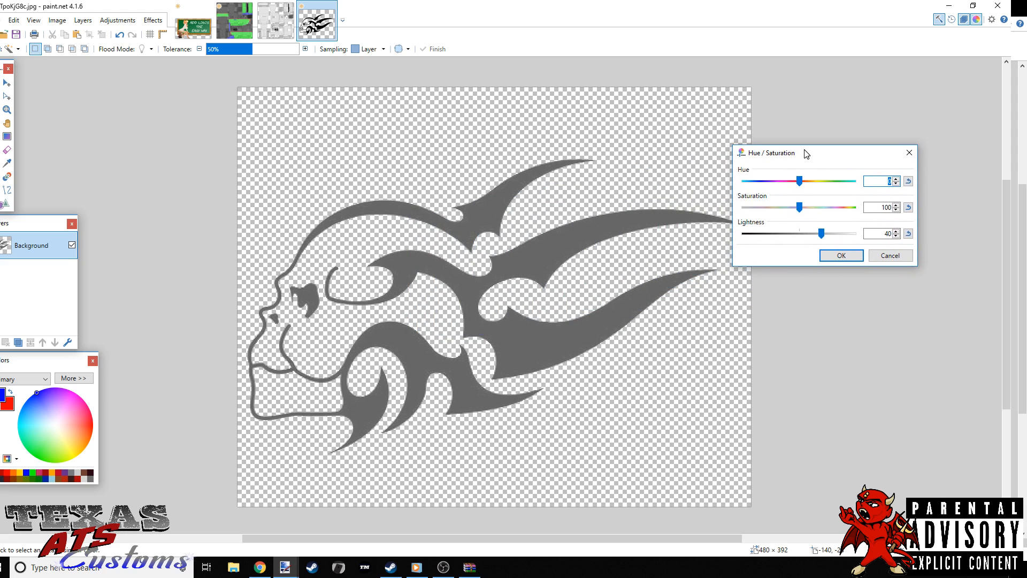
{"action": "left_click_drag", "start_coordinate": [821, 234], "coordinate": [712, 240]}
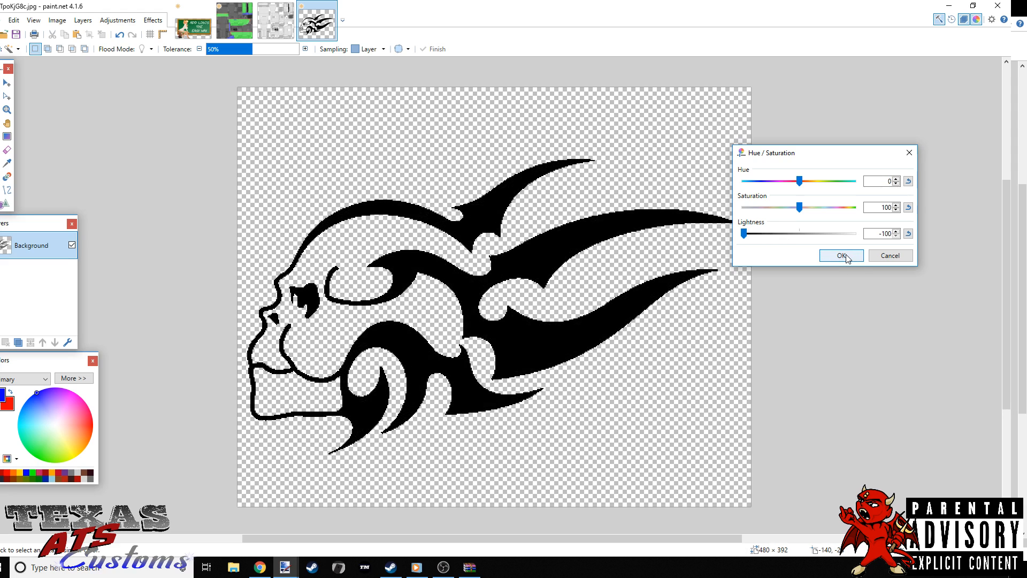
{"action": "left_click", "coordinate": [843, 256]}
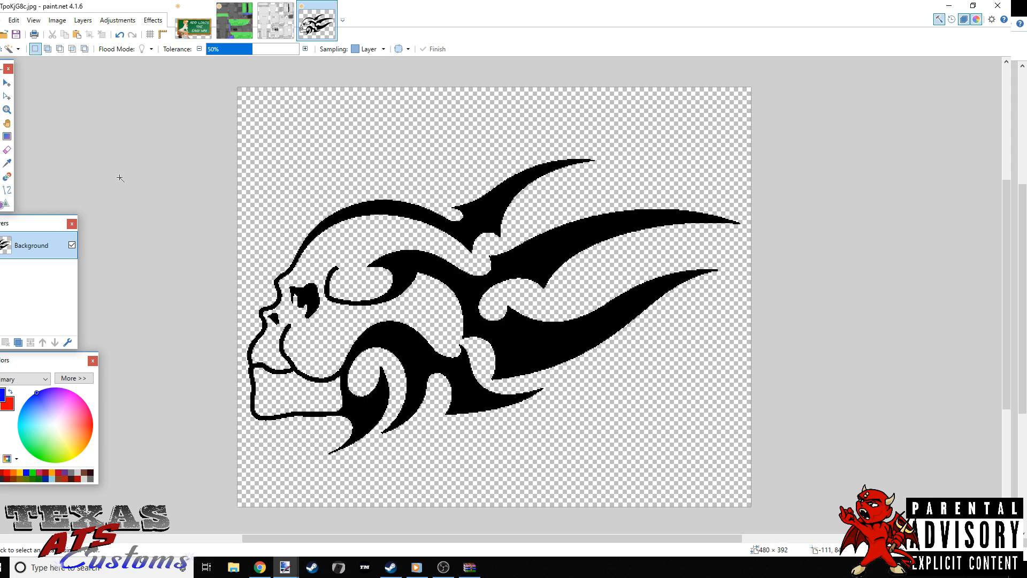
{"action": "key", "text": "s"}
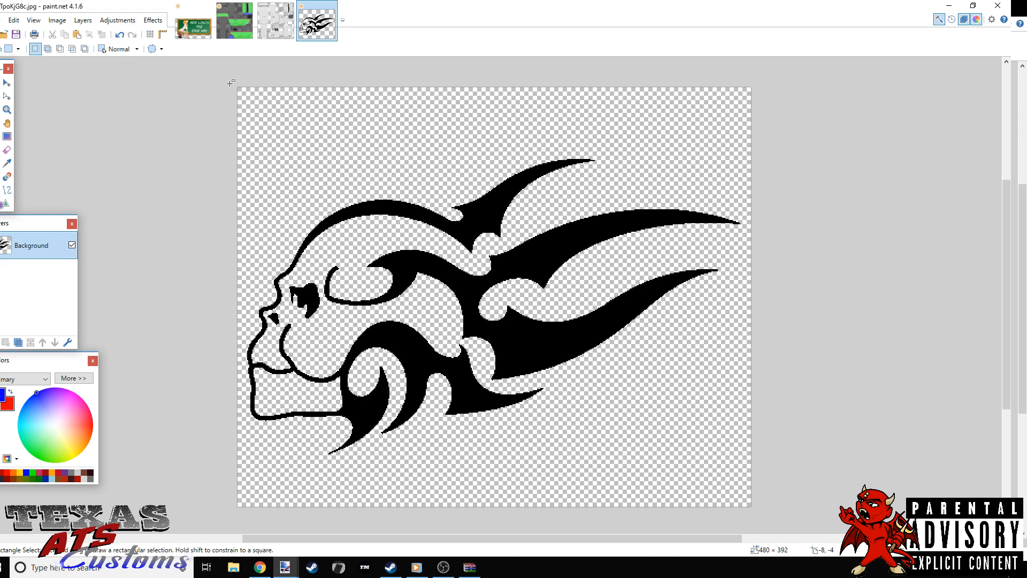
{"action": "left_click_drag", "start_coordinate": [230, 82], "coordinate": [754, 522]}
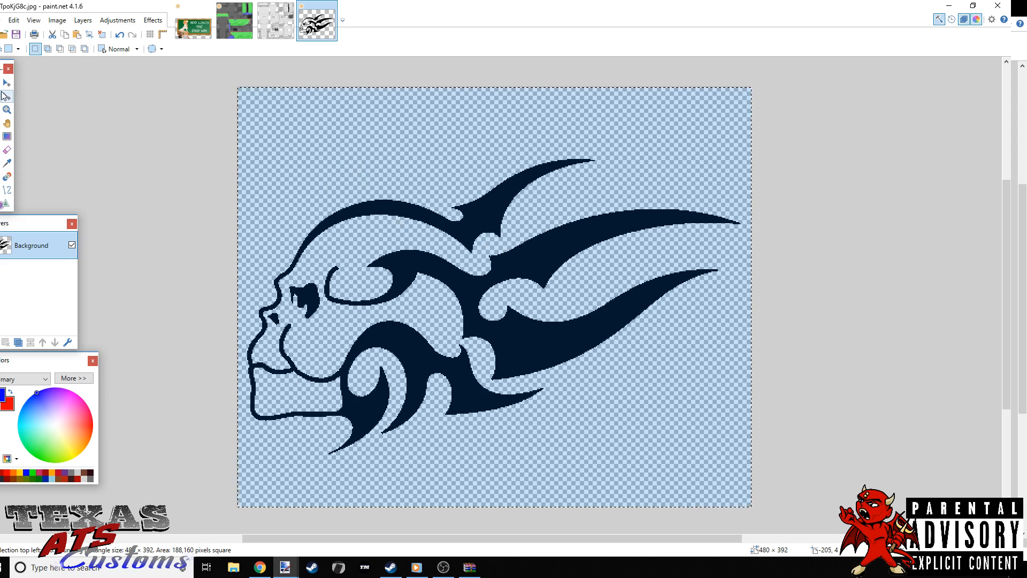
{"action": "left_click", "coordinate": [130, 140]}
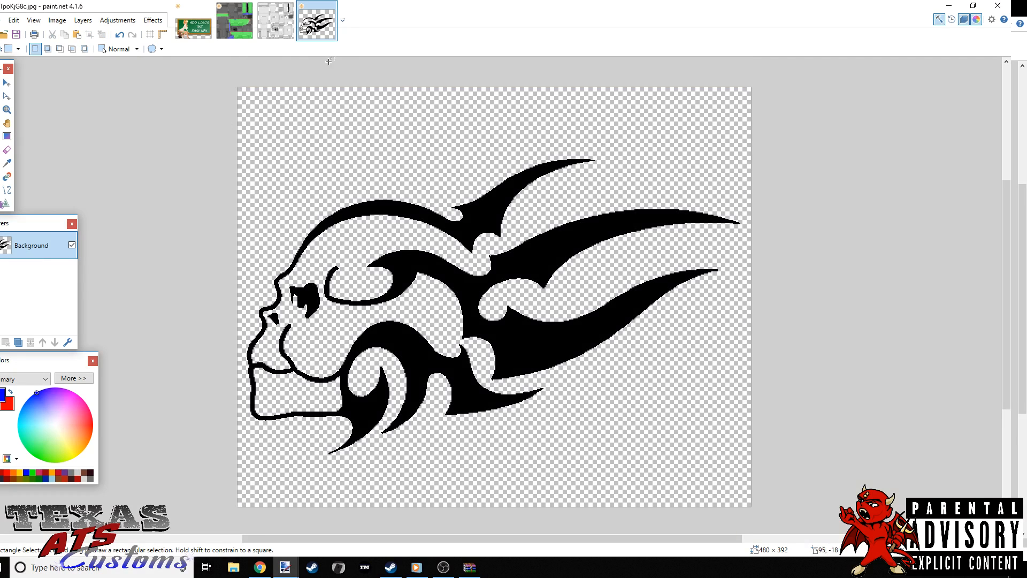
{"action": "left_click", "coordinate": [234, 20]}
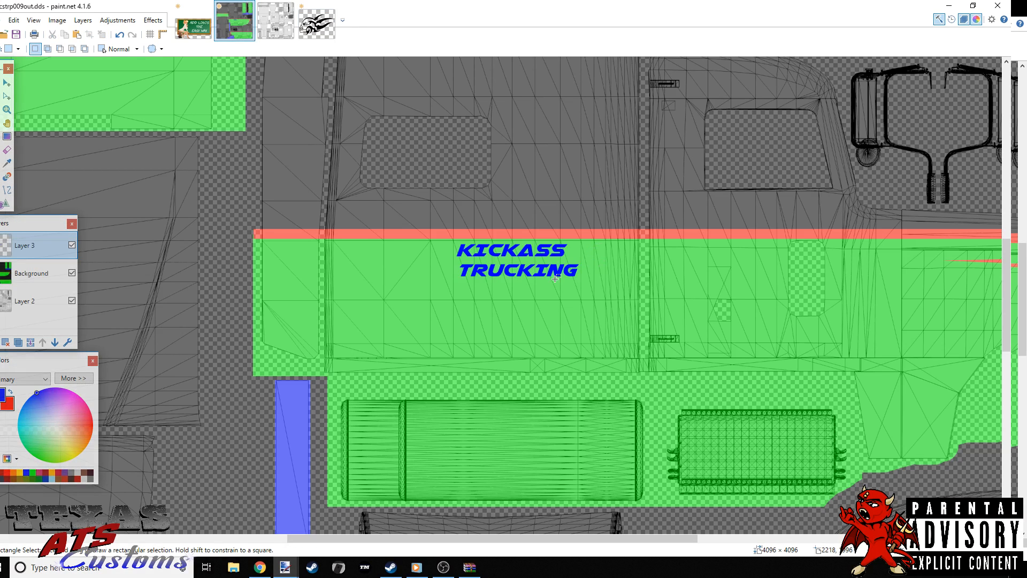
{"action": "left_click", "coordinate": [317, 23]}
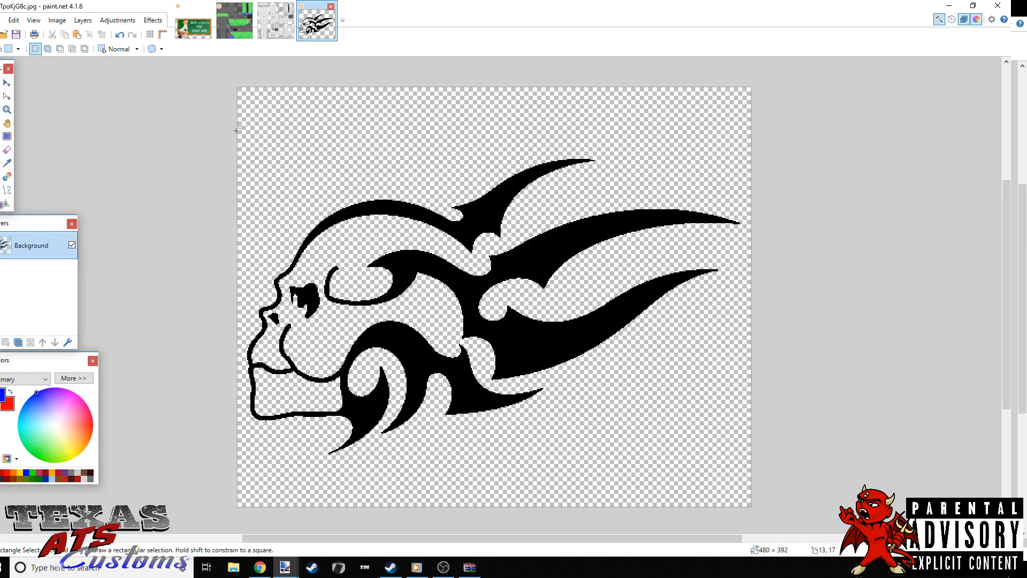
- Swap the primary and secondary colours and fill every black part of the skull, including eye and nose, with red
{"action": "key", "text": "f"}
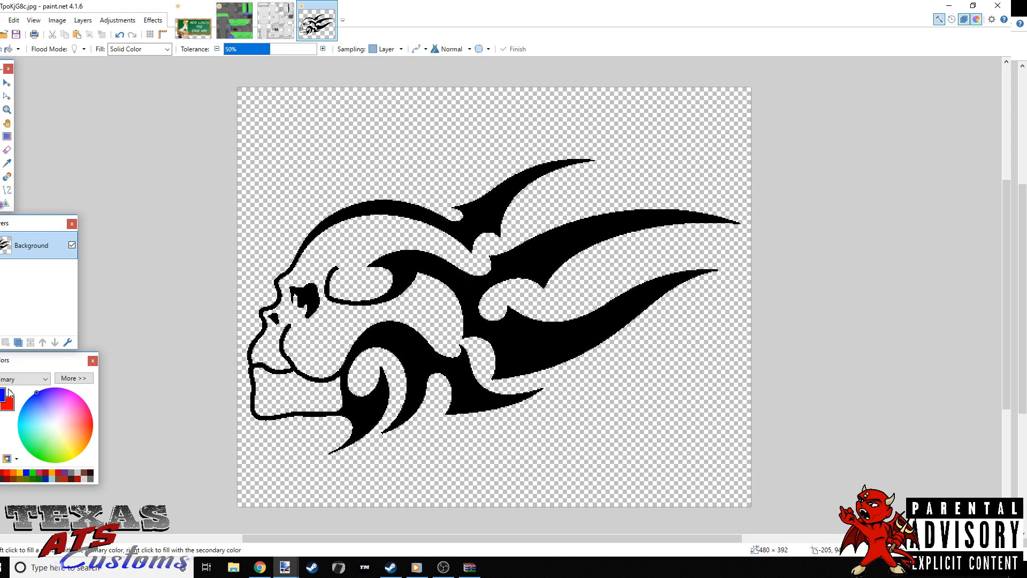
{"action": "key", "text": "x"}
{"action": "left_click", "coordinate": [517, 267]}
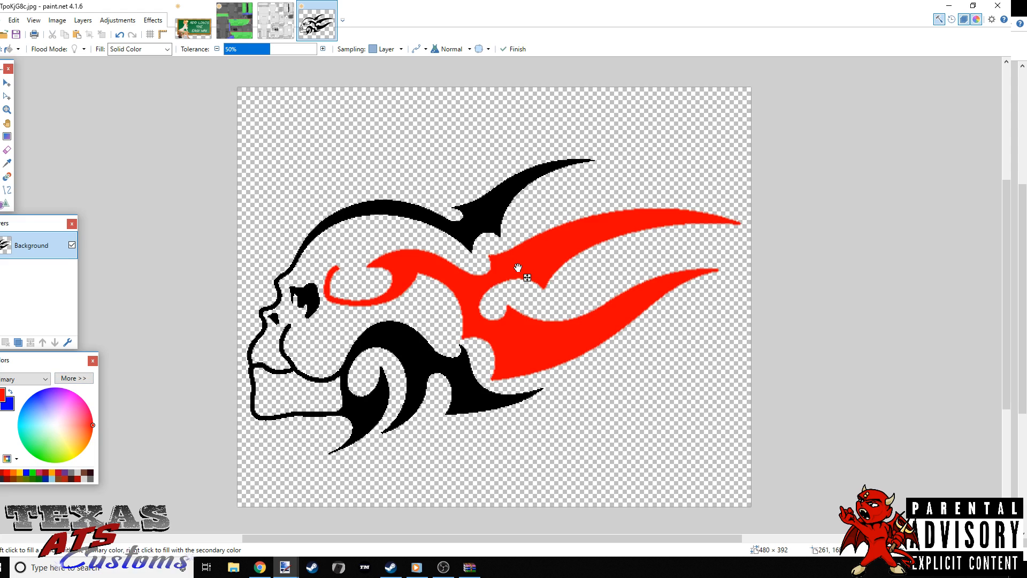
{"action": "left_click", "coordinate": [487, 212]}
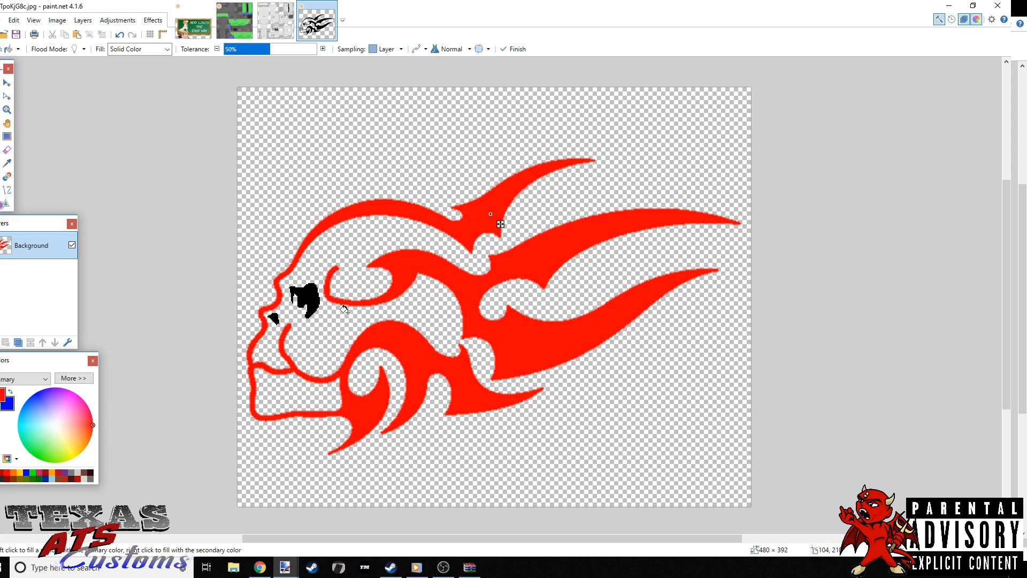
{"action": "left_click", "coordinate": [305, 294]}
{"action": "left_click", "coordinate": [271, 317]}
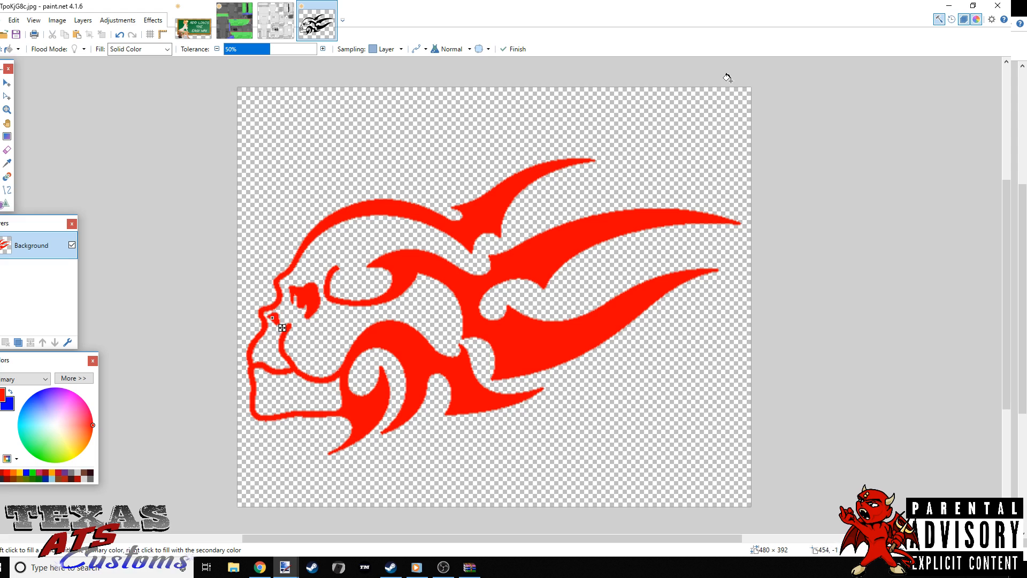
- Copy the entire red skull image and paste it onto a new layer in the ccstrp009out skin texture
{"action": "key", "text": "s"}
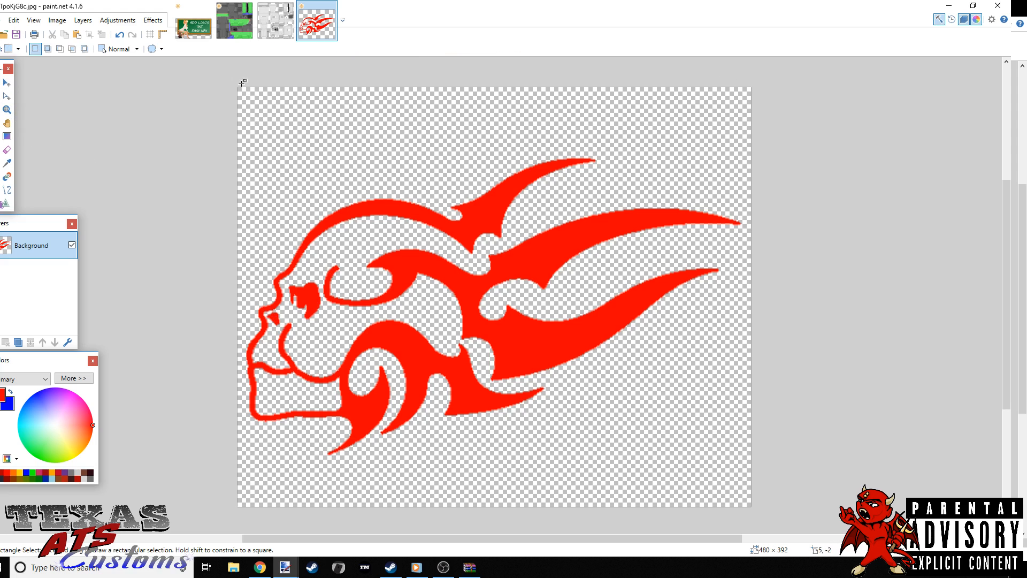
{"action": "left_click_drag", "start_coordinate": [237, 81], "coordinate": [936, 448]}
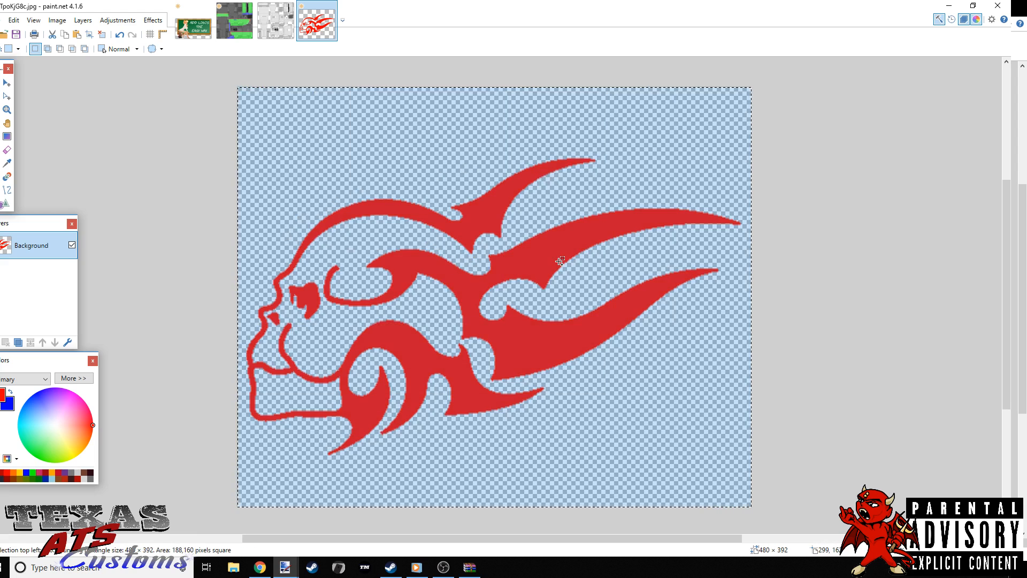
{"action": "left_click", "coordinate": [238, 27]}
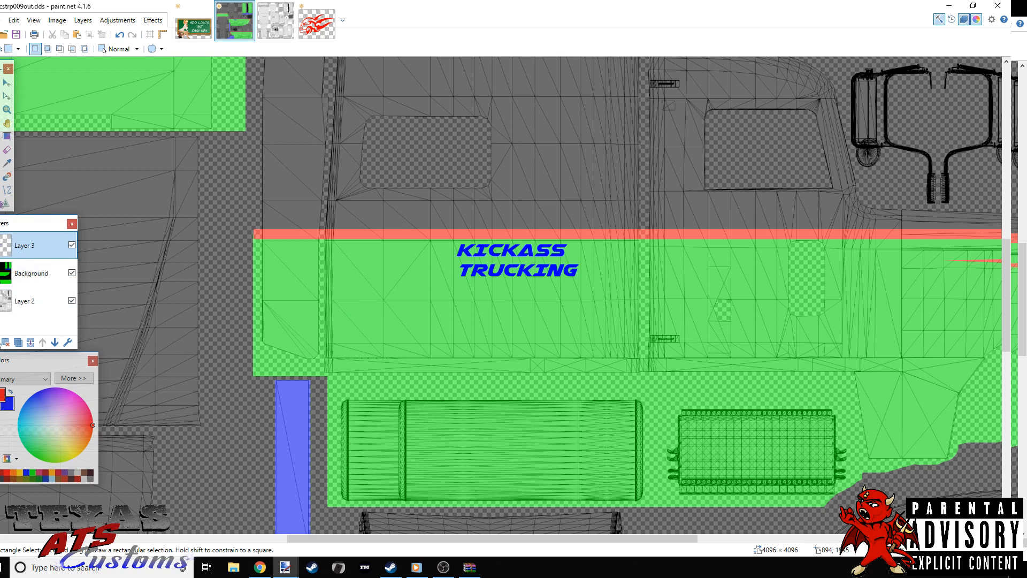
{"action": "left_click", "coordinate": [4, 343]}
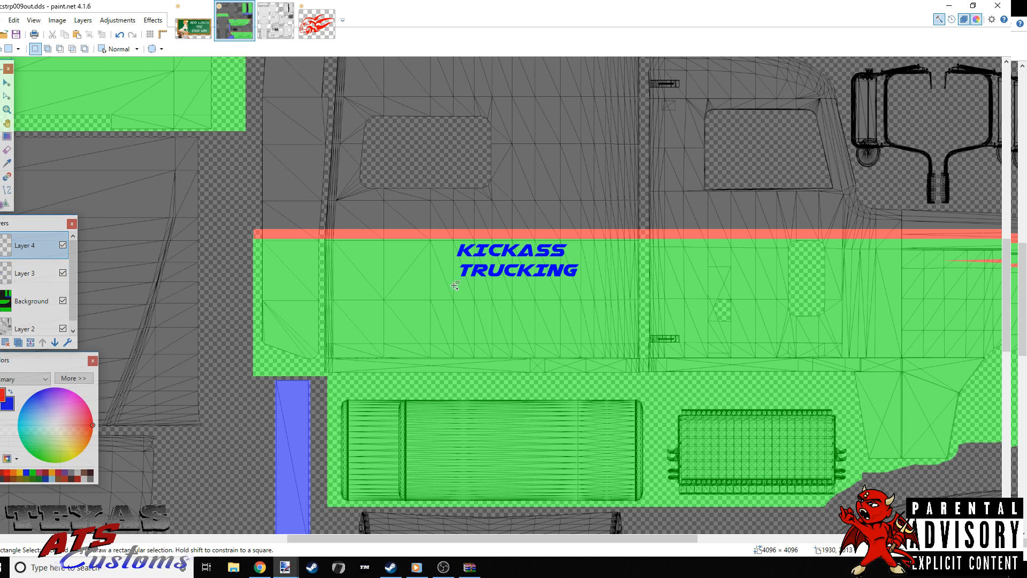
{"action": "key", "text": "ctrl+v"}
- Shrink the pasted skull to about 301 × 230 pixels and place it directly below the "KICKASS TRUCKING" text on the cab side
{"action": "left_click_drag", "start_coordinate": [127, 156], "coordinate": [542, 363]}
{"action": "left_click_drag", "start_coordinate": [572, 403], "coordinate": [506, 345]}
{"action": "left_click_drag", "start_coordinate": [437, 310], "coordinate": [493, 306]}
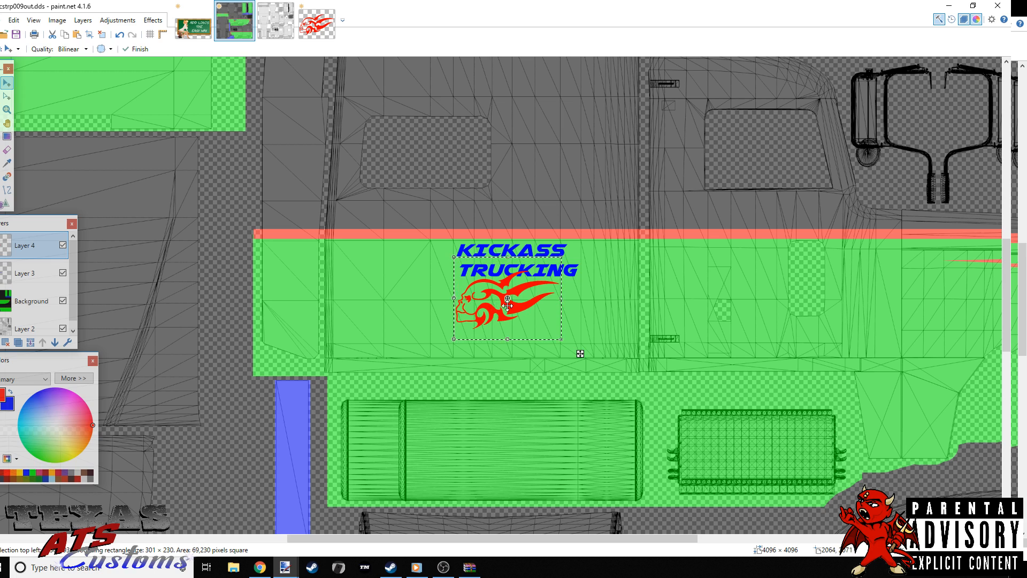
{"action": "mouse_move", "coordinate": [536, 295]}
{"action": "left_mouse_down"}
{"action": "mouse_move", "coordinate": [550, 290]}
{"action": "mouse_move", "coordinate": [541, 304]}
{"action": "left_mouse_up"}
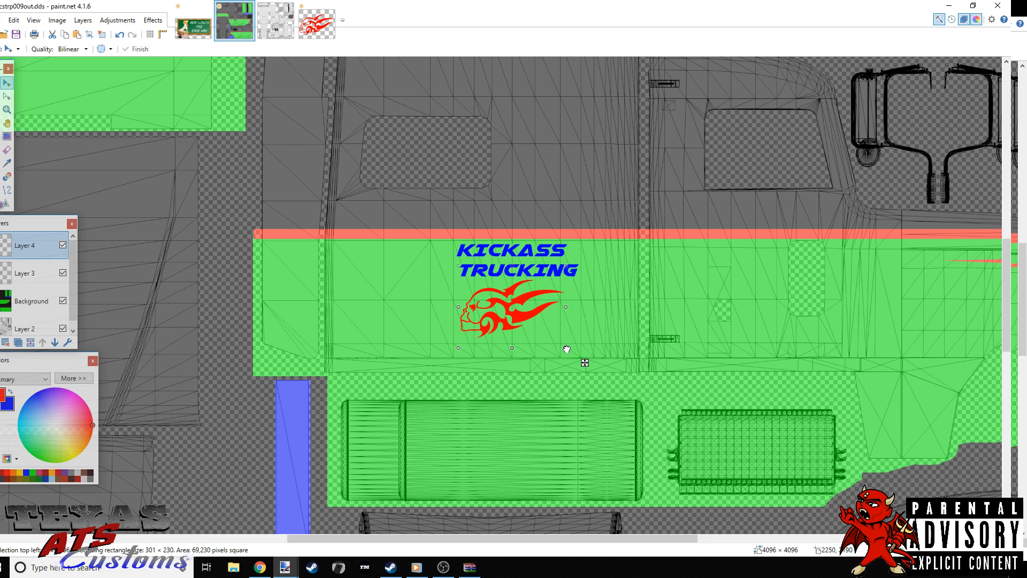
- Enlarge the pasted skull to about 320 × 263 pixels and position it beneath the "KICKASS TRUCKING" text
{"action": "left_click_drag", "start_coordinate": [565, 348], "coordinate": [573, 361]}
{"action": "left_click_drag", "start_coordinate": [539, 326], "coordinate": [541, 325]}
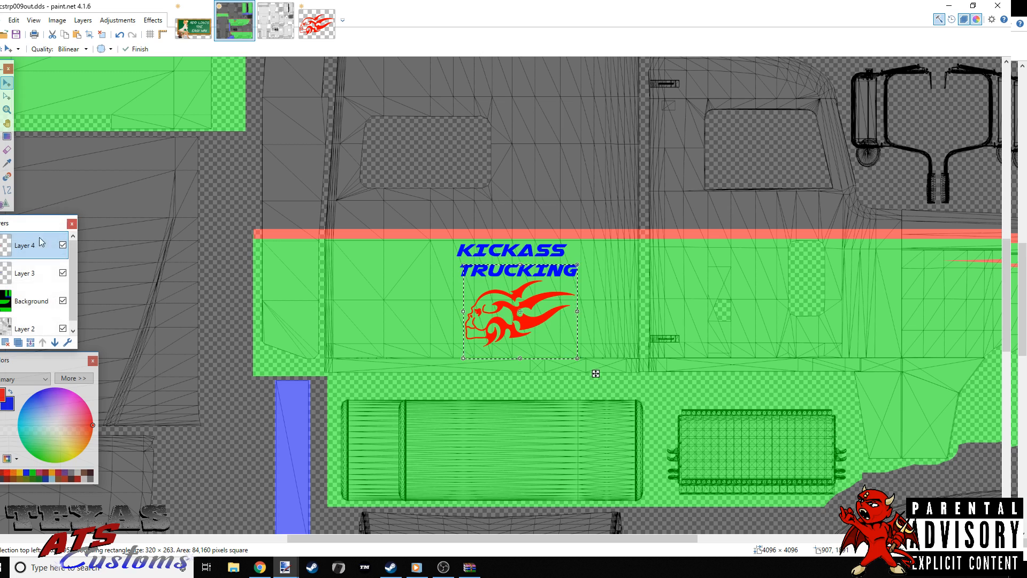
- Select an area of about 430 × 429 pixels around the text and skull, and merge Layer 4 down into Layer 3
{"action": "key", "text": "s"}
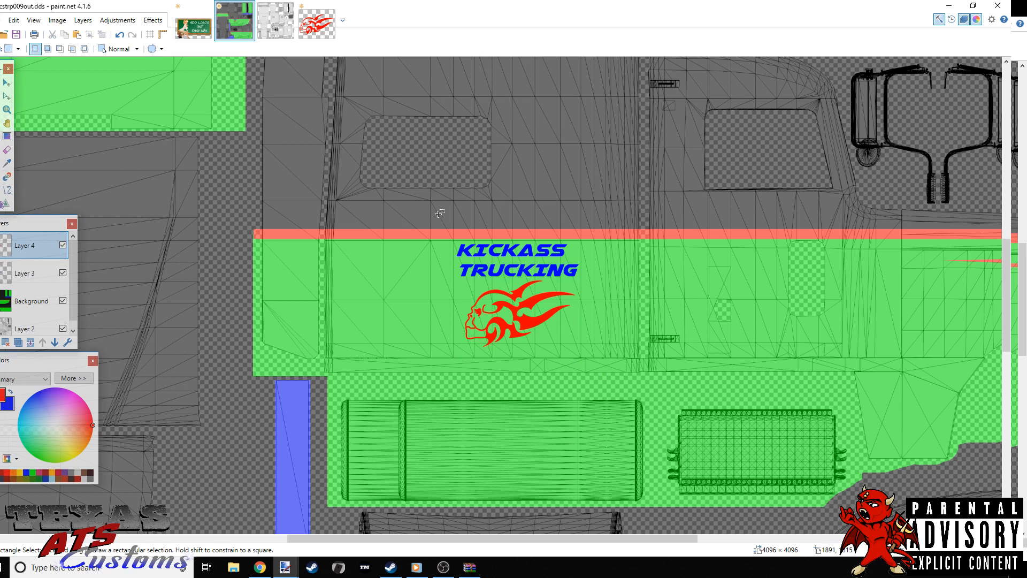
{"action": "left_click_drag", "start_coordinate": [439, 215], "coordinate": [593, 367]}
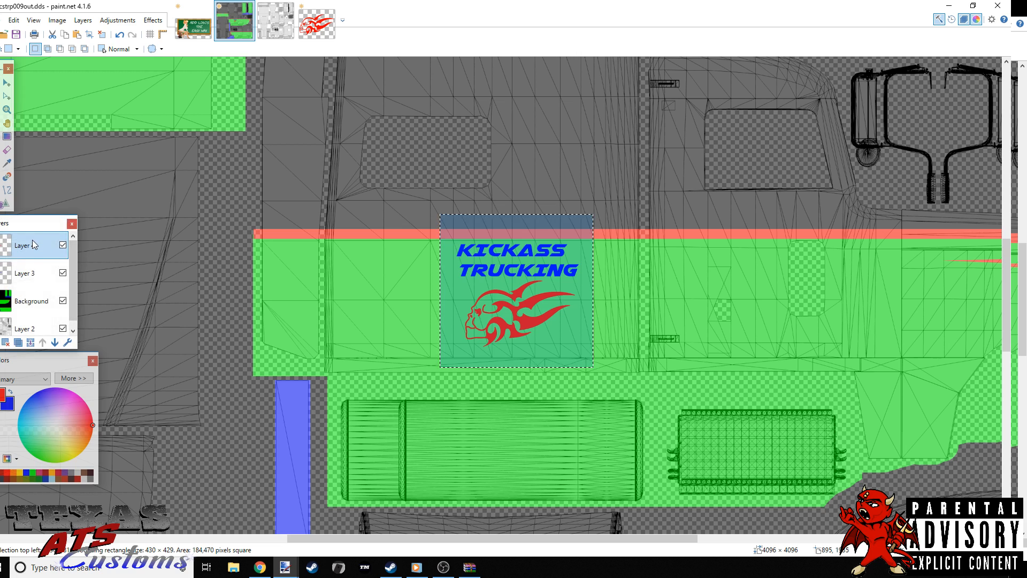
{"action": "left_click", "coordinate": [31, 343]}
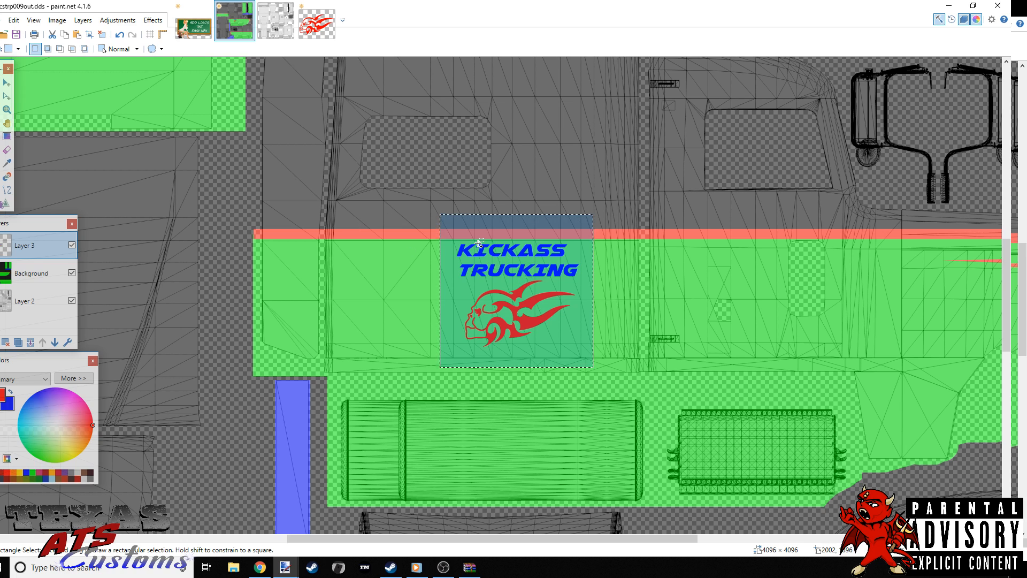
- Paste a copy of the selected text and skull and place it below the red stripe on the opposite cab side
{"action": "key", "text": "ctrl+v"}
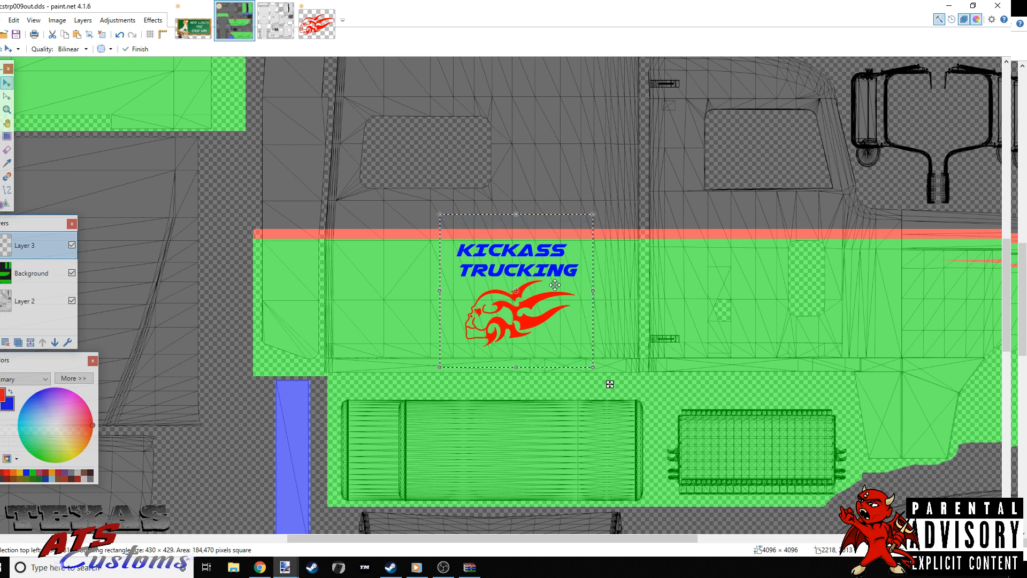
{"action": "left_click_drag", "start_coordinate": [555, 284], "coordinate": [747, 314]}
{"action": "scroll", "coordinate": [593, 313], "scroll_direction": "up", "scroll_amount": 3}
{"action": "scroll", "coordinate": [593, 312], "scroll_direction": "down", "scroll_amount": 3}
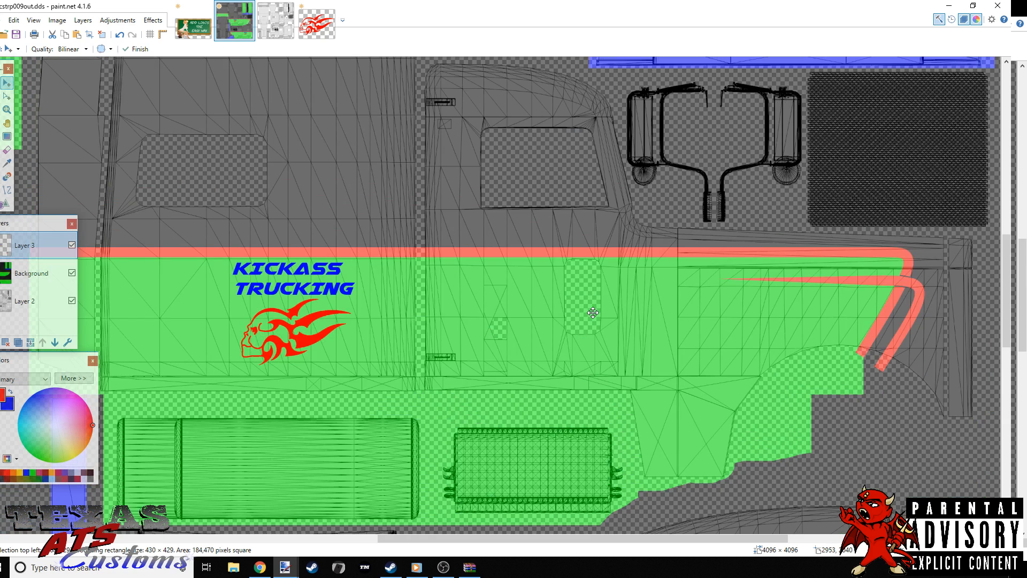
{"action": "scroll", "coordinate": [593, 313], "scroll_direction": "up", "scroll_amount": 2}
{"action": "scroll", "coordinate": [593, 312], "scroll_direction": "down", "scroll_amount": 1}
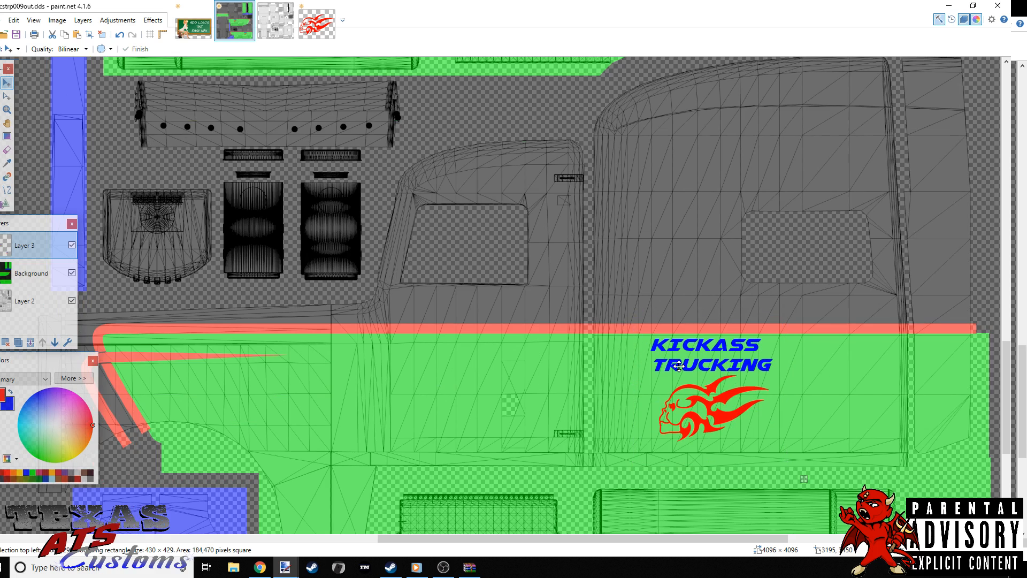
{"action": "scroll", "coordinate": [539, 334], "scroll_direction": "up", "scroll_amount": 5}
{"action": "scroll", "coordinate": [540, 333], "scroll_direction": "down", "scroll_amount": 5}
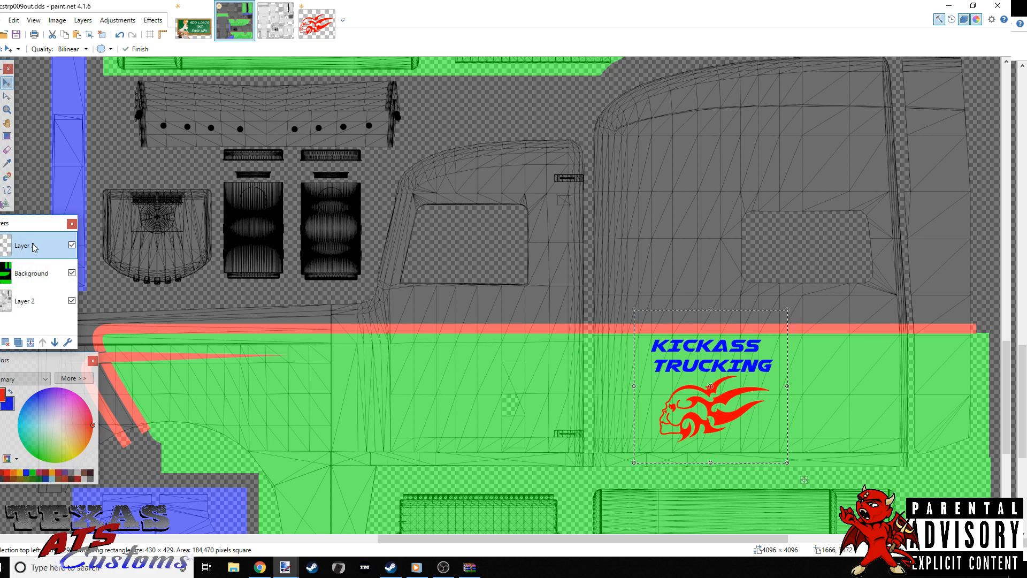
- Delete the wireframe template Layer 2 and set the Background layer's opacity to 255
{"action": "left_click", "coordinate": [45, 302]}
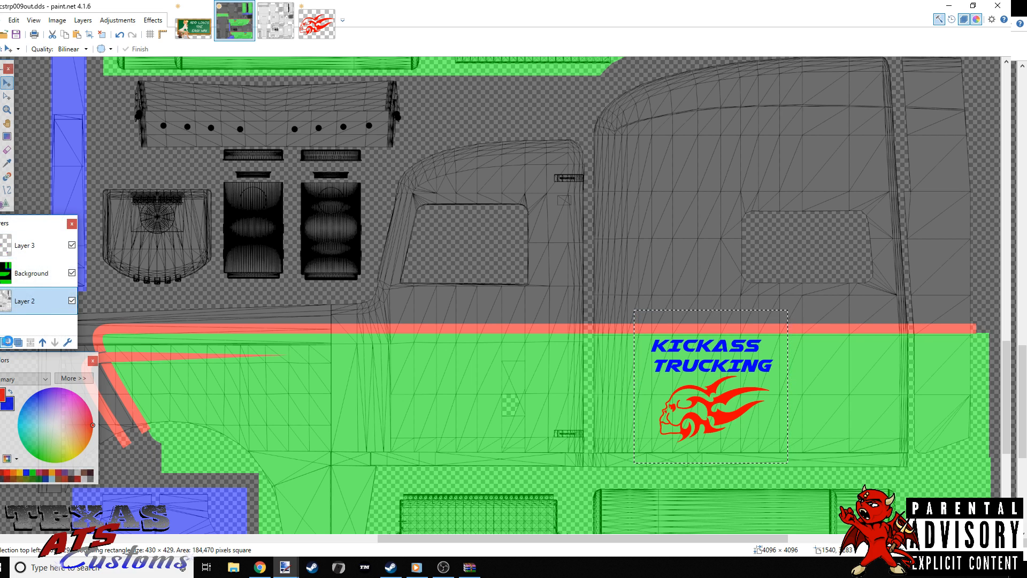
{"action": "left_click", "coordinate": [9, 345]}
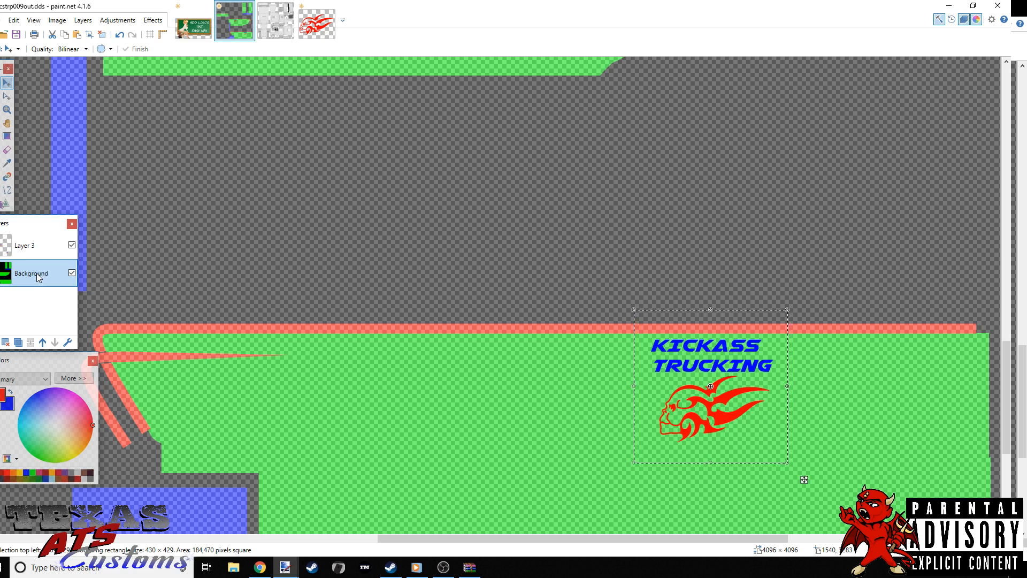
{"action": "double_click", "coordinate": [37, 277]}
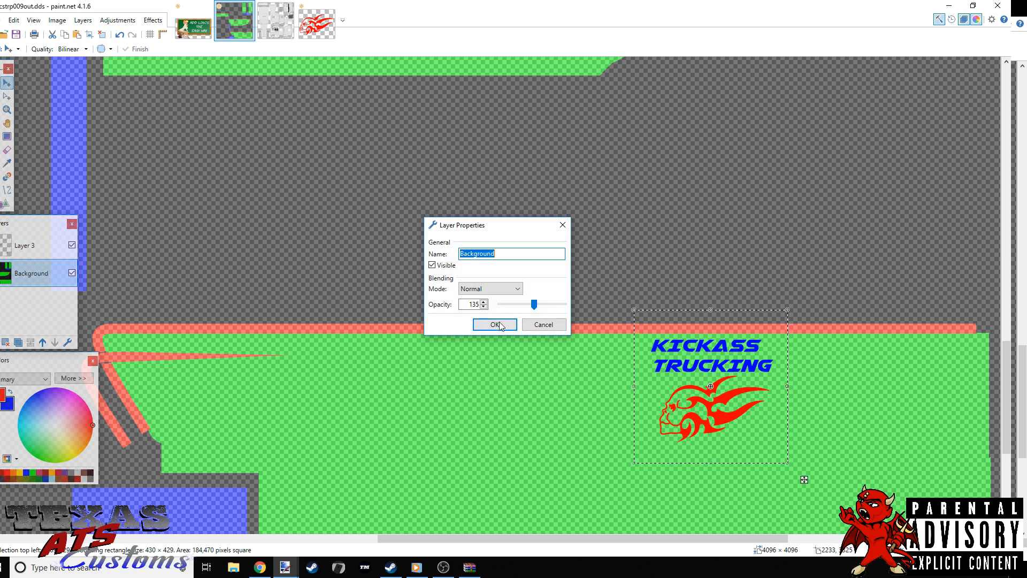
{"action": "left_click_drag", "start_coordinate": [533, 303], "coordinate": [588, 315]}
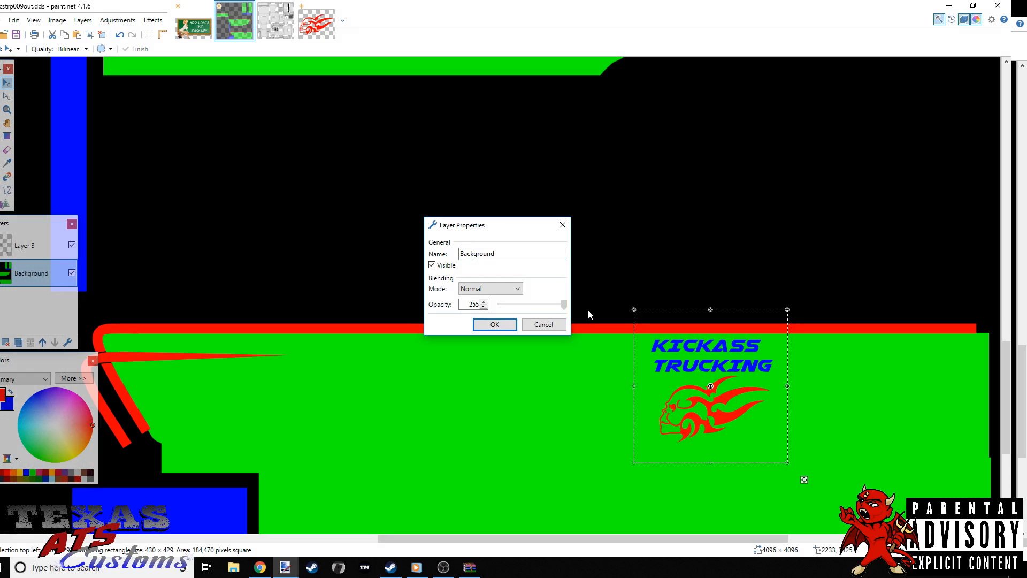
{"action": "left_click", "coordinate": [495, 324]}
- Merge Layer 3 down into the Background layer and clear the selection
{"action": "left_click", "coordinate": [27, 247]}
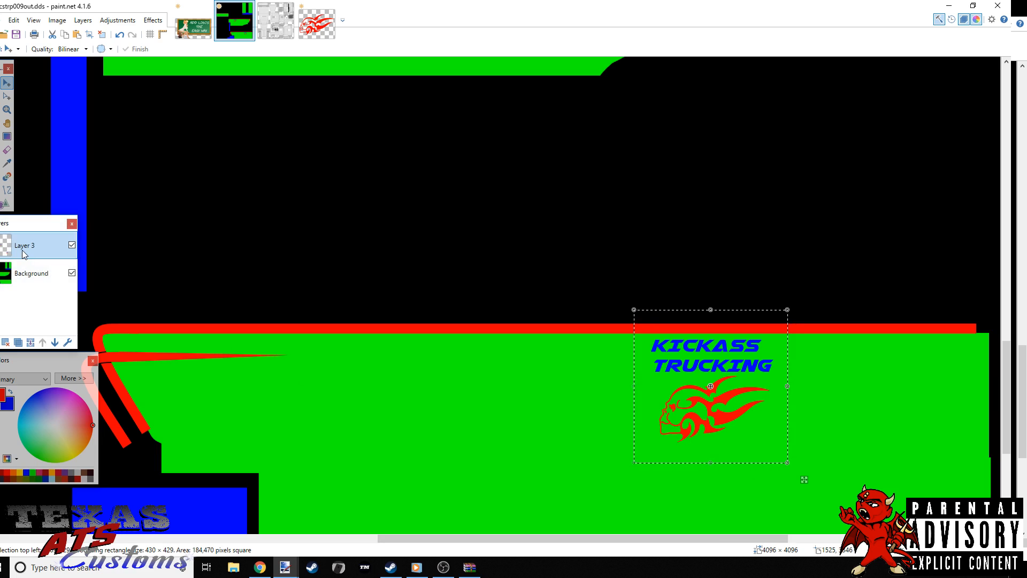
{"action": "left_click", "coordinate": [30, 343]}
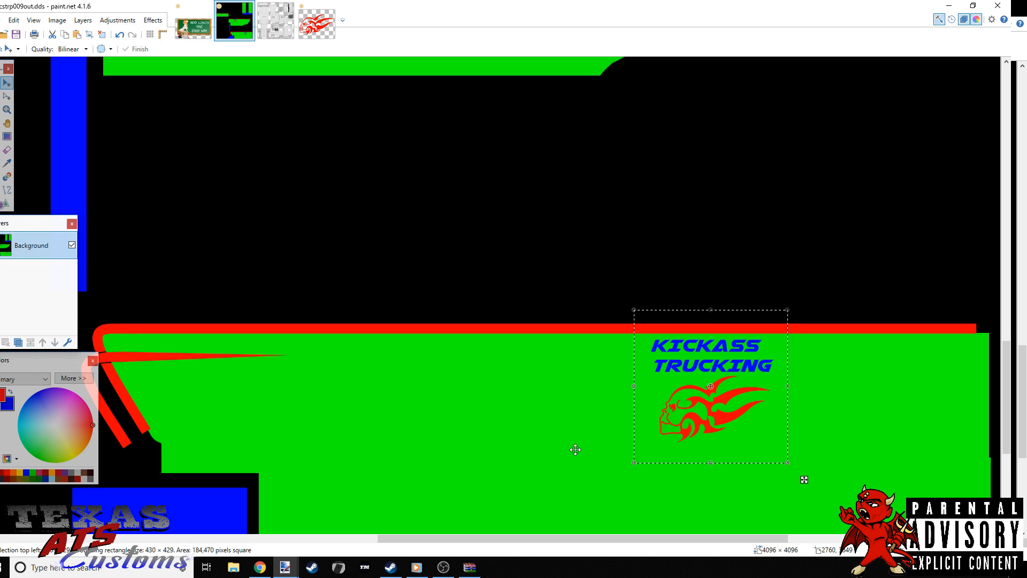
{"action": "key", "text": "ctrl+b"}
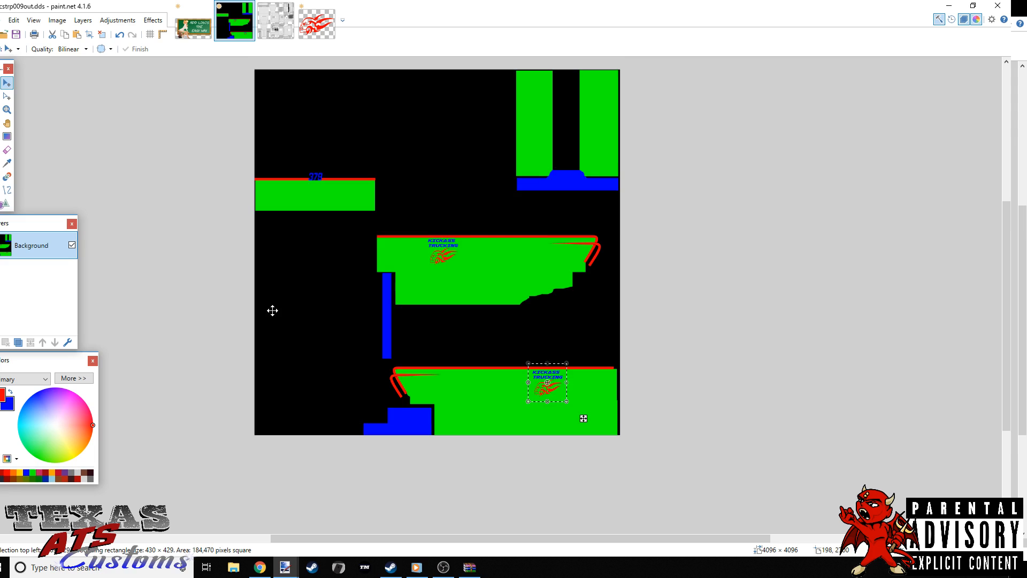
{"action": "key", "text": "s"}
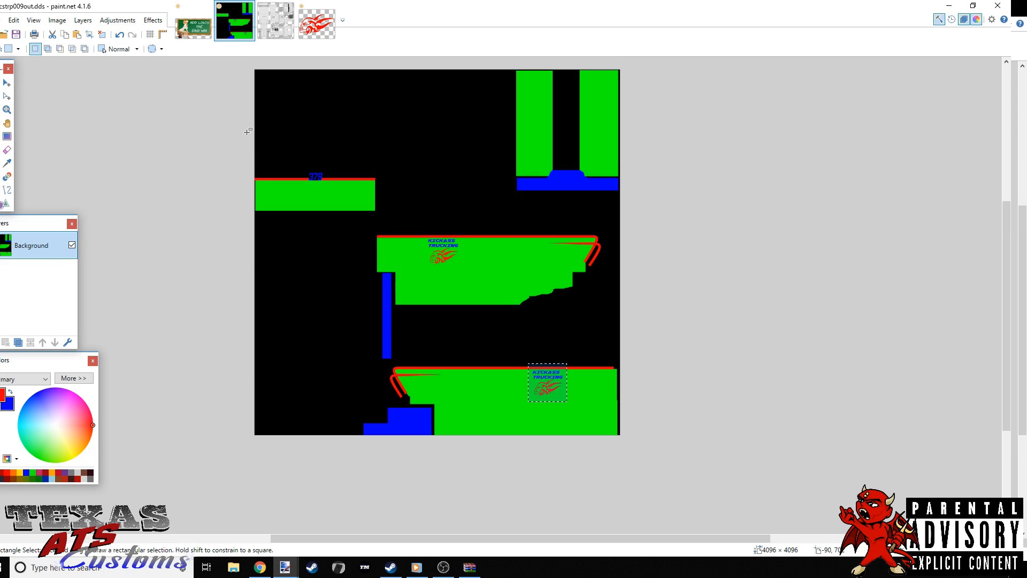
{"action": "key", "text": "ctrl+d"}
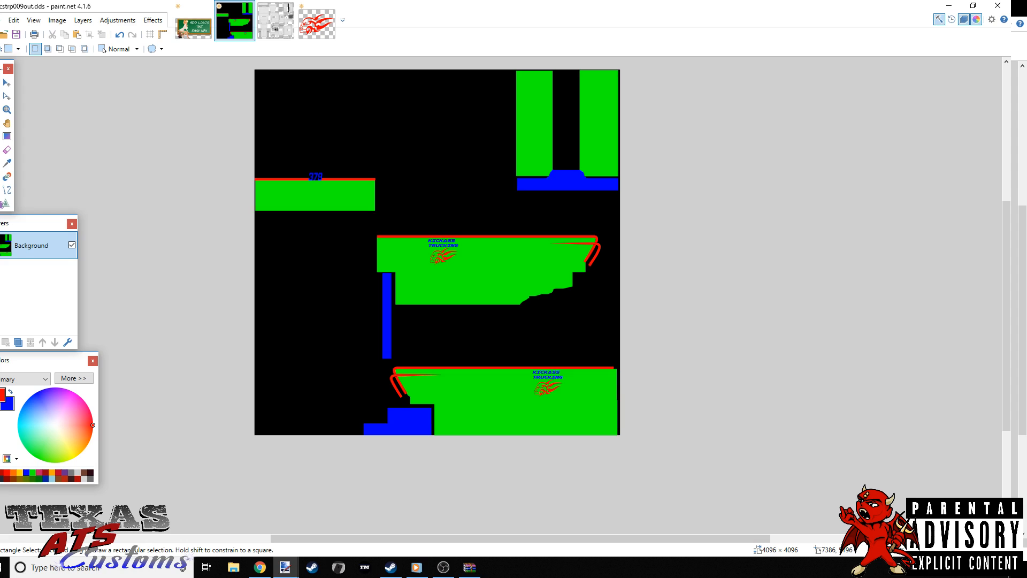
- Examine the stripes, the 379 lettering, and the text and skull logos on both cab sides of the flattened skin
{"action": "key", "text": "ctrl+plus"}
{"action": "key", "text": "ctrl+plus"}
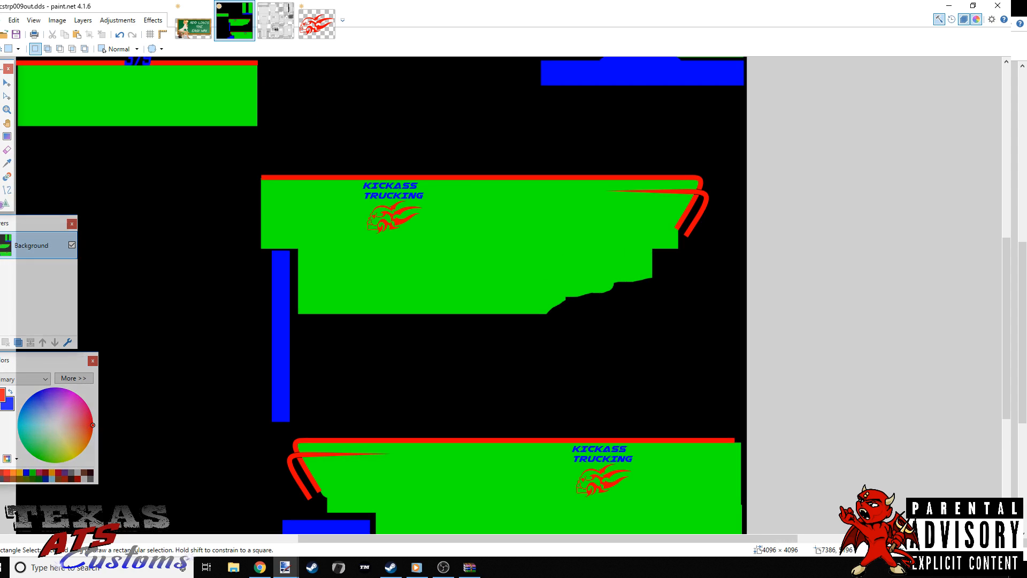
{"action": "scroll", "coordinate": [633, 473], "scroll_direction": "down", "scroll_amount": 1}
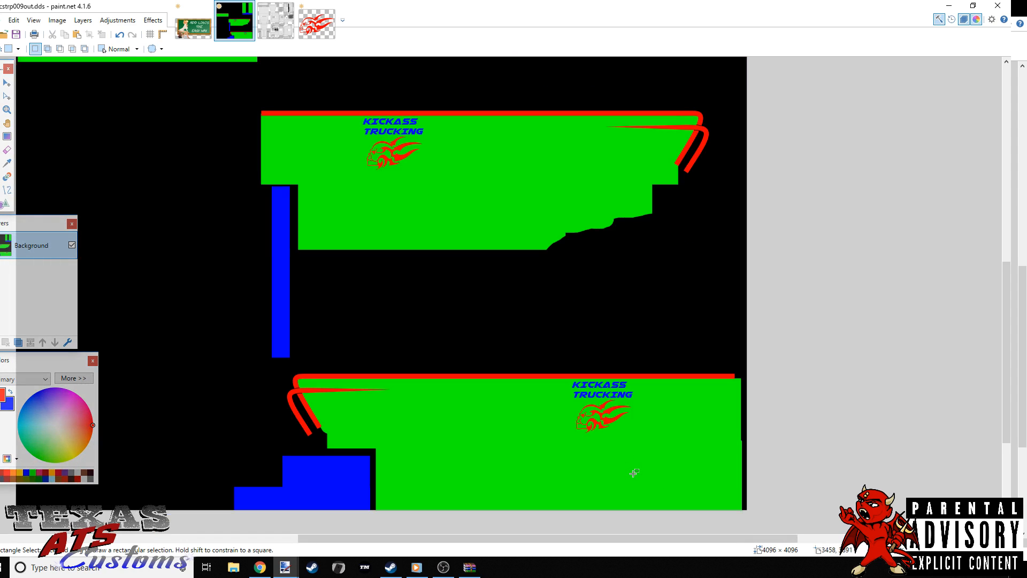
{"action": "scroll", "coordinate": [634, 473], "scroll_direction": "up", "scroll_amount": 1}
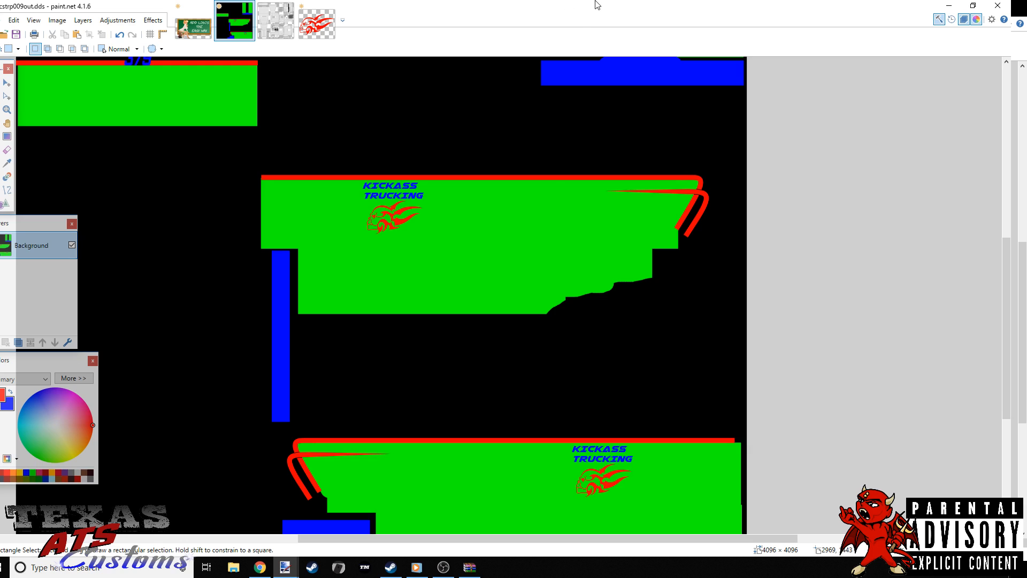
{"action": "scroll", "coordinate": [514, 229], "scroll_direction": "up", "scroll_amount": 1}
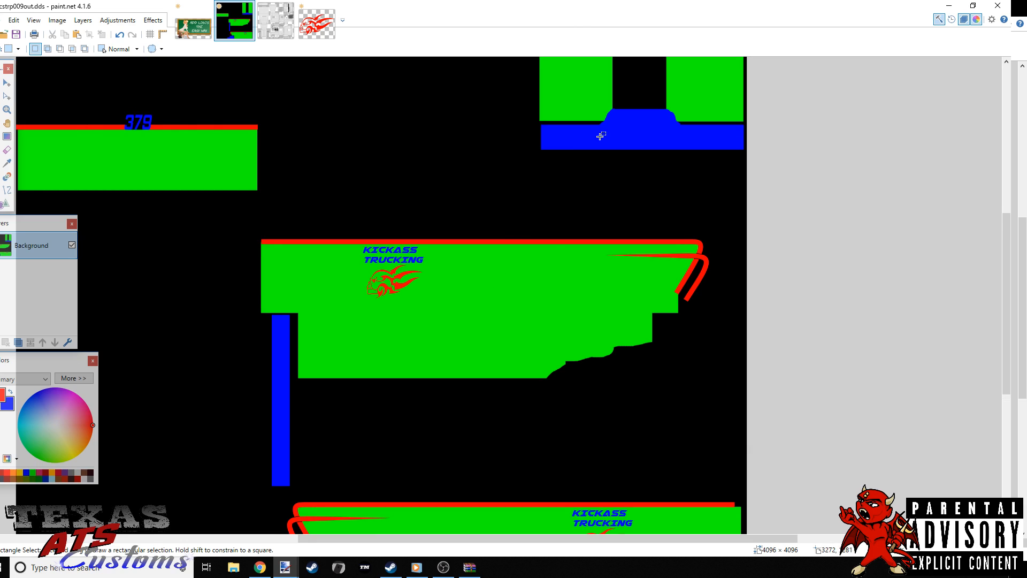
{"action": "scroll", "coordinate": [264, 350], "scroll_direction": "down", "scroll_amount": 3}
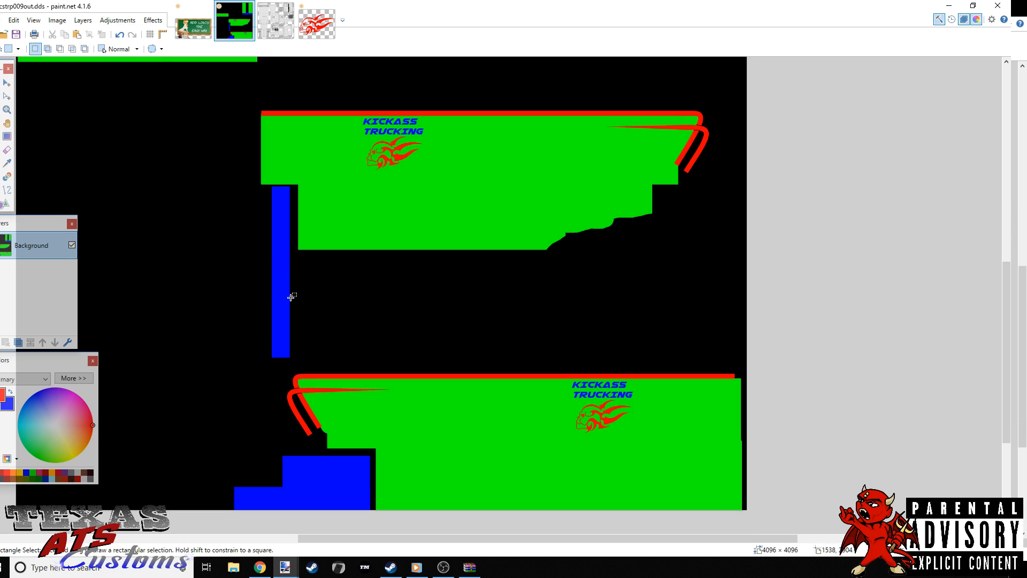
{"action": "scroll", "coordinate": [292, 297], "scroll_direction": "up", "scroll_amount": 2}
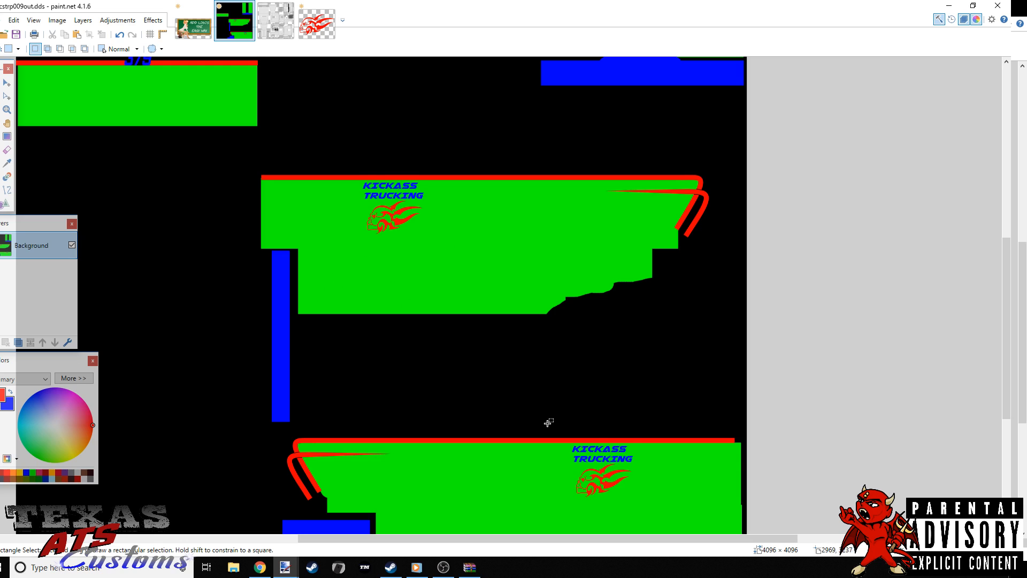
{"action": "scroll", "coordinate": [546, 420], "scroll_direction": "down", "scroll_amount": 1}
{"action": "scroll", "coordinate": [546, 420], "scroll_direction": "up", "scroll_amount": 1}
{"action": "scroll", "coordinate": [289, 342], "scroll_direction": "down", "scroll_amount": 2}
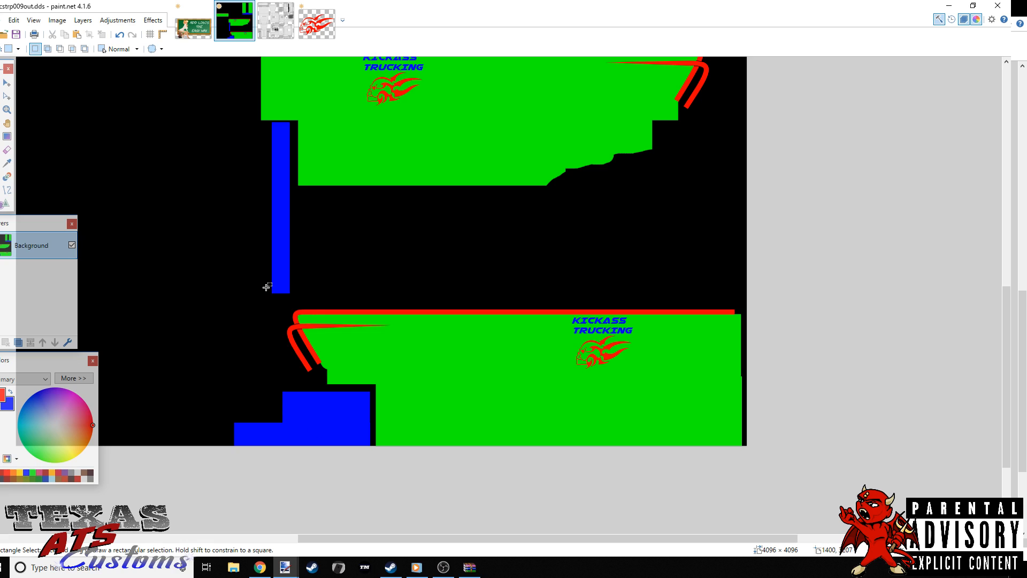
{"action": "scroll", "coordinate": [267, 287], "scroll_direction": "up", "scroll_amount": 2}
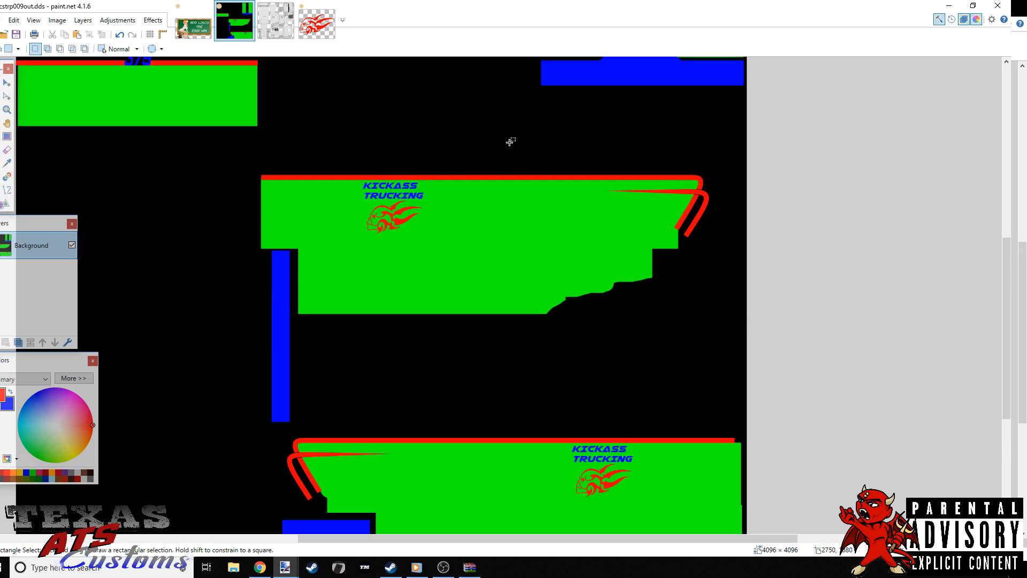
{"action": "scroll", "coordinate": [508, 142], "scroll_direction": "up", "scroll_amount": 1}
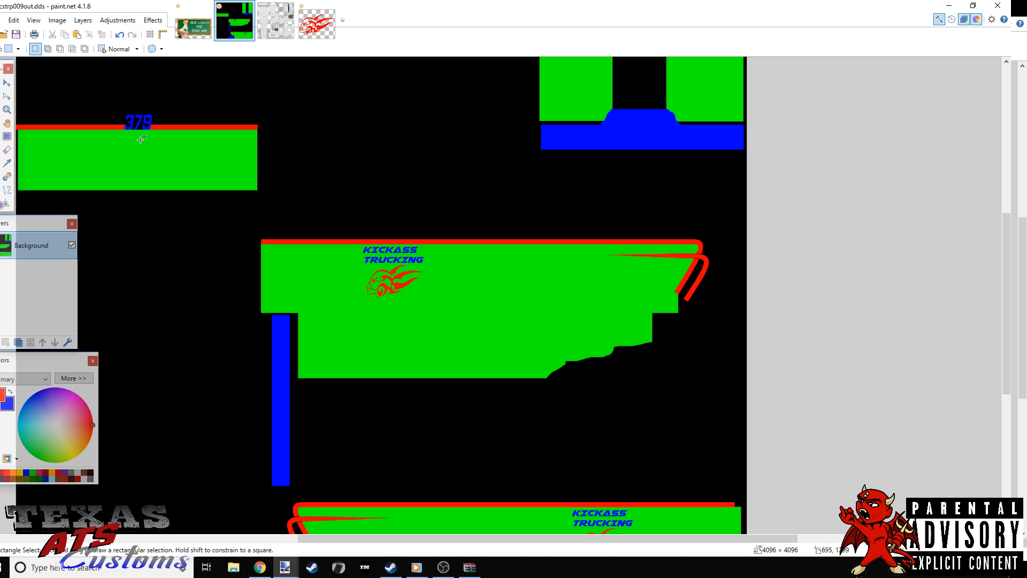
{"action": "scroll", "coordinate": [415, 249], "scroll_direction": "down", "scroll_amount": 3}
{"action": "scroll", "coordinate": [421, 248], "scroll_direction": "up", "scroll_amount": 3}
{"action": "scroll", "coordinate": [420, 245], "scroll_direction": "up", "scroll_amount": 1}
{"action": "scroll", "coordinate": [420, 245], "scroll_direction": "down", "scroll_amount": 1}
{"action": "scroll", "coordinate": [401, 293], "scroll_direction": "up", "scroll_amount": 2}
{"action": "scroll", "coordinate": [401, 293], "scroll_direction": "down", "scroll_amount": 4}
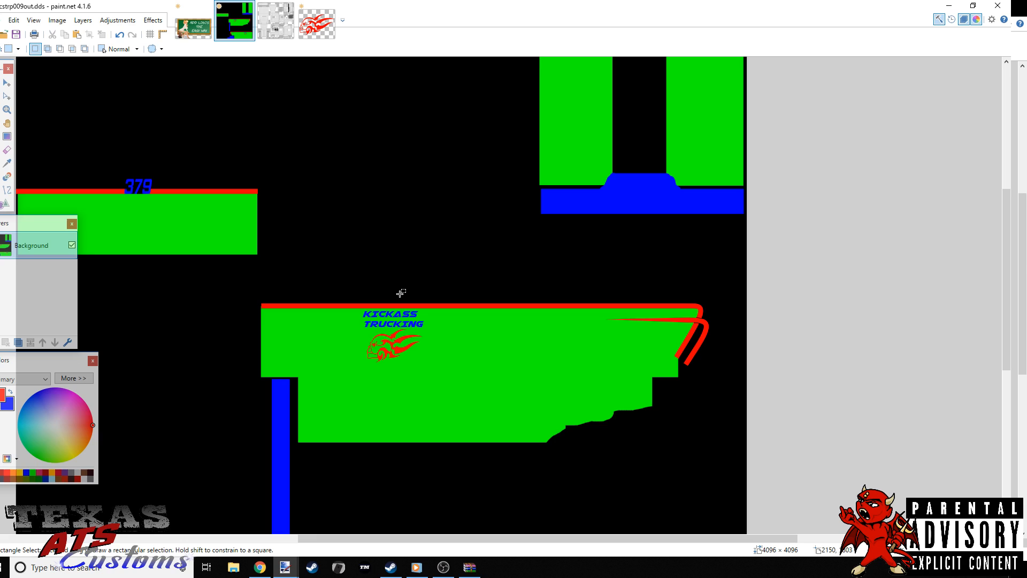
{"action": "scroll", "coordinate": [401, 294], "scroll_direction": "up", "scroll_amount": 2}
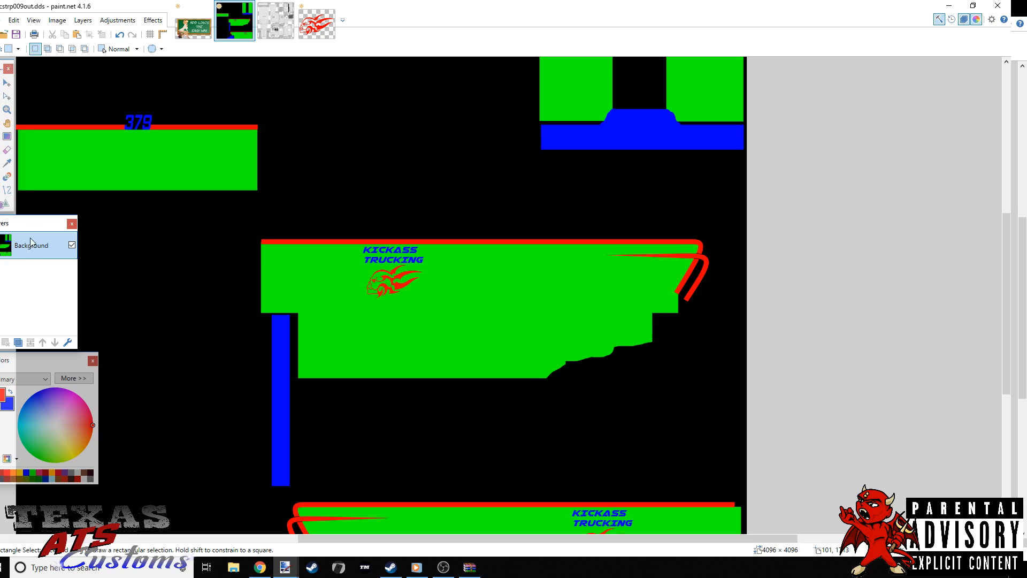
- Save the ccstrp009out.dds texture with DXT1 (Opaque/1-bit Alpha) and Cluster fit compression
{"action": "left_click", "coordinate": [2, 20]}
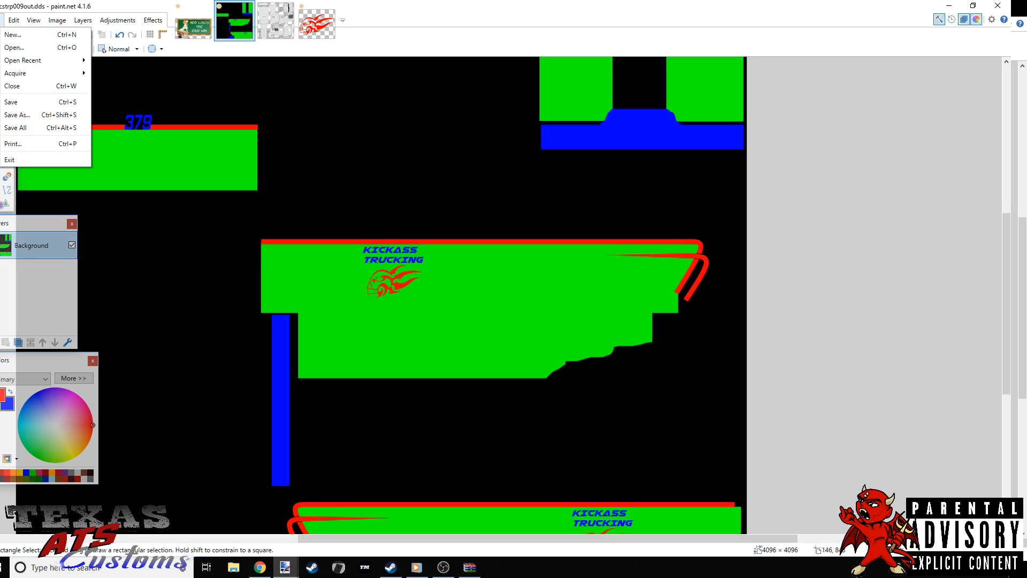
{"action": "left_click", "coordinate": [18, 102]}
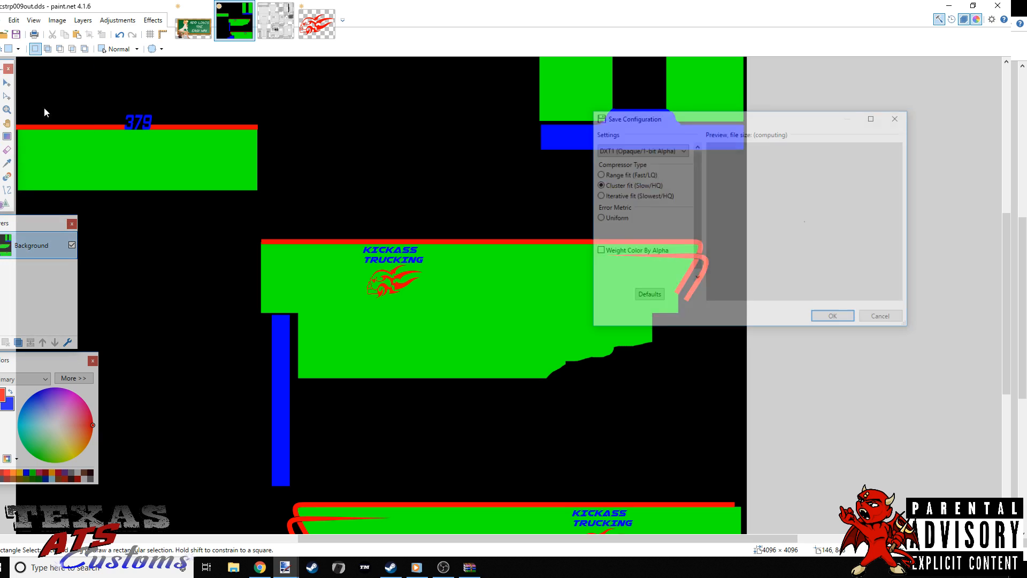
{"action": "left_click", "coordinate": [819, 320]}
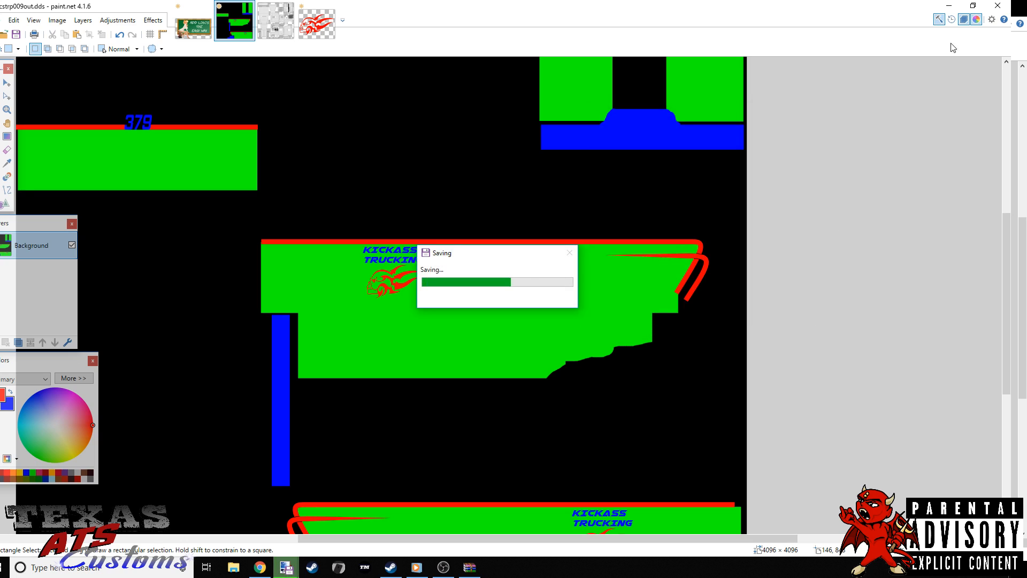
- Switch to the CC Stripe 009 Outlaw.scs archive in WinRAR and update it with the modified ccstrp009out.dds
{"action": "left_click", "coordinate": [949, 9]}
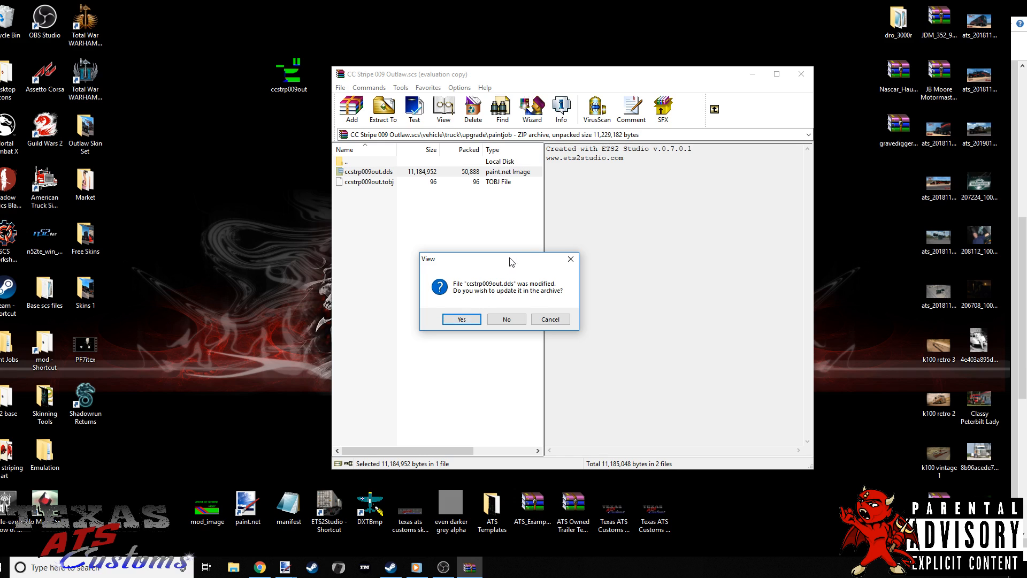
{"action": "left_click_drag", "start_coordinate": [511, 263], "coordinate": [560, 269]}
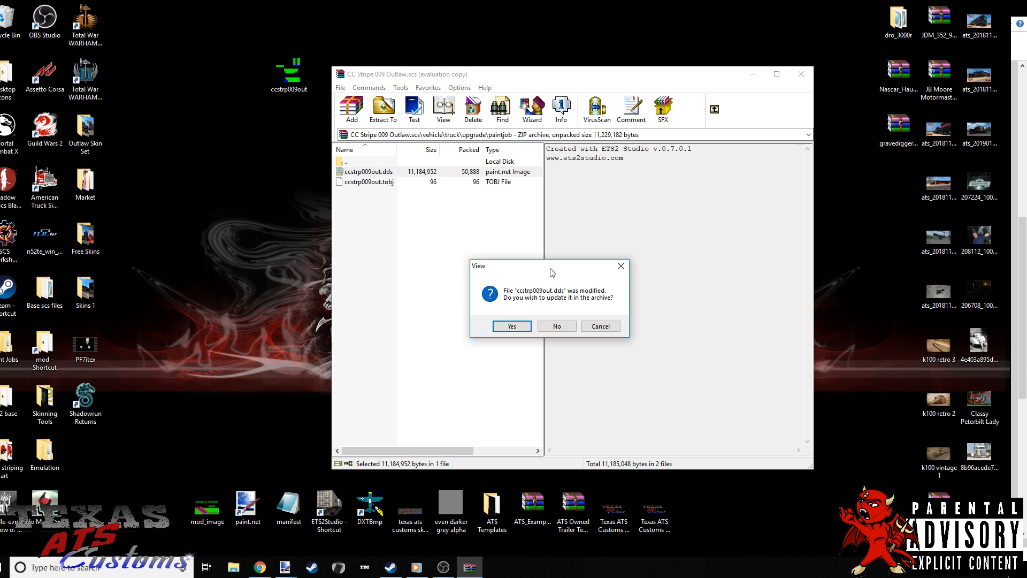
{"action": "left_click", "coordinate": [521, 325]}
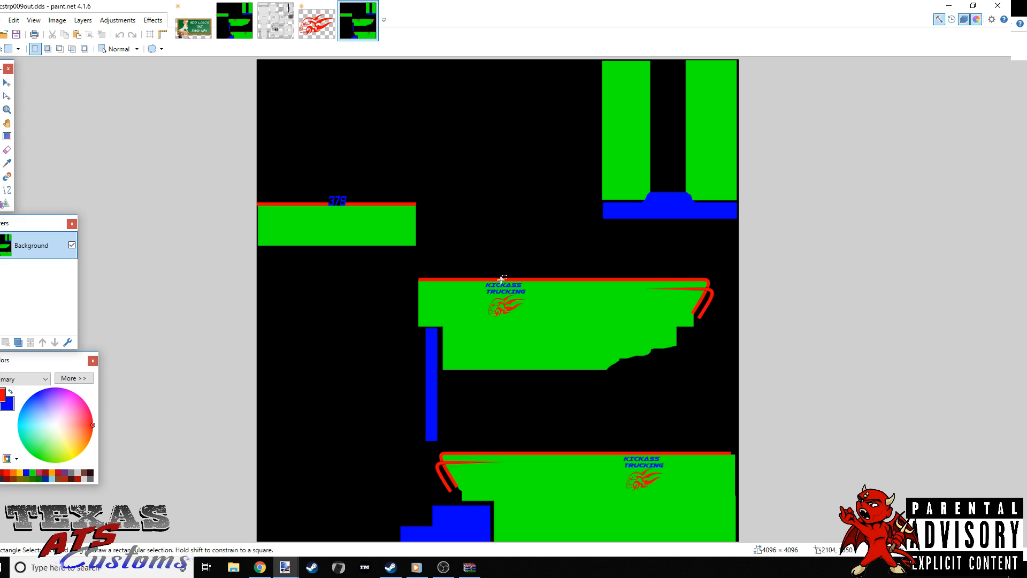
- Close the reopened copy of the skin texture and return to the original ccstrp009out image
{"action": "left_click", "coordinate": [372, 7]}
{"action": "left_click", "coordinate": [234, 20]}
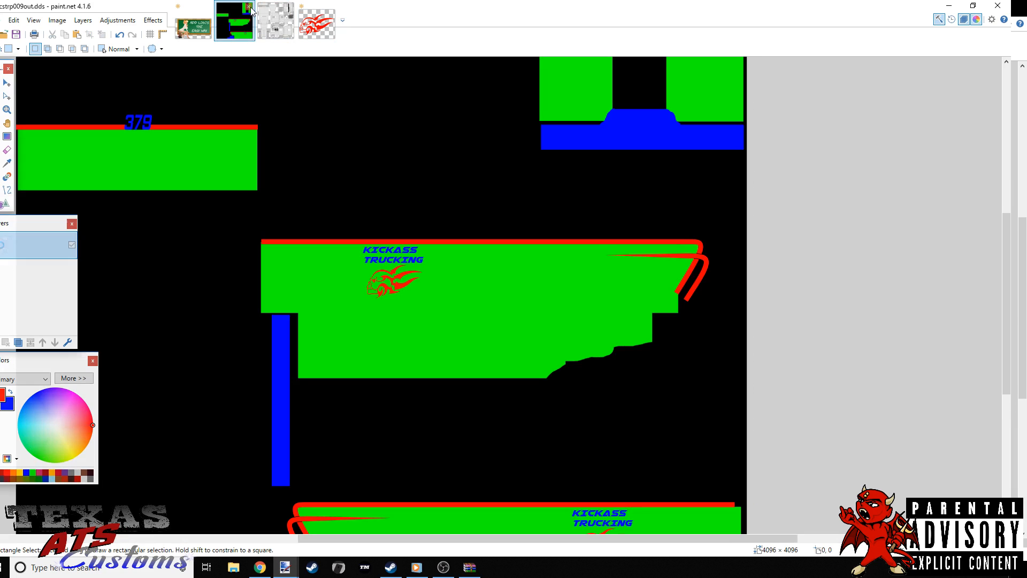
- Close the ccstrp009out image and its mod archive, and delete the extracted copy of the texture from the desktop
{"action": "left_click", "coordinate": [249, 7]}
{"action": "left_click", "coordinate": [949, 6]}
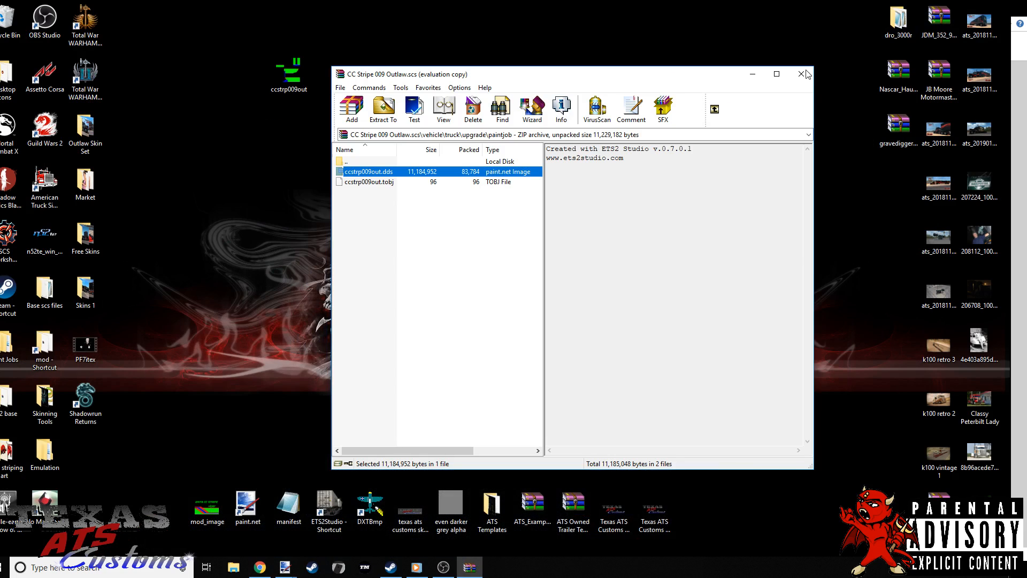
{"action": "right_click", "coordinate": [290, 64]}
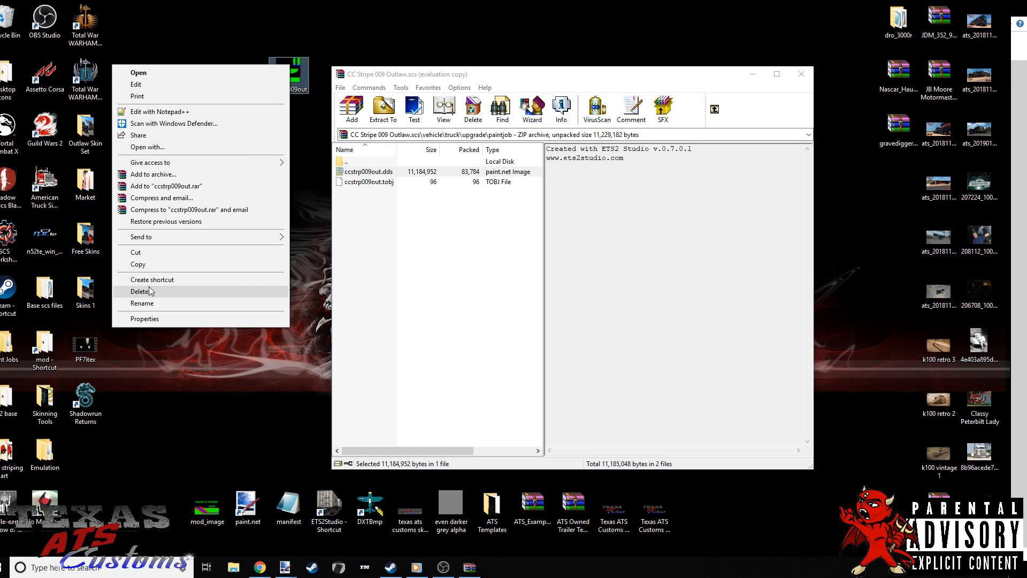
{"action": "left_click", "coordinate": [235, 292]}
{"action": "left_click", "coordinate": [801, 74]}
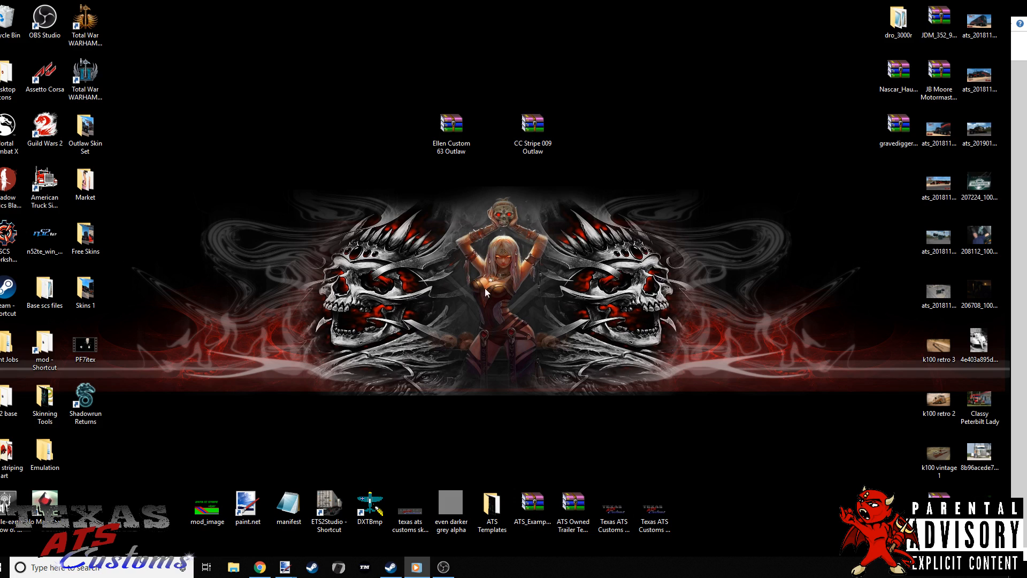
- Back in paint.net, close the 6TpoKjG8c.jpg skull logo without saving and close the ultracab.png template
{"action": "mouse_move", "coordinate": [286, 571]}
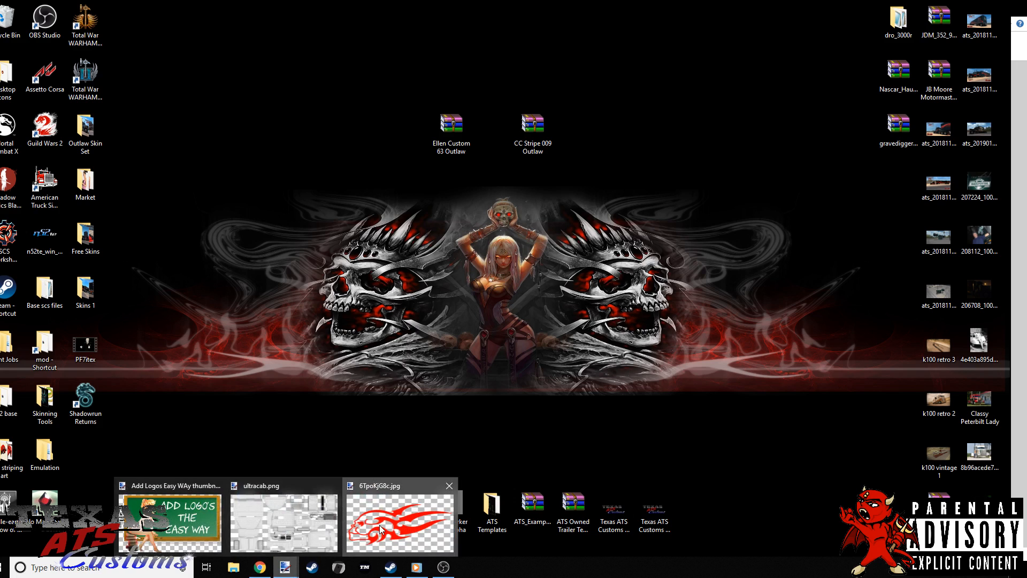
{"action": "left_click", "coordinate": [398, 522]}
{"action": "left_click", "coordinate": [289, 8]}
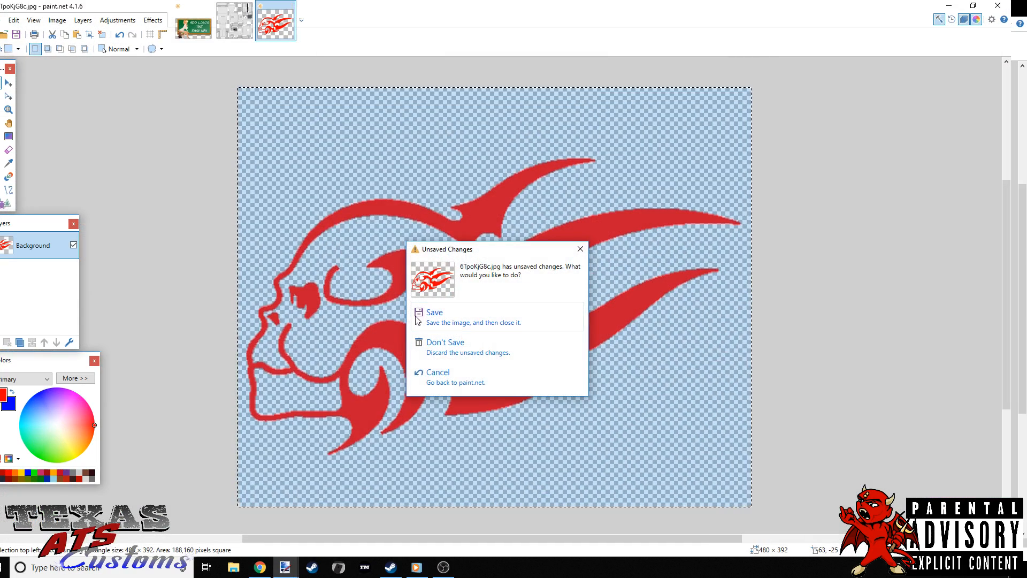
{"action": "key", "text": "Down"}
{"action": "key", "text": "Return"}
{"action": "left_click", "coordinate": [249, 6]}
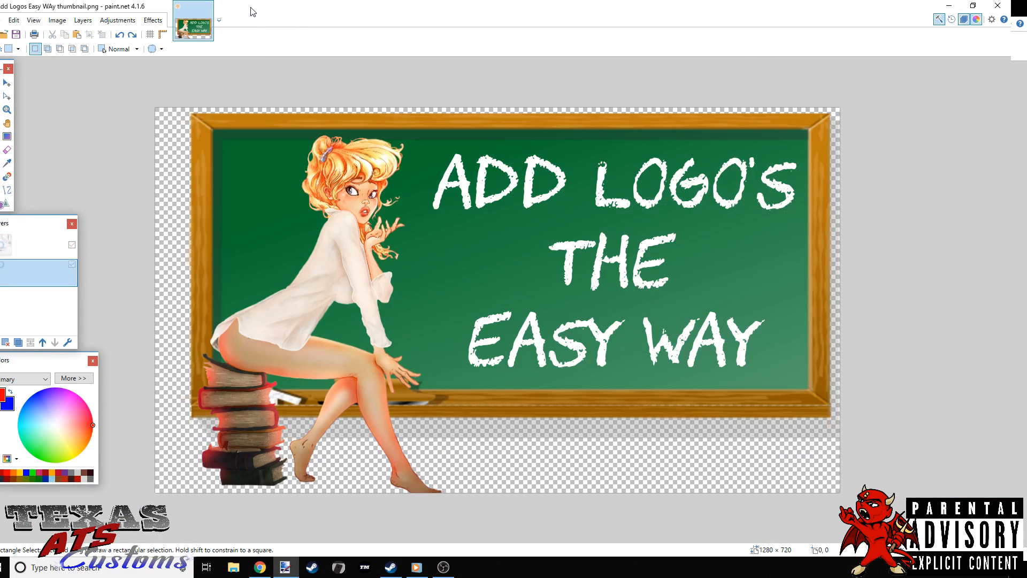
{"action": "left_click", "coordinate": [949, 5]}
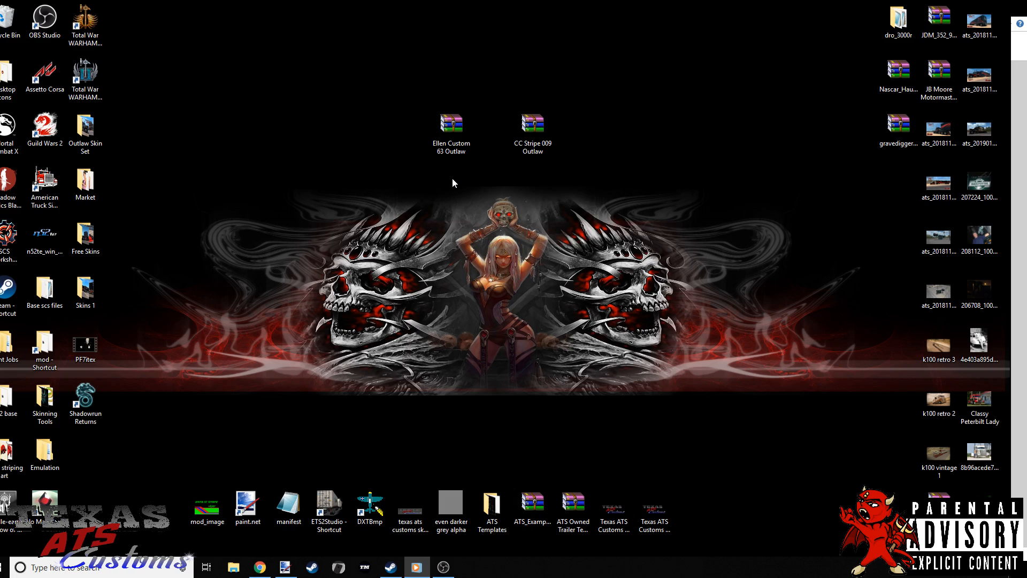
- Open Ellen Custom 63 Outlaw.scs in WinRAR and extract ellcus63out.dds from vehicle\truck\upgrade\paintjob to the desktop
{"action": "double_click", "coordinate": [455, 126]}
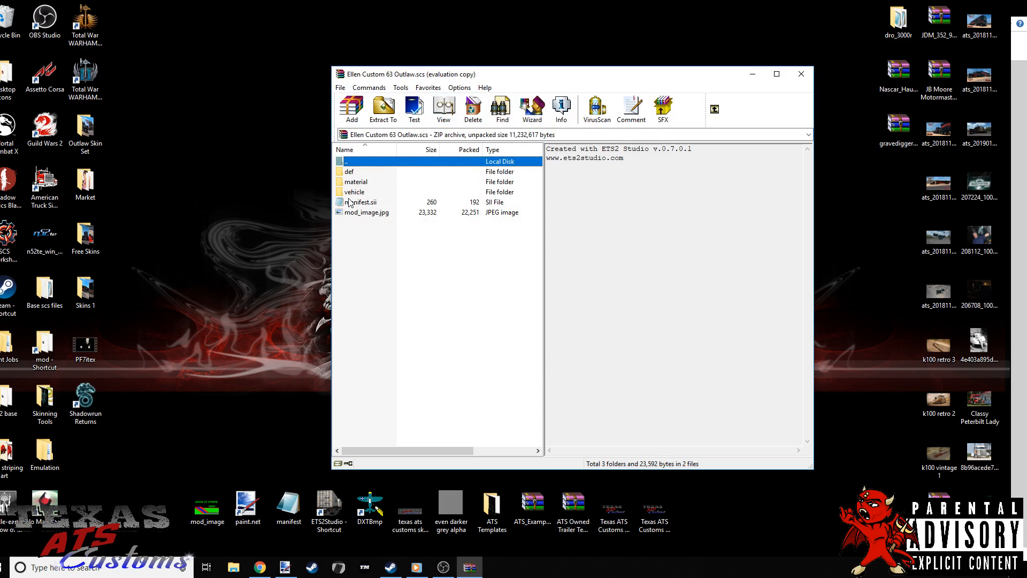
{"action": "left_click", "coordinate": [629, 280]}
{"action": "double_click", "coordinate": [355, 192]}
{"action": "double_click", "coordinate": [362, 172]}
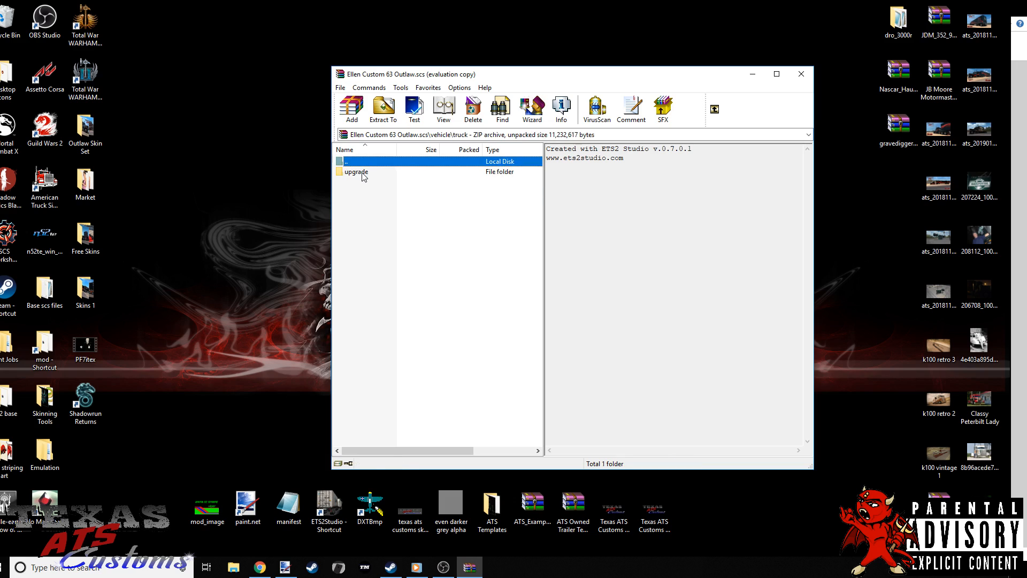
{"action": "double_click", "coordinate": [362, 173]}
{"action": "double_click", "coordinate": [362, 172]}
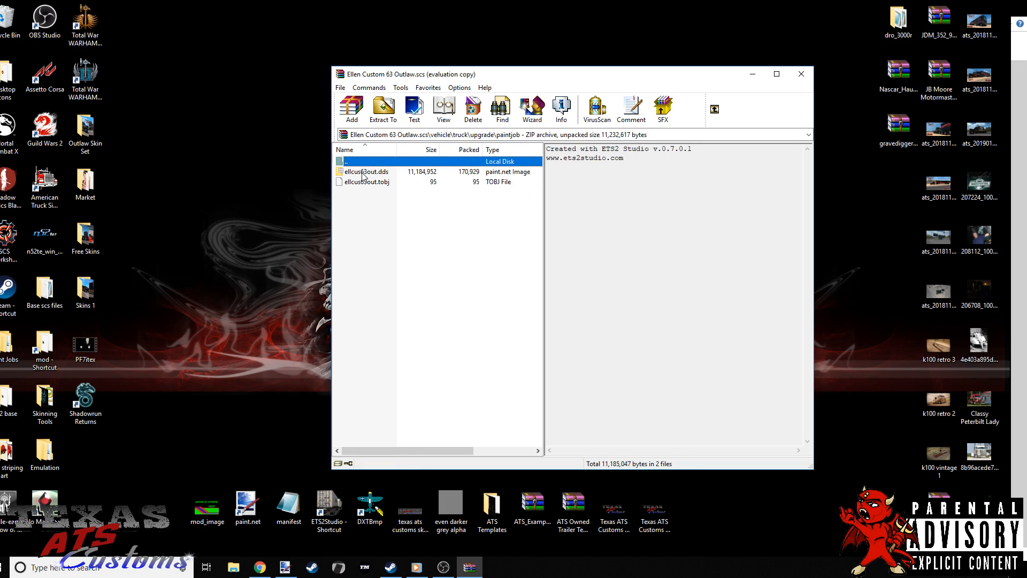
{"action": "left_click_drag", "start_coordinate": [362, 174], "coordinate": [281, 156]}
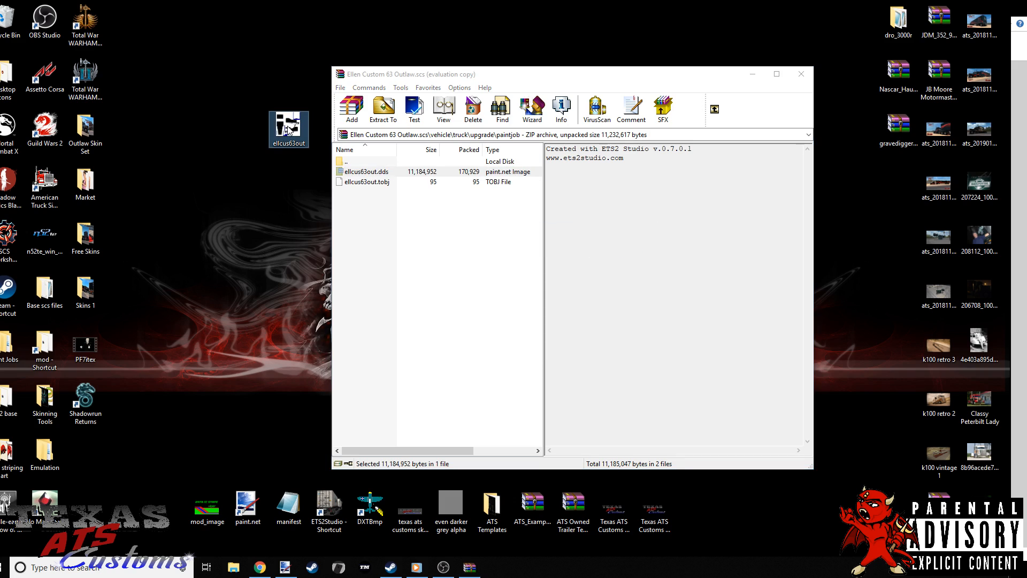
- Open the extracted ellcus63out texture from the desktop in paint.net
{"action": "right_click", "coordinate": [288, 130]}
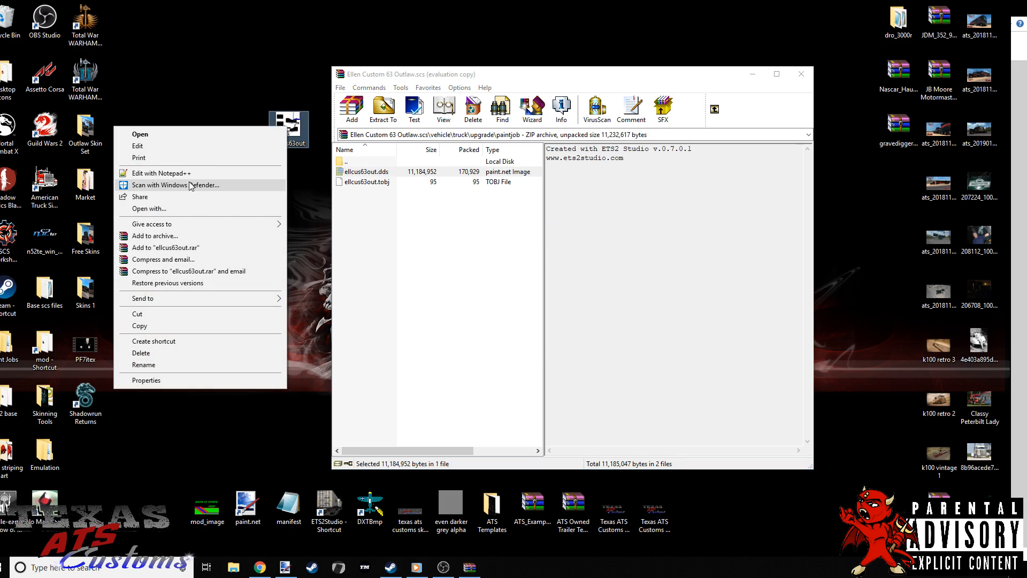
{"action": "left_click", "coordinate": [176, 207]}
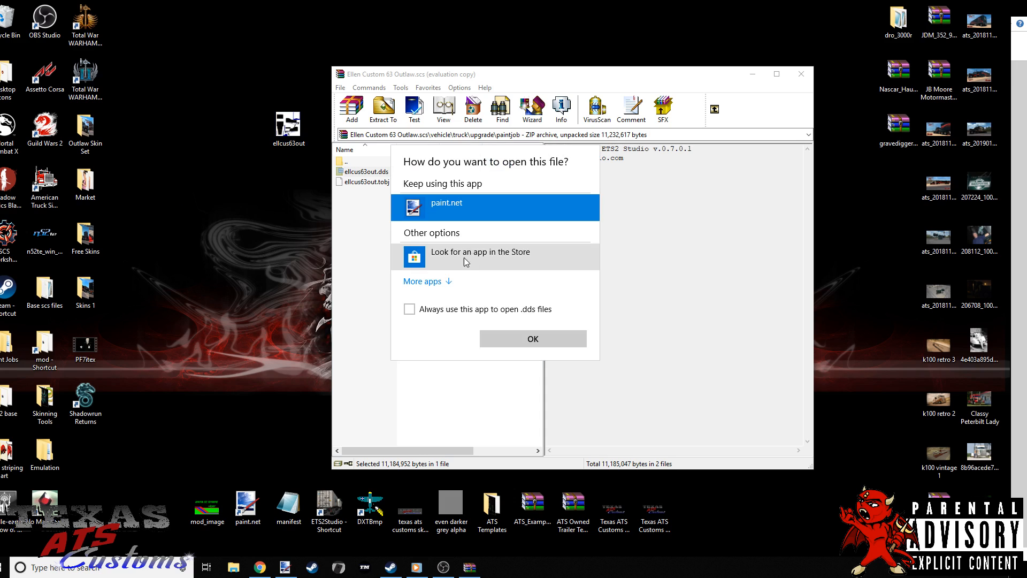
{"action": "left_click", "coordinate": [532, 340]}
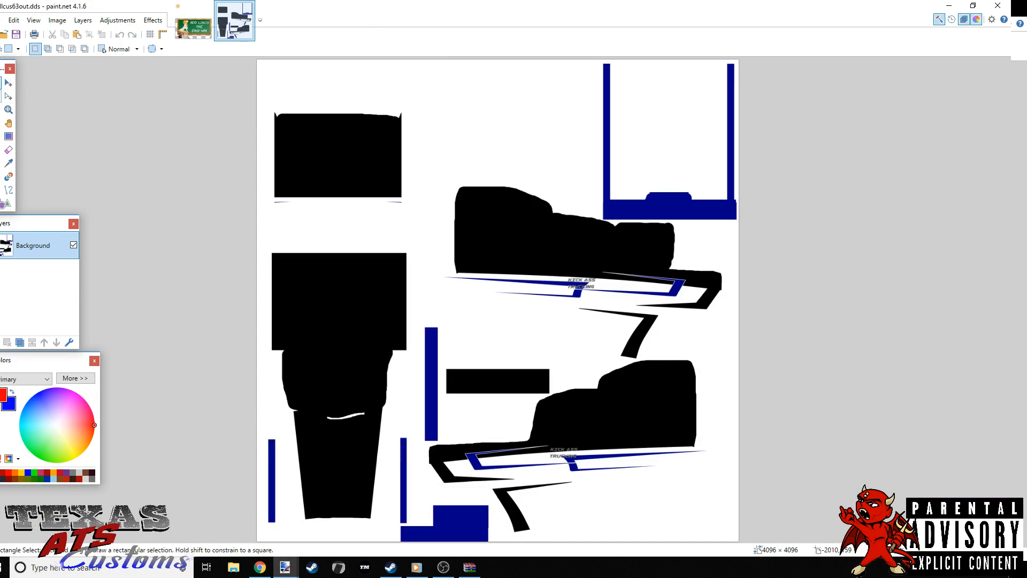
- Add one empty layer below the Background layer and another empty layer above it
{"action": "key", "text": "ctrl+shift+n"}
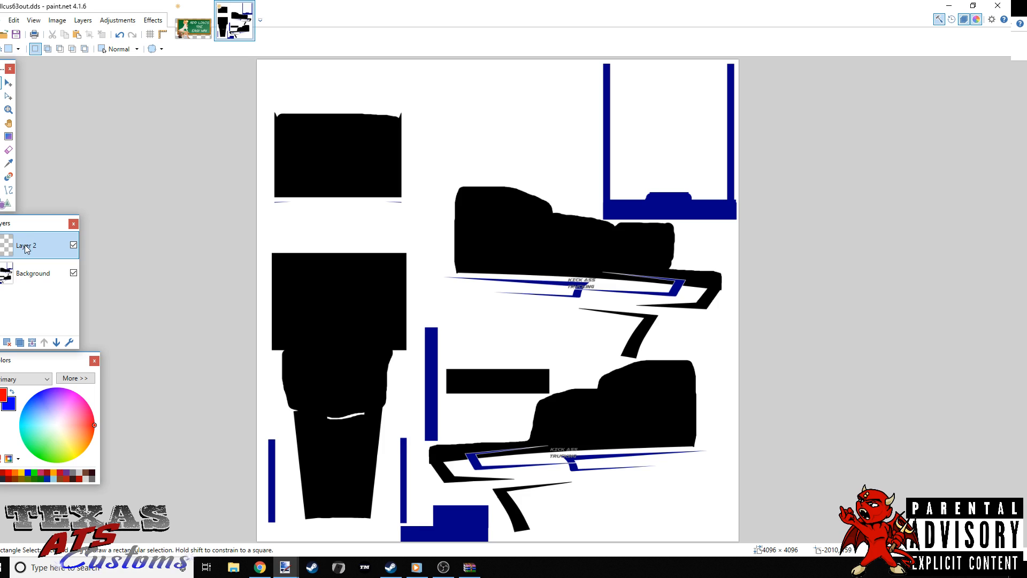
{"action": "left_click_drag", "start_coordinate": [25, 249], "coordinate": [37, 230]}
{"action": "key", "text": "ctrl+shift+n"}
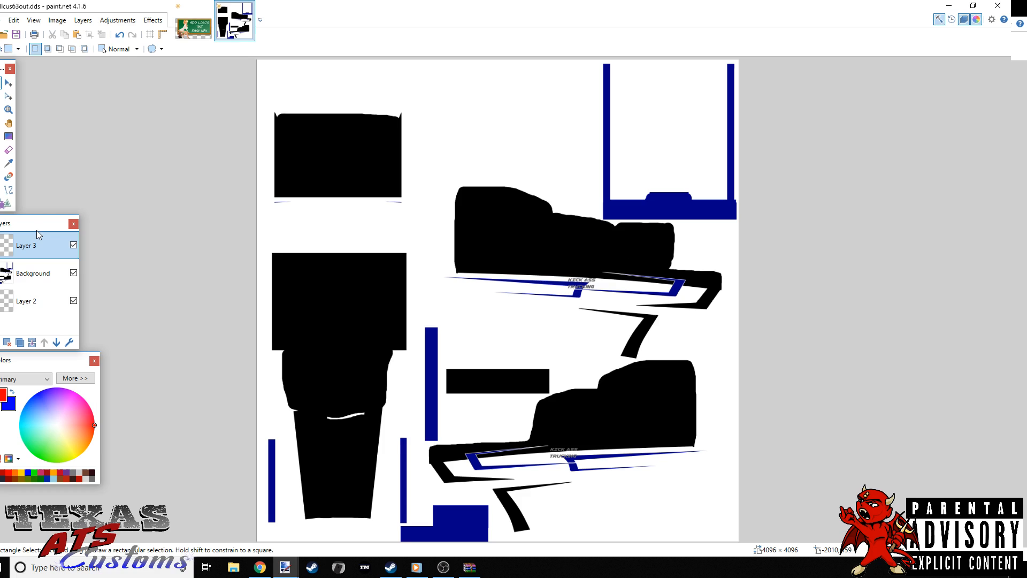
- Lower the Background layer's opacity to 135
{"action": "left_click", "coordinate": [27, 273]}
{"action": "key", "text": "F4"}
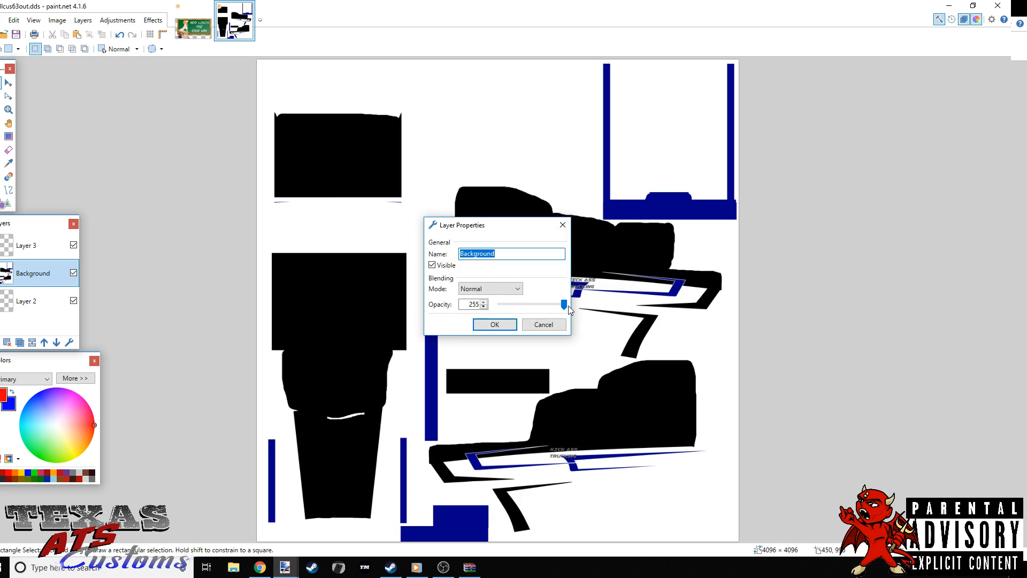
{"action": "left_click_drag", "start_coordinate": [563, 305], "coordinate": [535, 305]}
{"action": "left_click", "coordinate": [495, 325]}
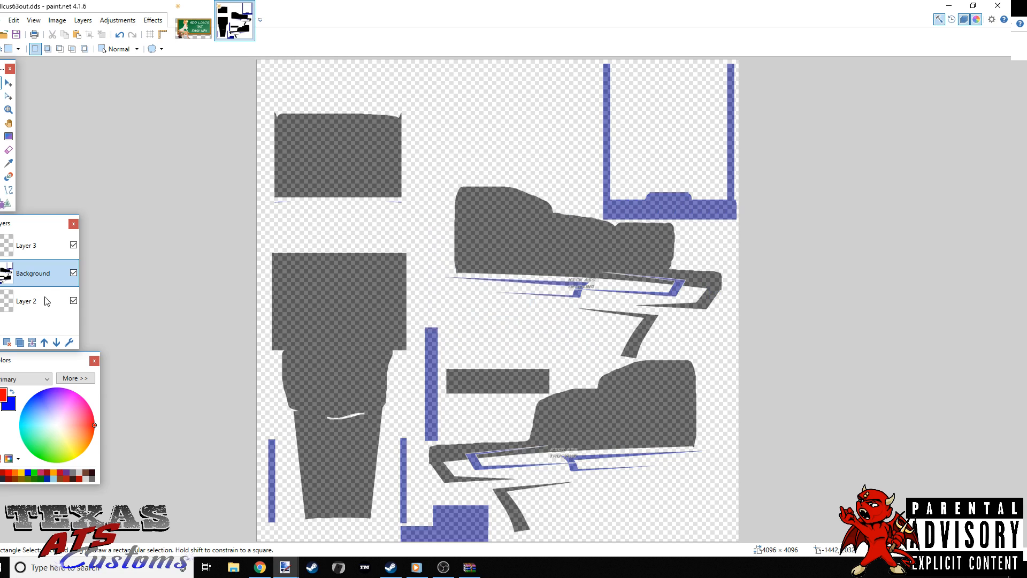
- With the bottom layer active, open the ultracab template from the Truck templates folder inside ATS Templates on the desktop
{"action": "left_click", "coordinate": [47, 301]}
{"action": "left_click", "coordinate": [3, 22]}
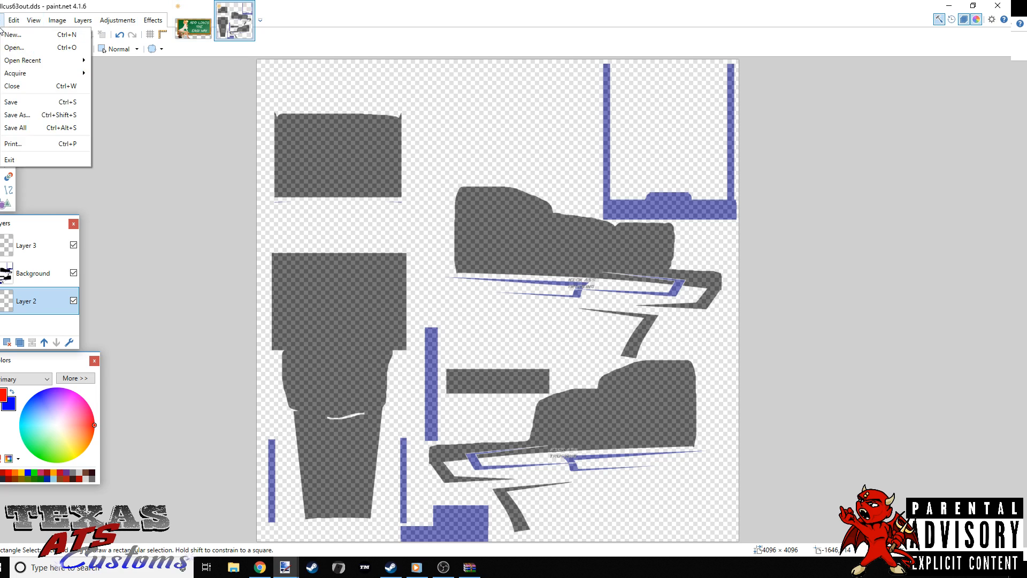
{"action": "left_click", "coordinate": [14, 48]}
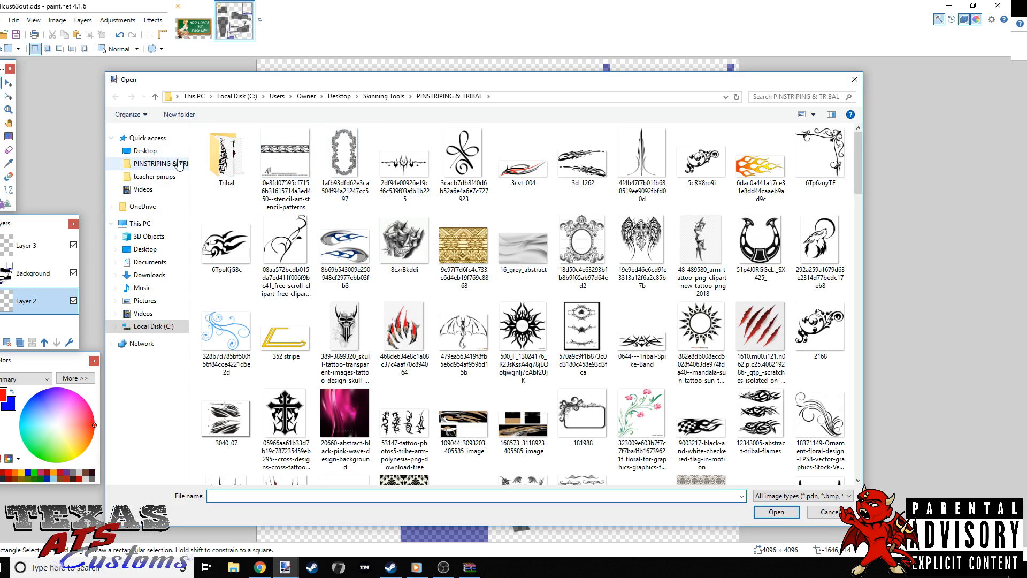
{"action": "left_click", "coordinate": [134, 149]}
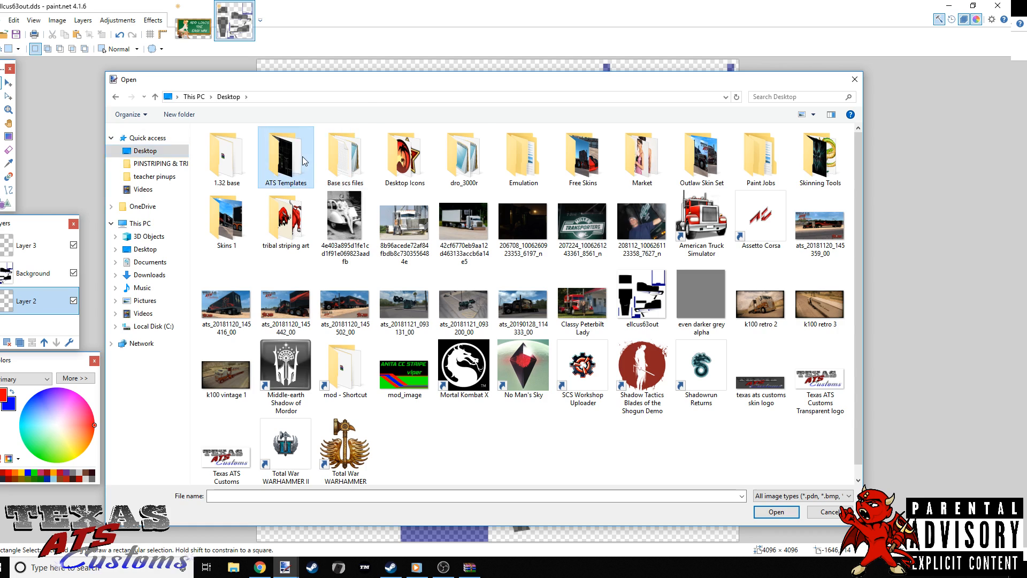
{"action": "double_click", "coordinate": [303, 156]}
{"action": "double_click", "coordinate": [231, 225]}
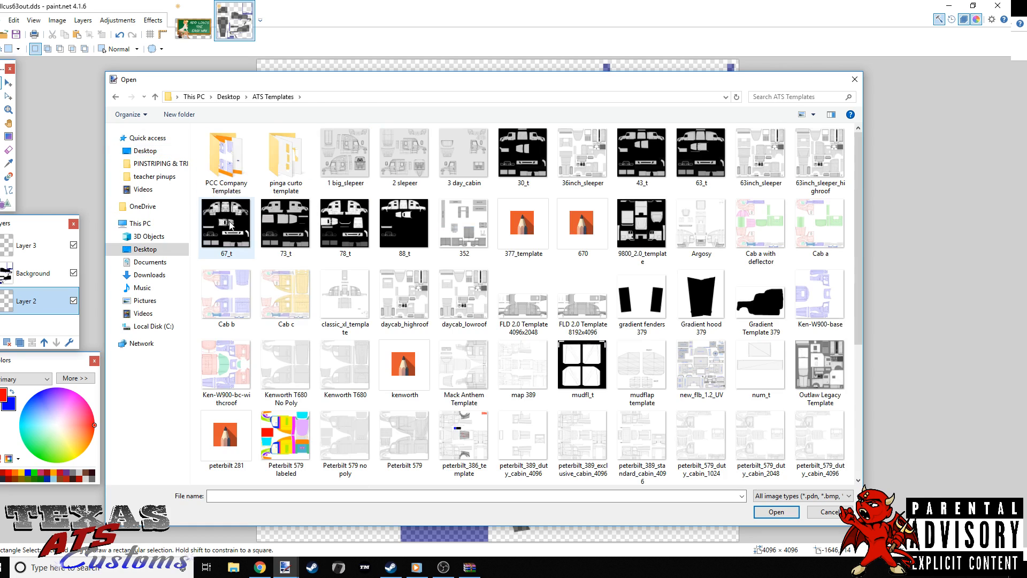
{"action": "scroll", "coordinate": [511, 315], "scroll_direction": "down", "scroll_amount": 3}
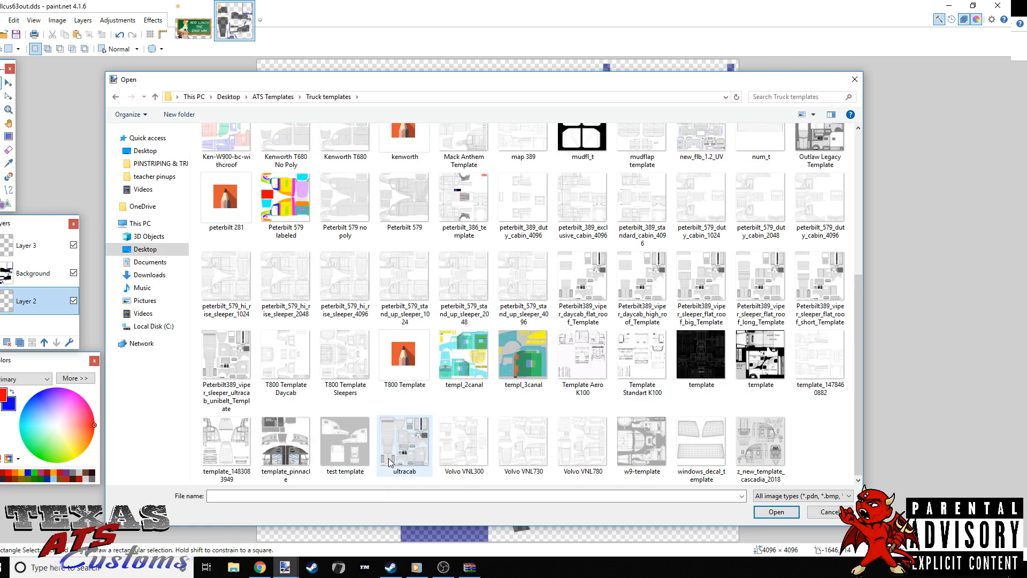
{"action": "double_click", "coordinate": [400, 441]}
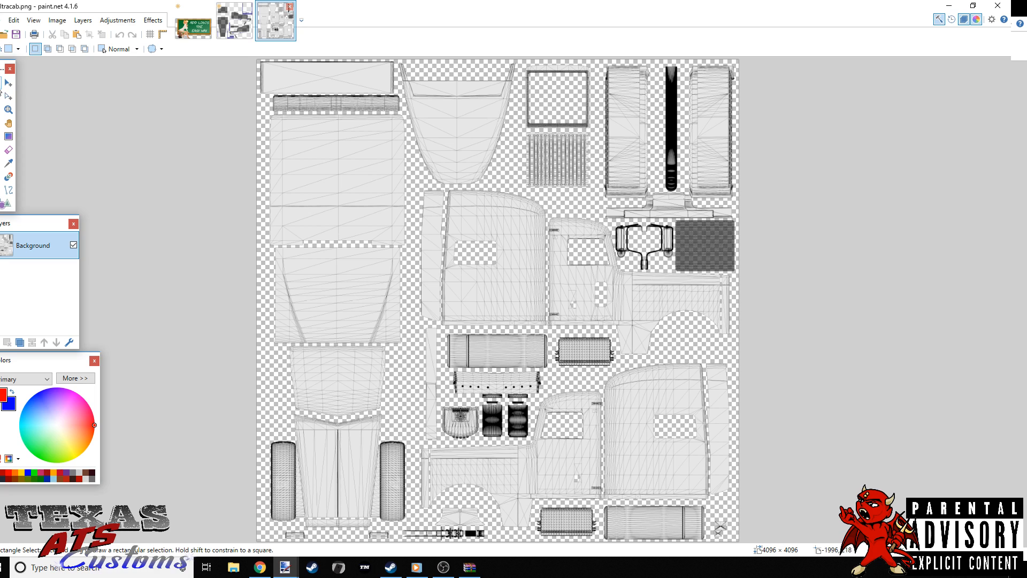
- Copy the whole ultracab template and paste it onto the bottom layer of the ellcus63out image
{"action": "key", "text": "ctrl+a"}
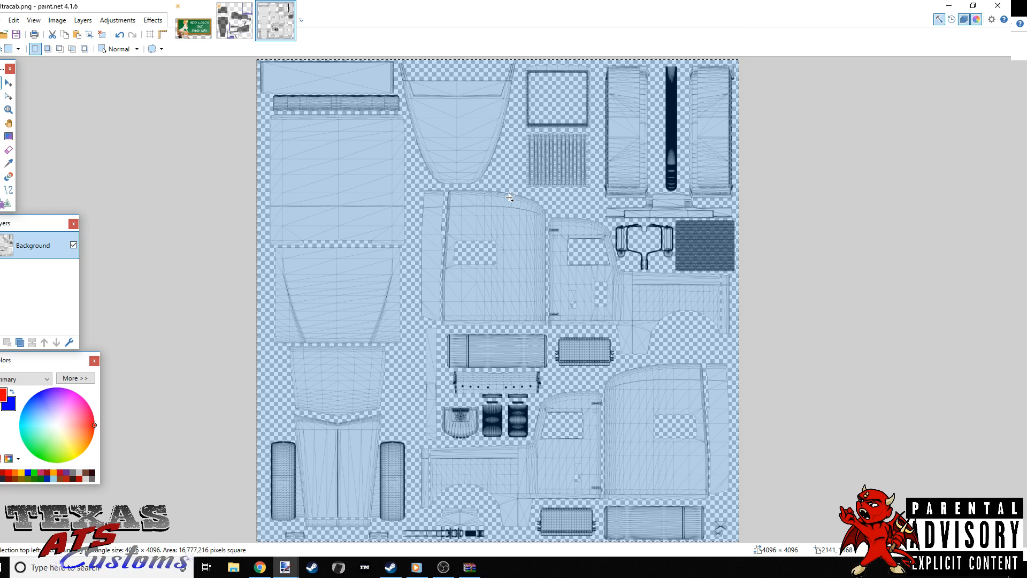
{"action": "left_click", "coordinate": [243, 16]}
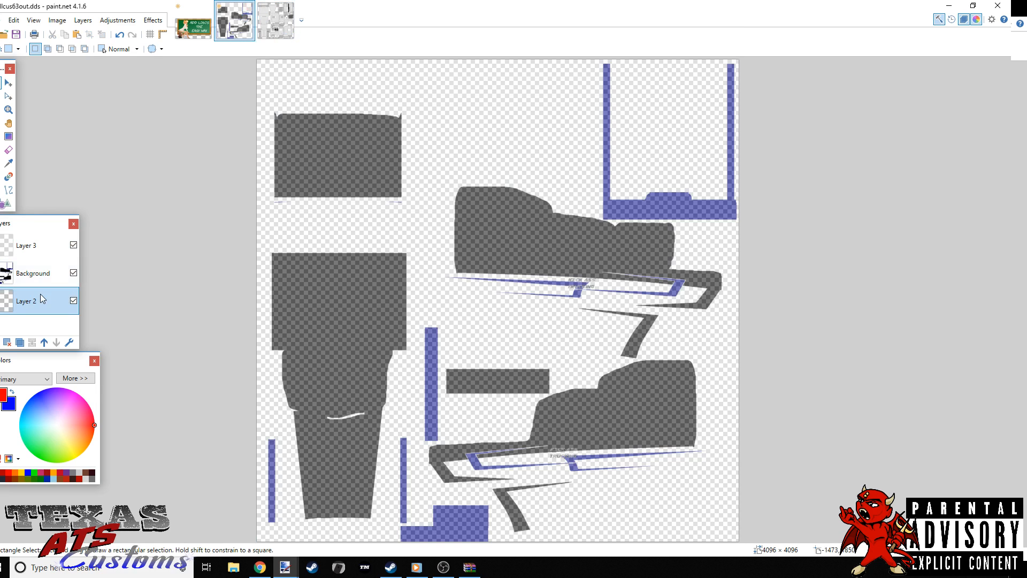
{"action": "key", "text": "ctrl+v"}
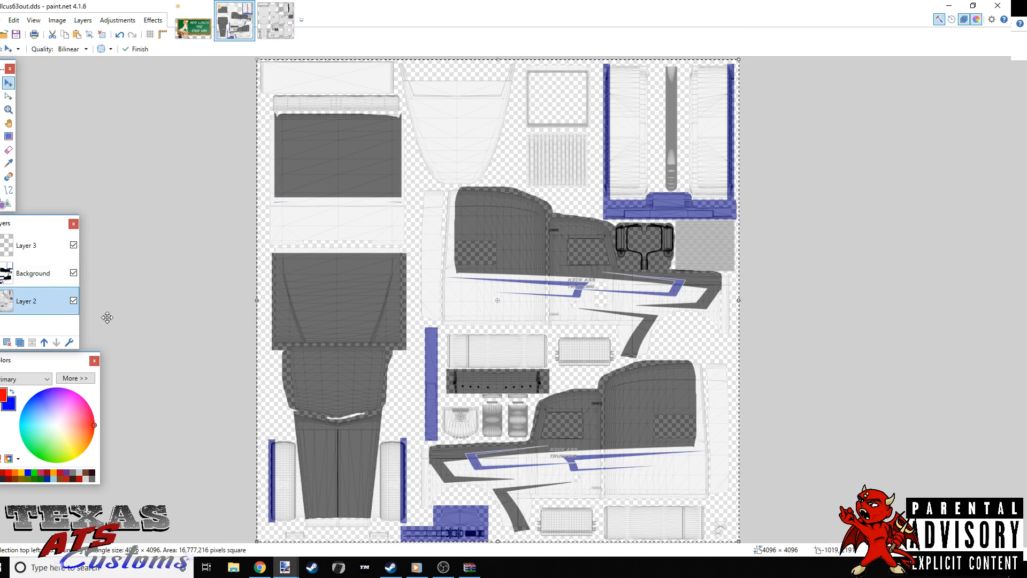
{"action": "left_click", "coordinate": [33, 275]}
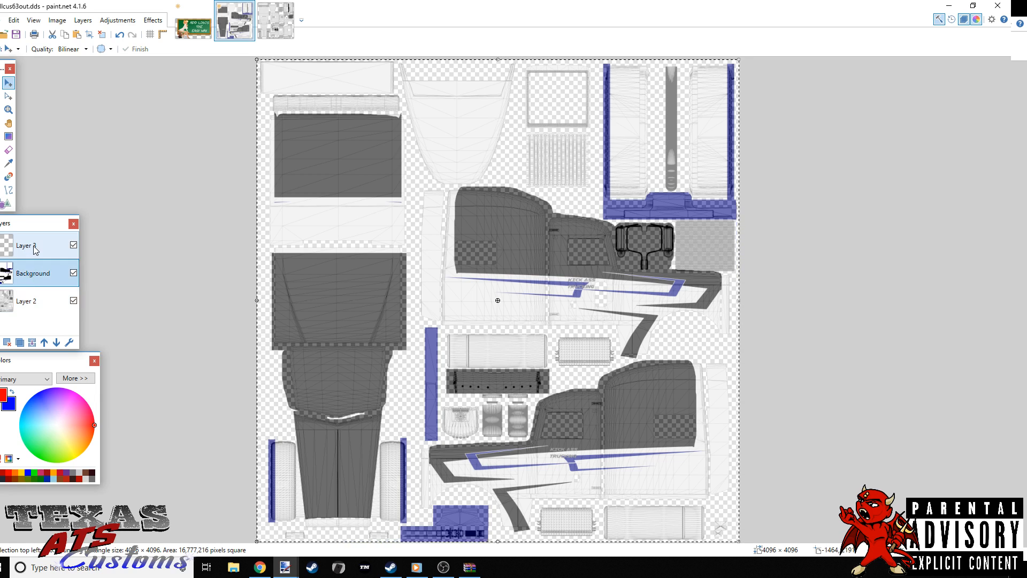
- Clear the selection and add the red sample text "CVNDHSIHDSDS" in Airstrike 48 on the top layer, over the upper cab side
{"action": "left_click", "coordinate": [34, 250]}
{"action": "key", "text": "ctrl+d"}
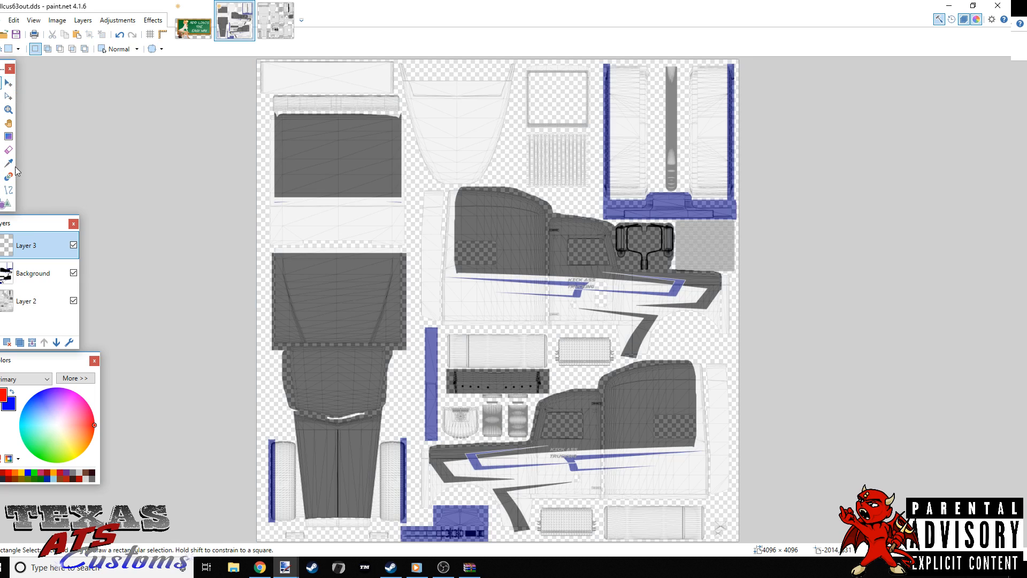
{"action": "left_click", "coordinate": [8, 190]}
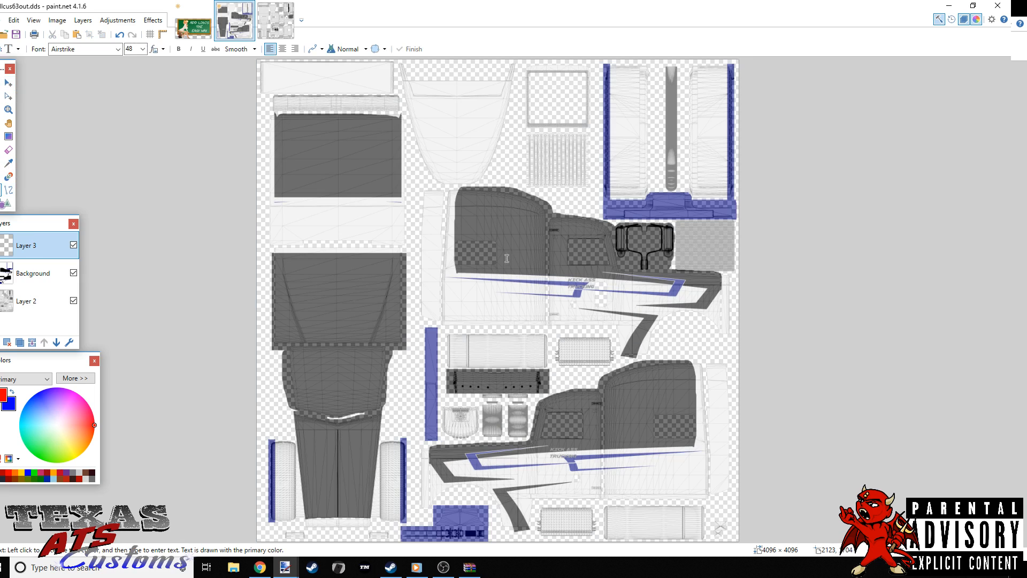
{"action": "left_click", "coordinate": [482, 224]}
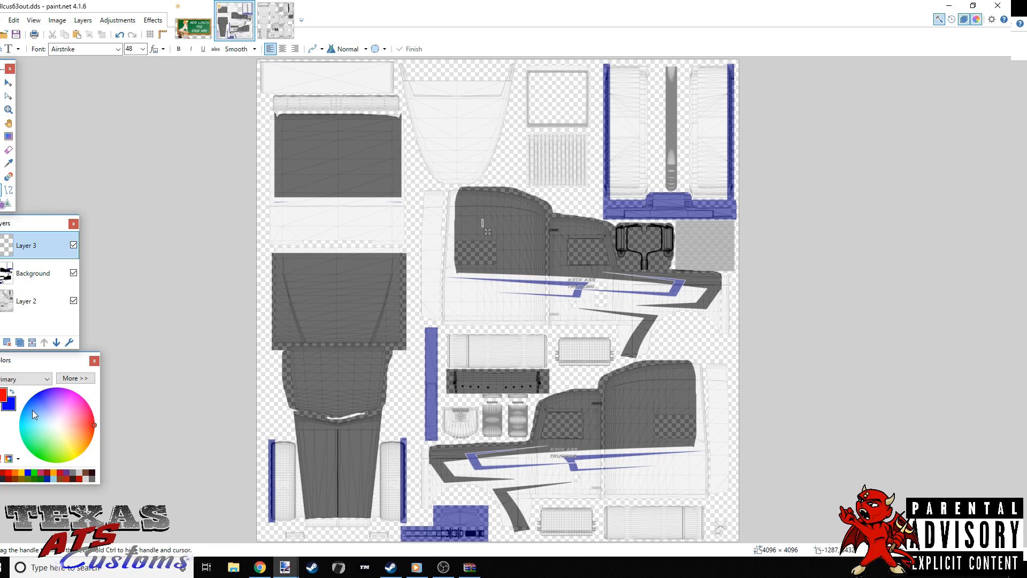
{"action": "type", "text": "CVEDHSHDSDS"}
{"action": "left_click_drag", "start_coordinate": [545, 231], "coordinate": [538, 236]}
- Delete the template layer and set the Background layer's opacity to 255
{"action": "left_click", "coordinate": [27, 300]}
{"action": "left_click", "coordinate": [7, 343]}
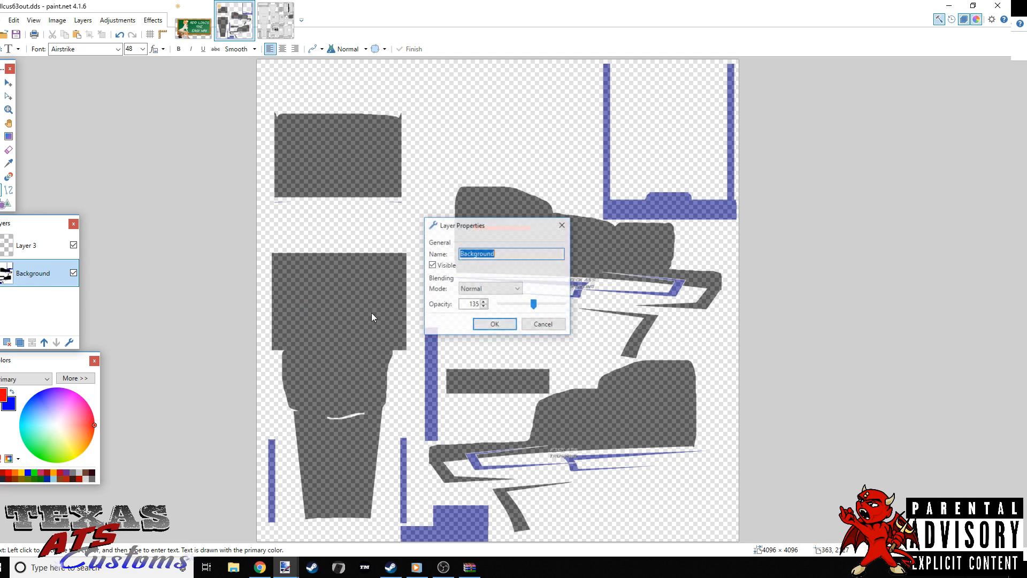
{"action": "key", "text": "F4"}
{"action": "left_click_drag", "start_coordinate": [534, 304], "coordinate": [588, 304]}
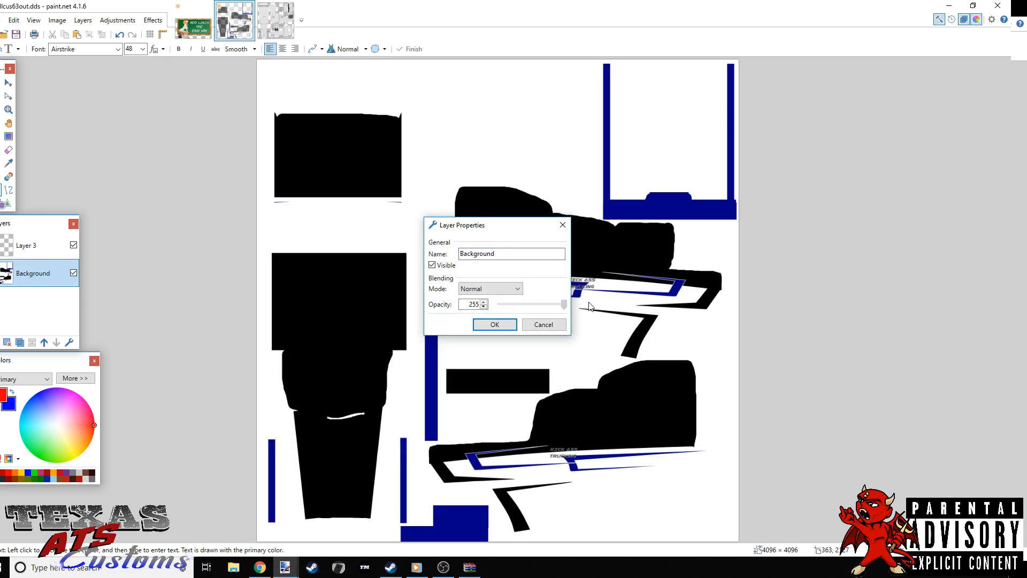
{"action": "left_click", "coordinate": [510, 321]}
- Merge the sample text layer down into the Background layer
{"action": "left_click", "coordinate": [42, 246]}
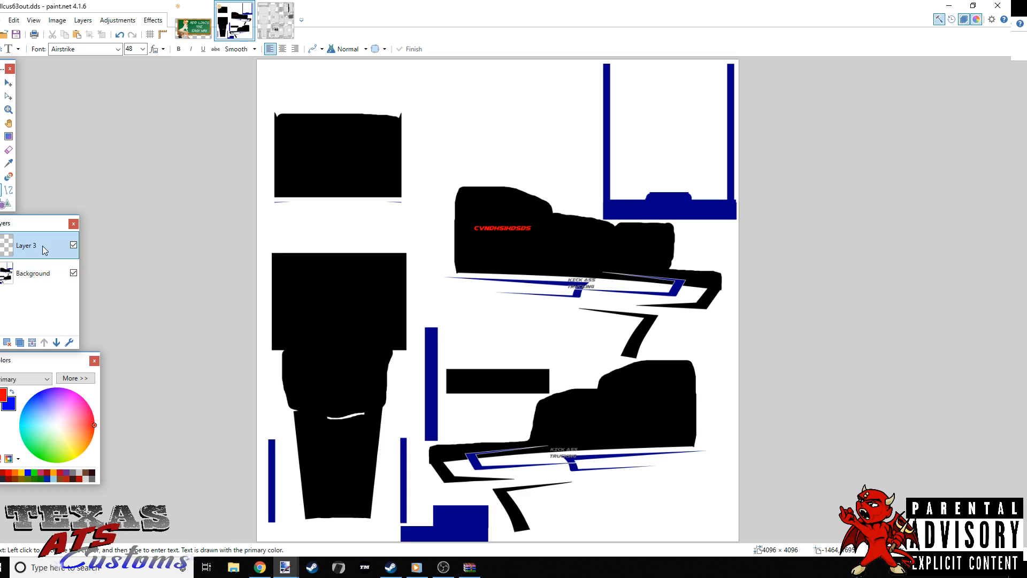
{"action": "left_click", "coordinate": [36, 342]}
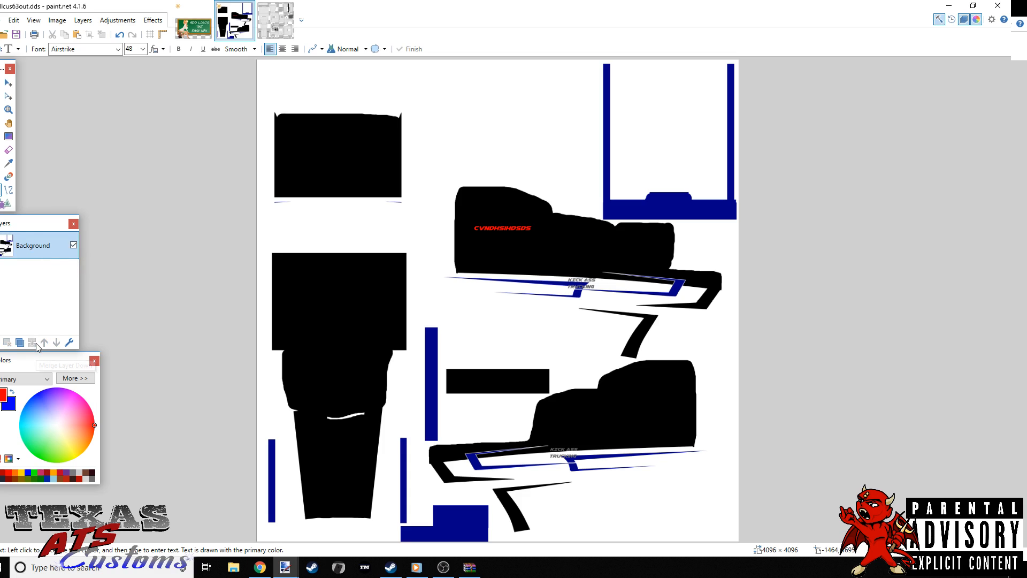
{"action": "left_click", "coordinate": [3, 20]}
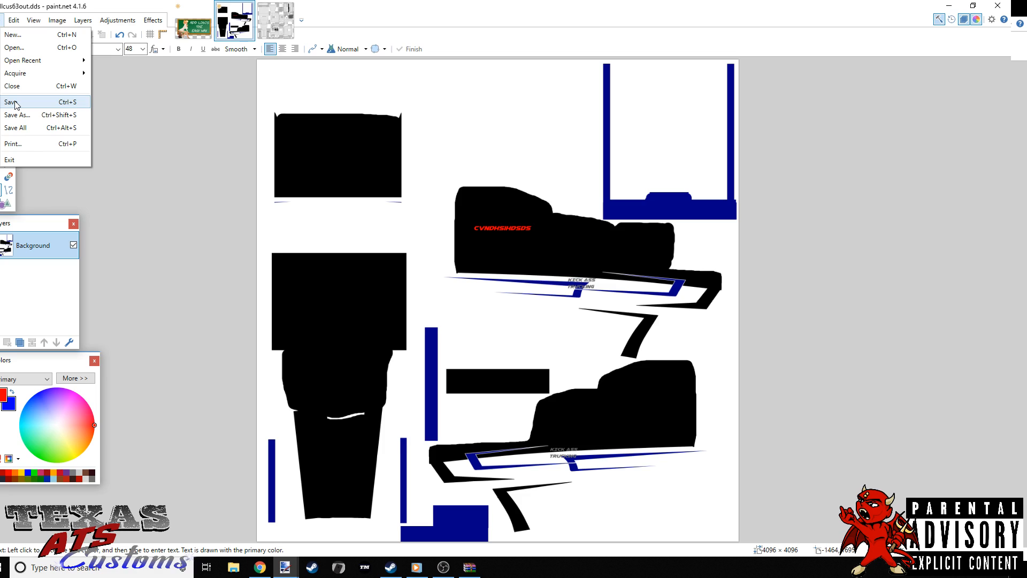
{"action": "left_click", "coordinate": [129, 106]}
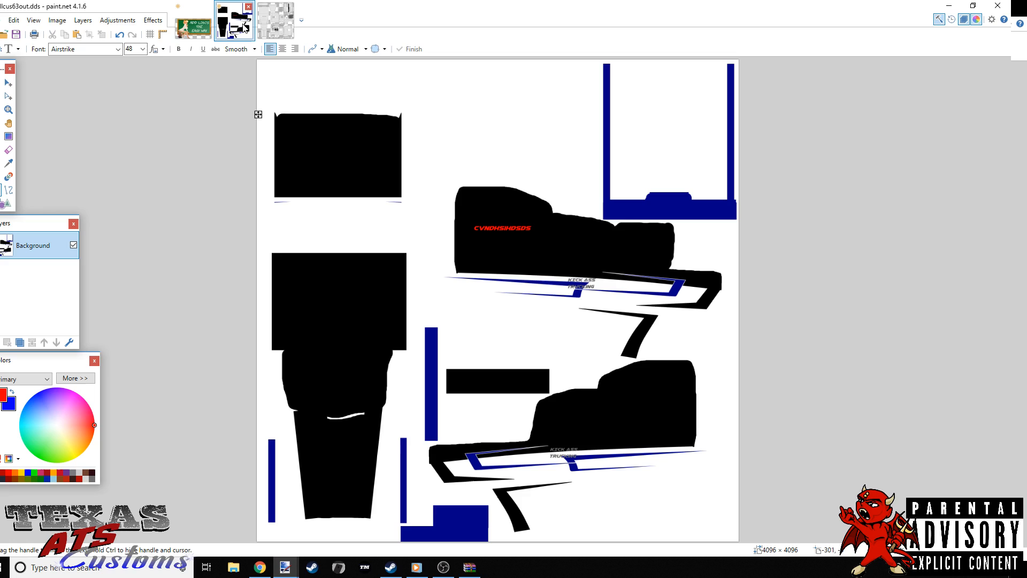
- Close the ultracab template image and the ellcus63out.dds image, discarding the unsaved changes
{"action": "left_click", "coordinate": [275, 19]}
{"action": "left_click", "coordinate": [289, 7]}
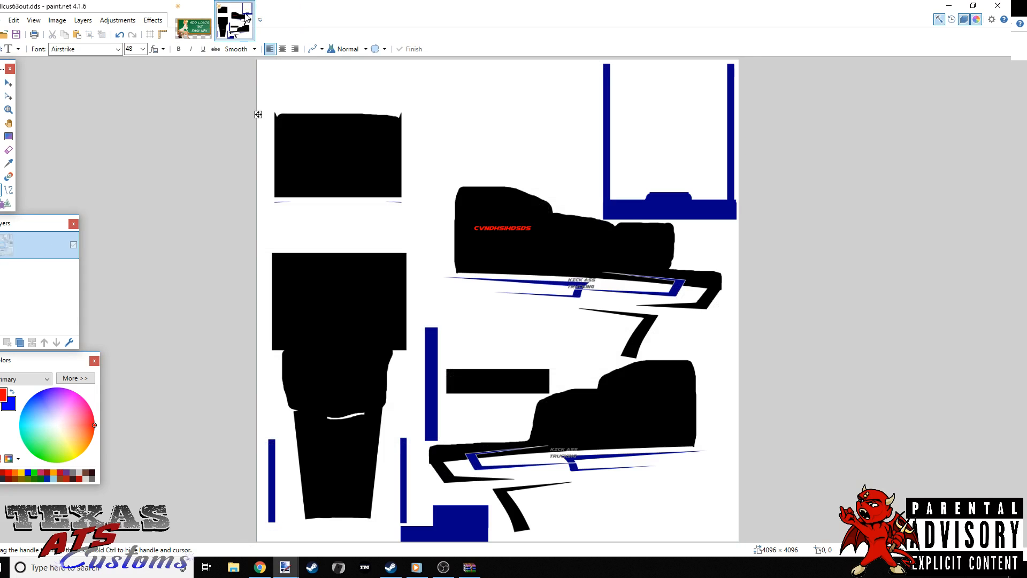
{"action": "left_click", "coordinate": [249, 8]}
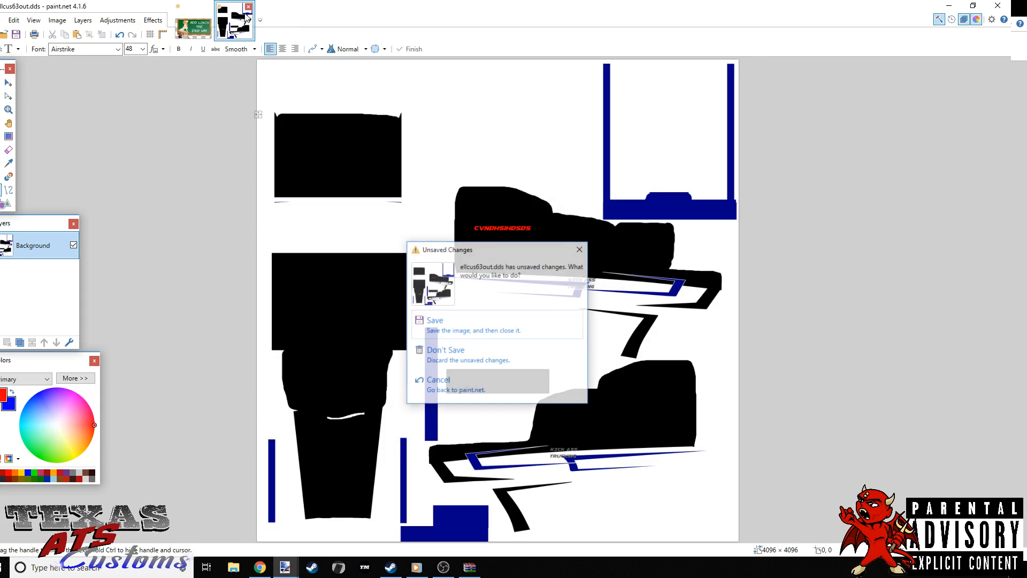
{"action": "left_click", "coordinate": [487, 359]}
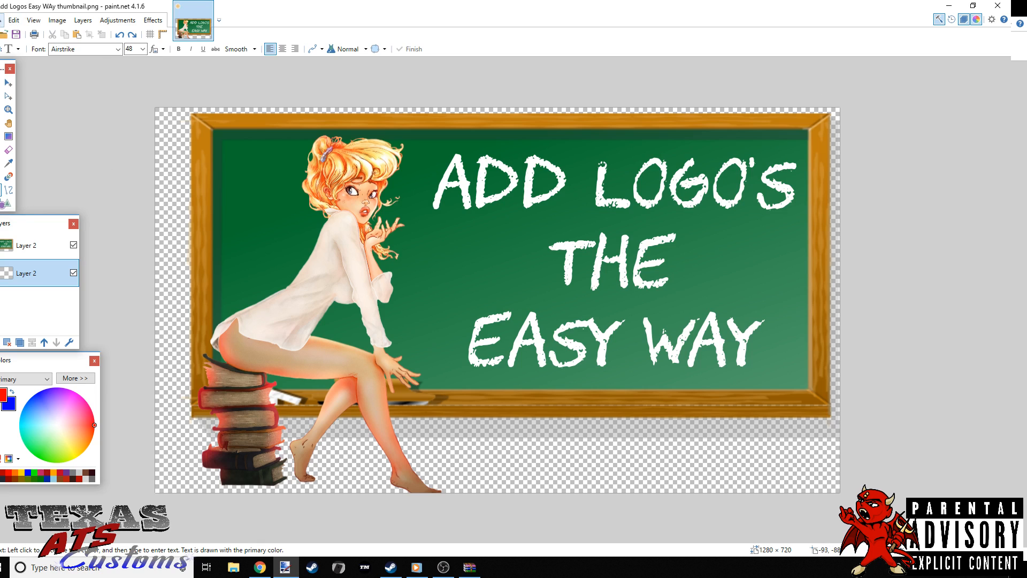
{"action": "left_click", "coordinate": [1, 20]}
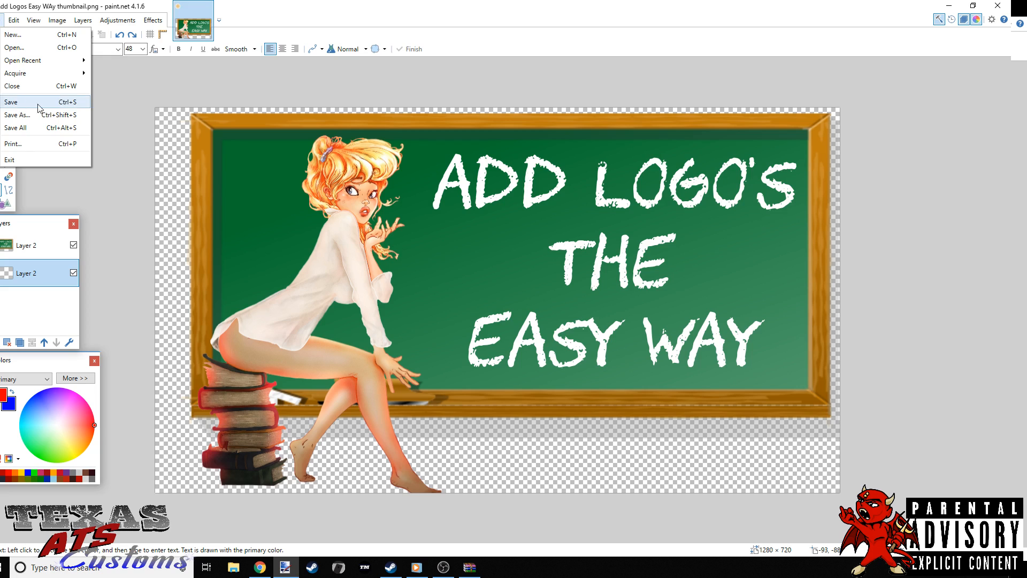
{"action": "left_click", "coordinate": [117, 101]}
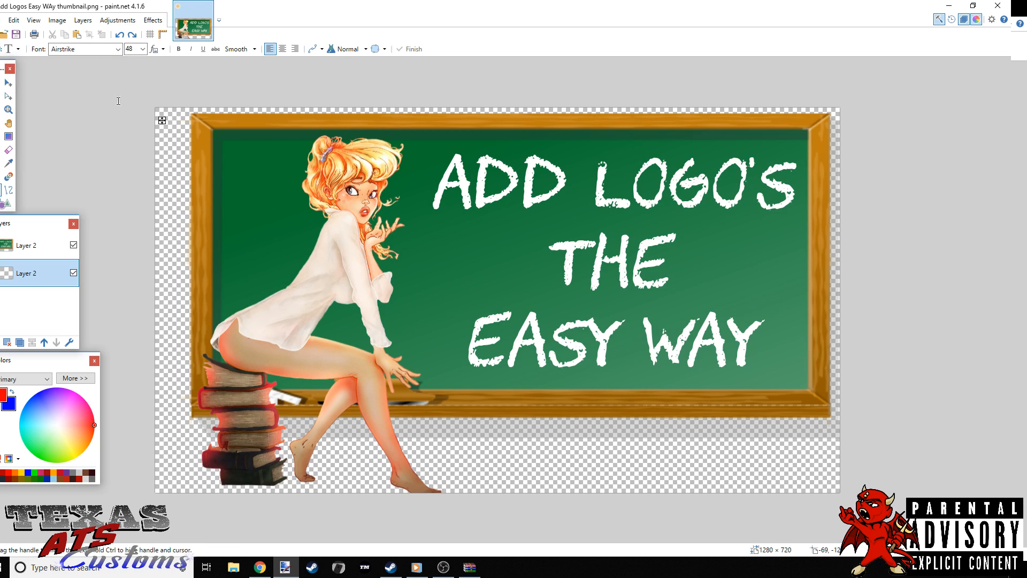